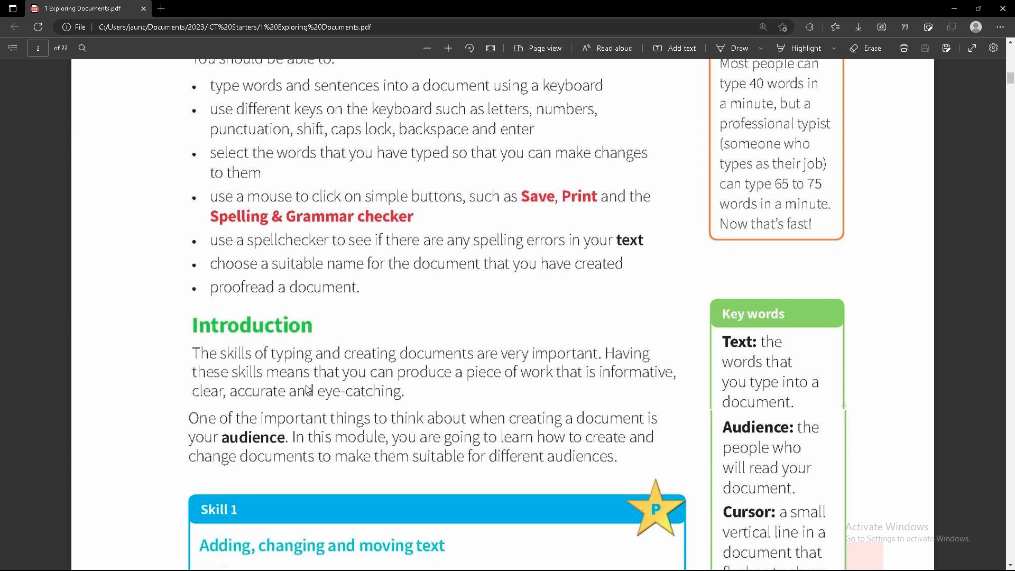
- Read the Before you start, Introduction and Skill 1 sections on page 2 of the Exploring Documents PDF
scroll(277, 356, up, 4)
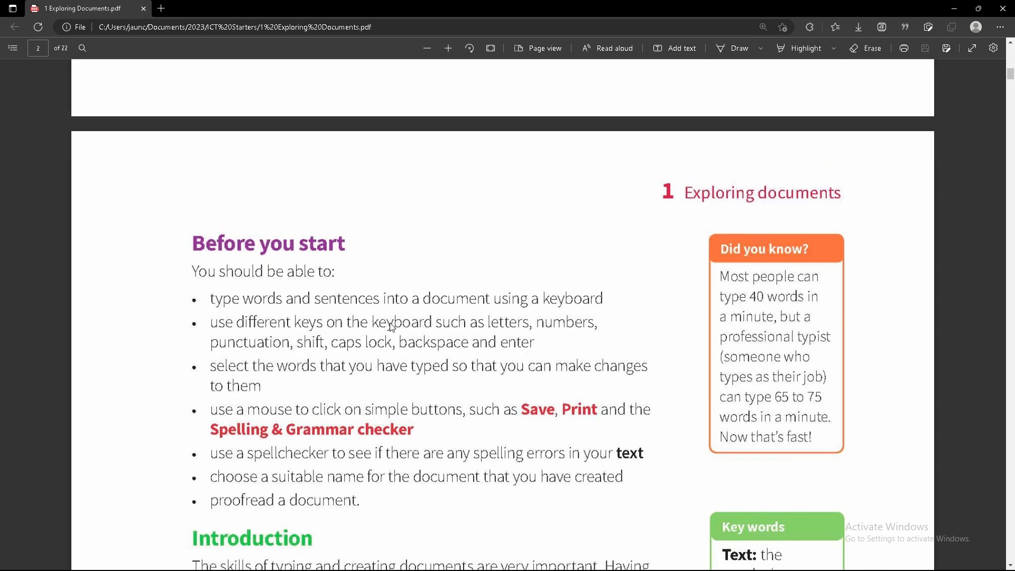
scroll(605, 427, down, 2)
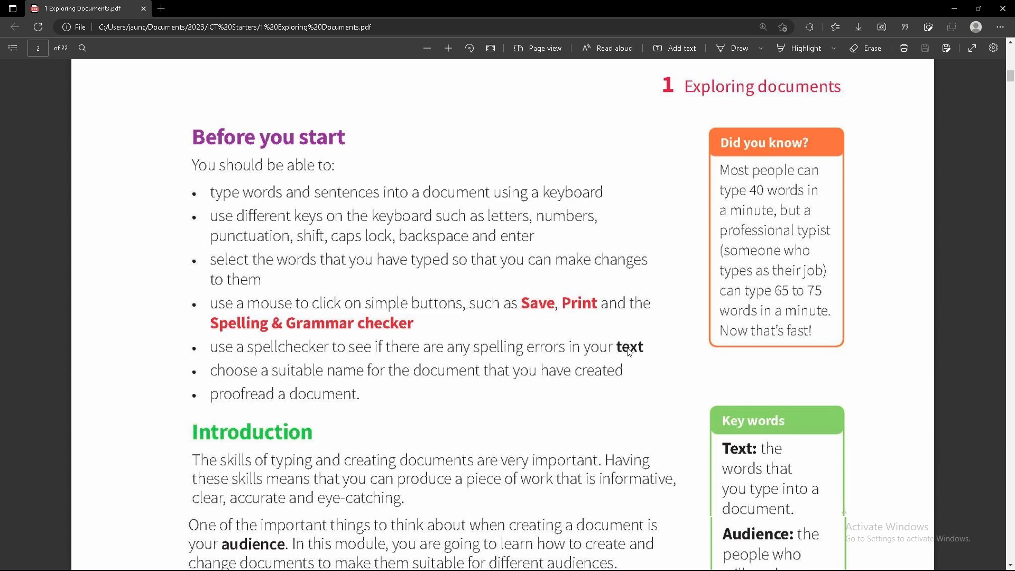
scroll(629, 352, down, 2)
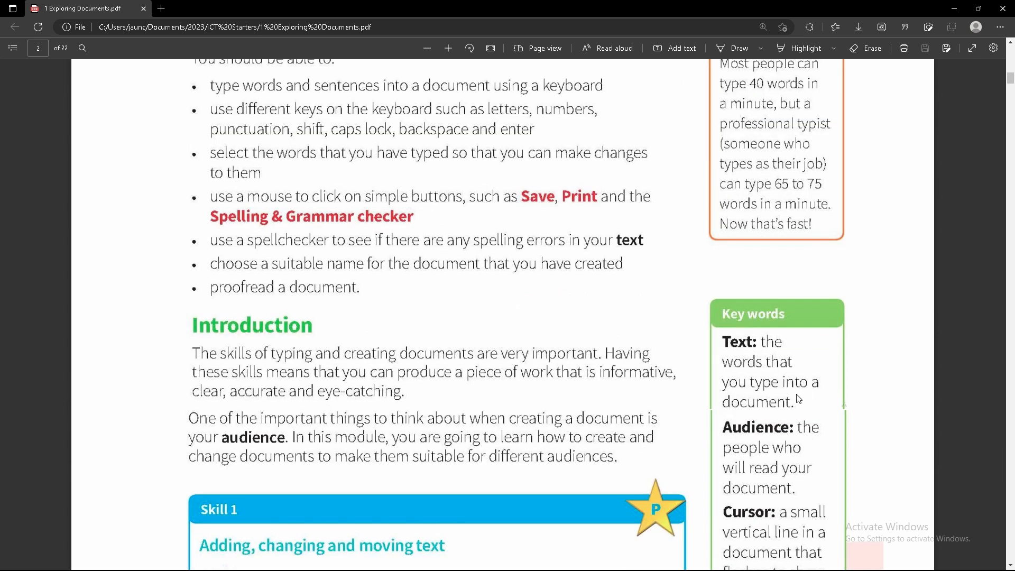
scroll(539, 304, down, 4)
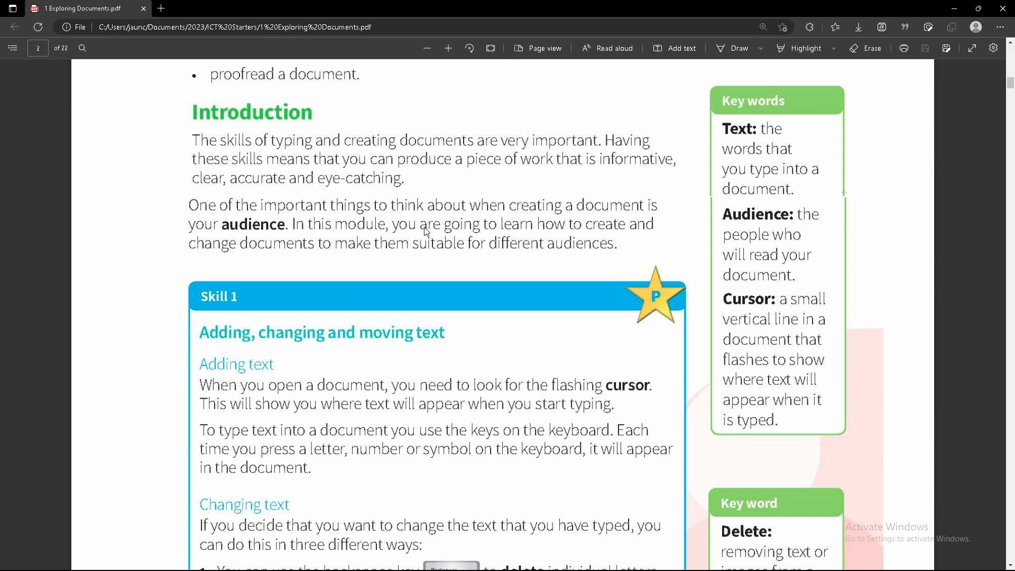
scroll(521, 269, up, 4)
scroll(522, 271, down, 8)
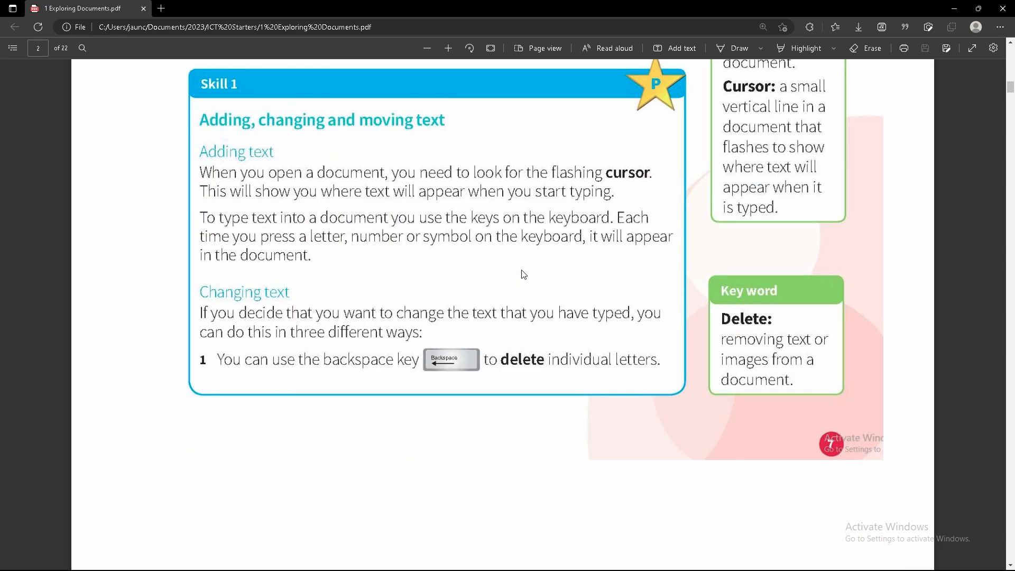
scroll(523, 274, up, 7)
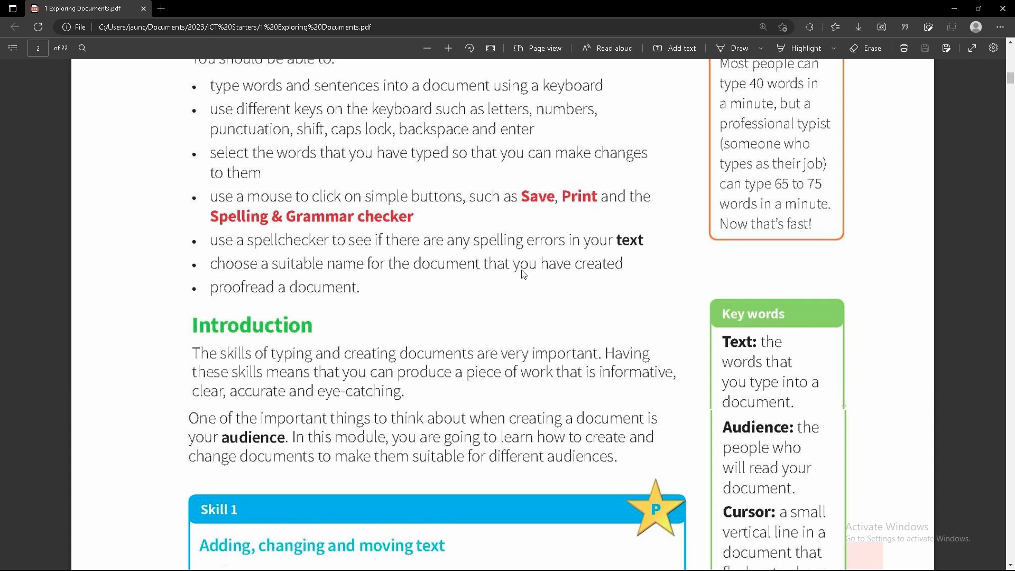
scroll(523, 272, up, 2)
scroll(524, 272, down, 5)
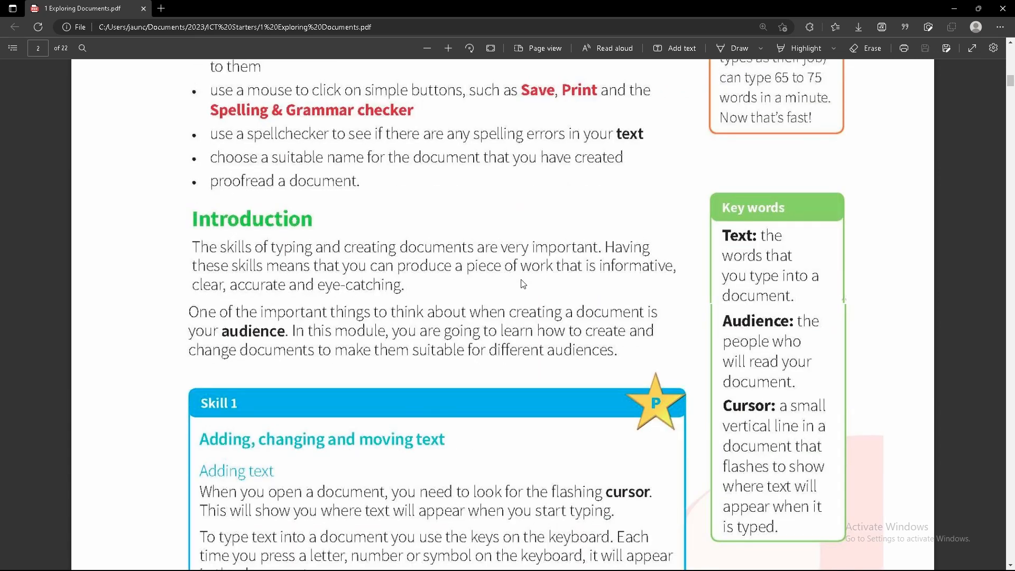
scroll(523, 284, down, 4)
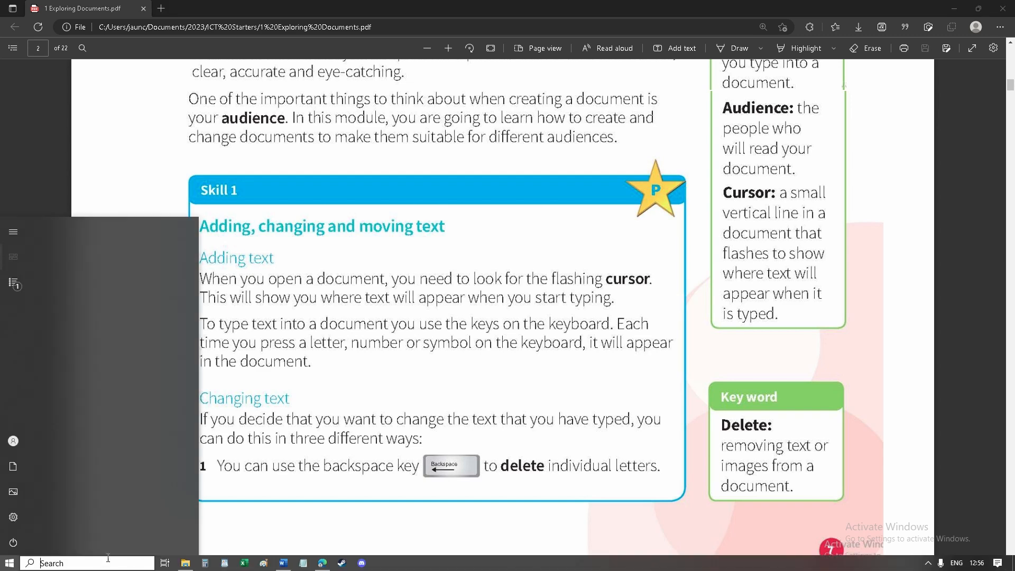
- Find Word through the Windows search and open it with a blank document
click(100, 562)
text(word)
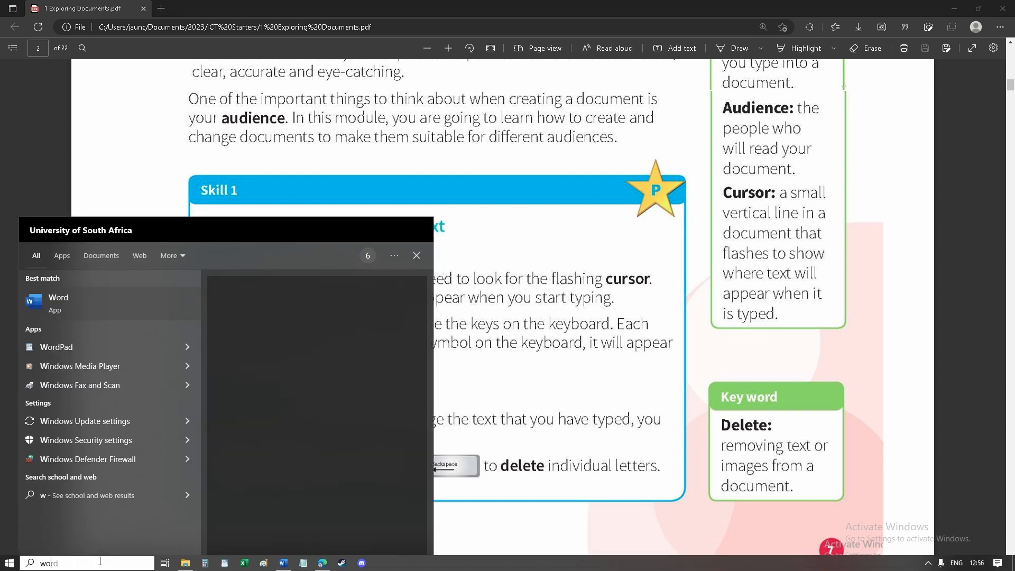
click(83, 299)
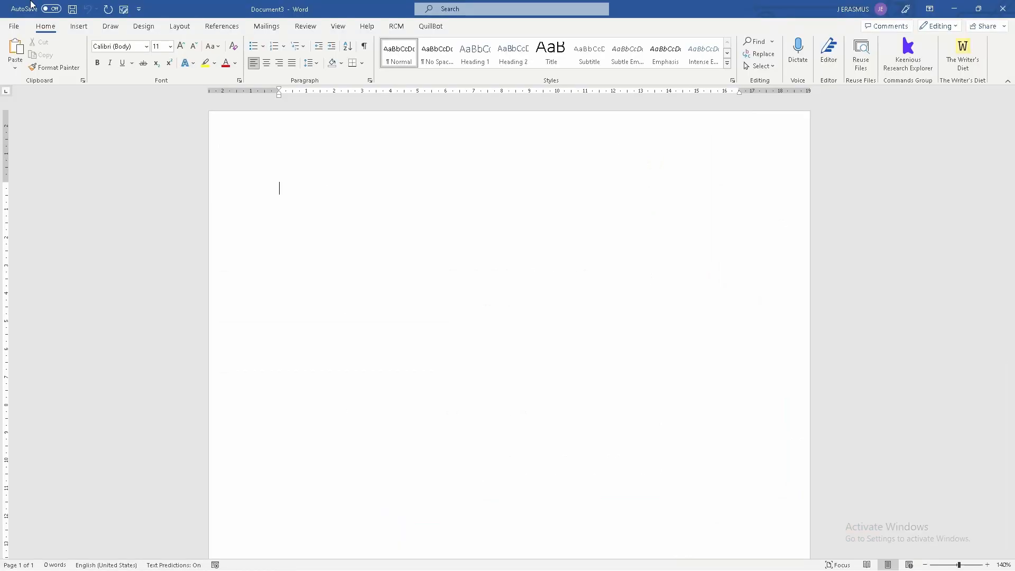
click(14, 26)
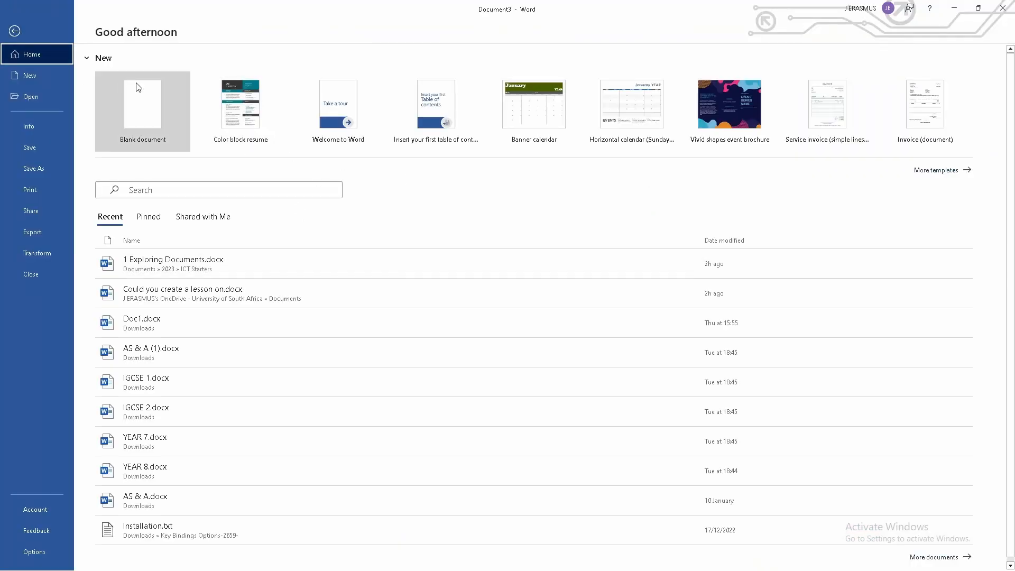
click(16, 32)
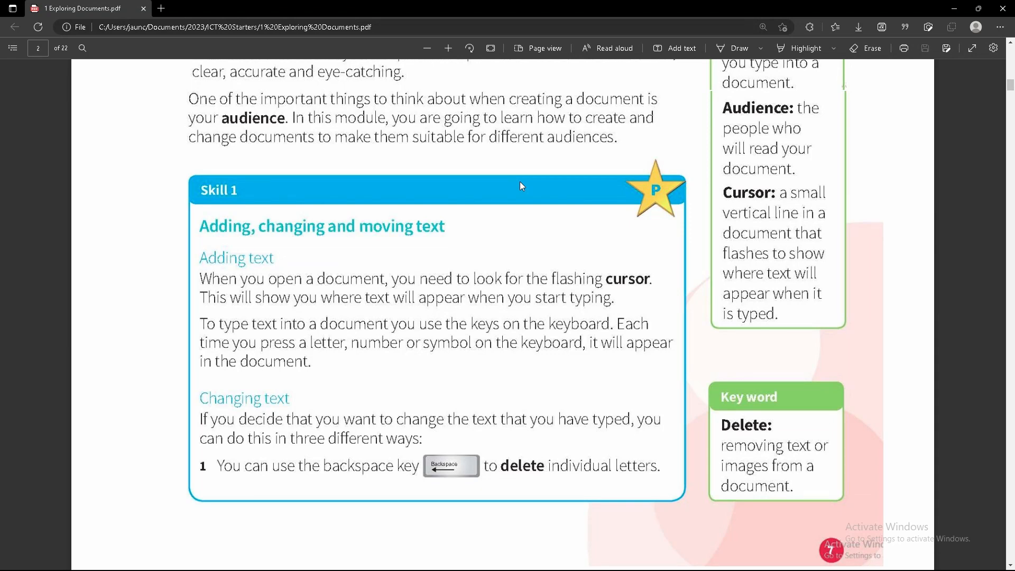
- Enter 1234, aweasdasd and a row of symbols such as !@#@$ on three separate lines of the blank Word document
key(alt+Tab)
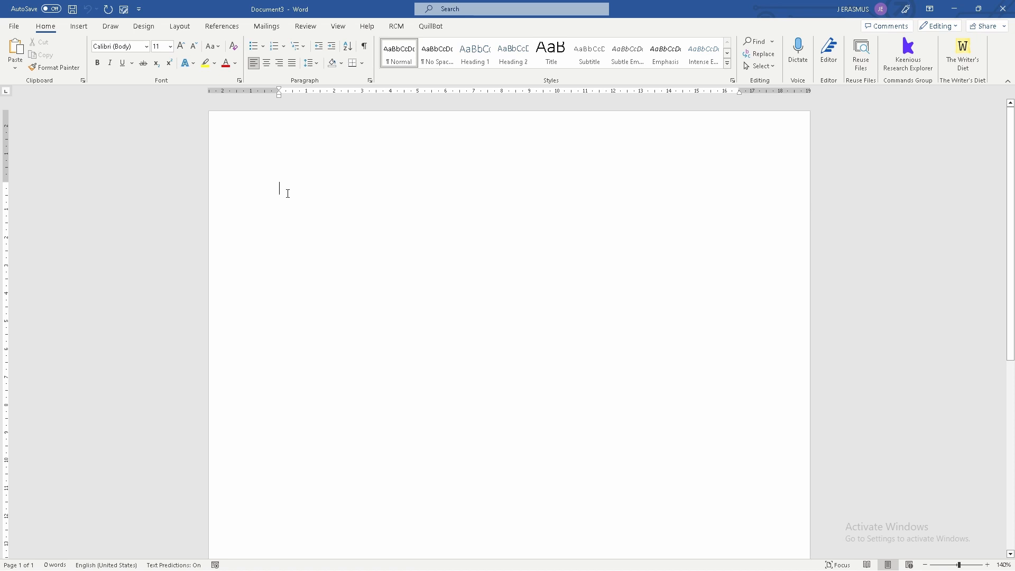
key(alt+Tab)
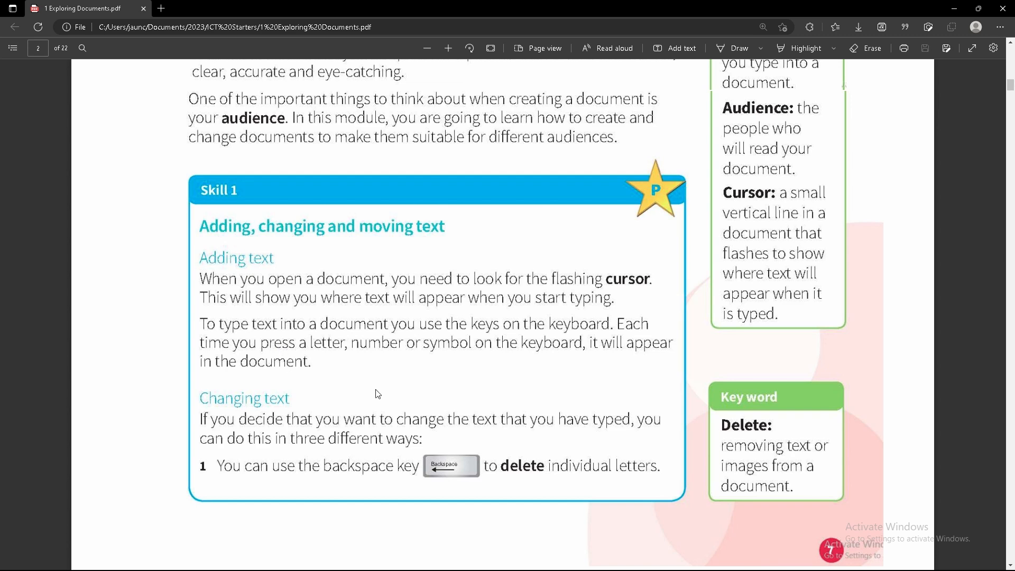
key(alt+Tab)
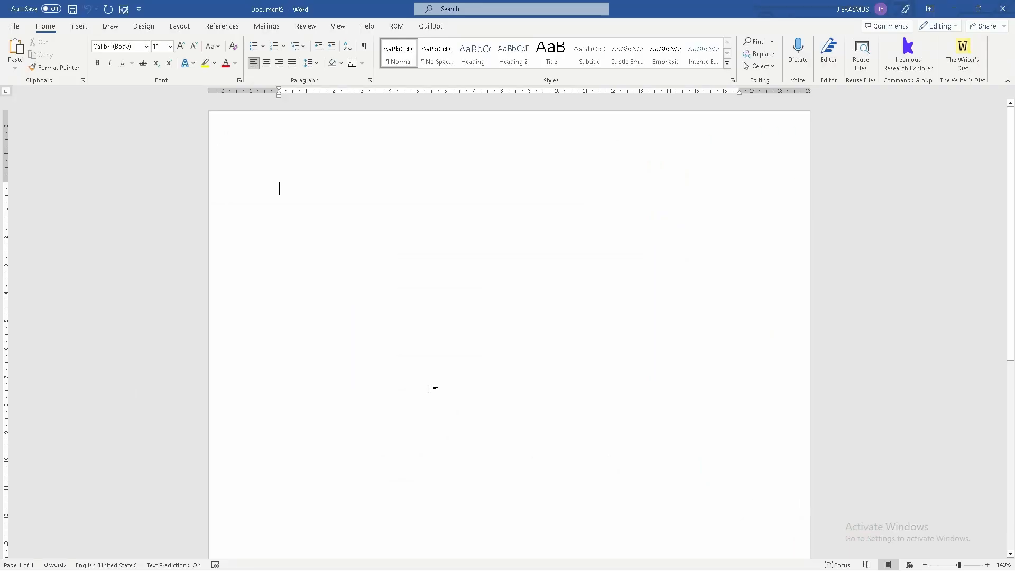
text(1234)
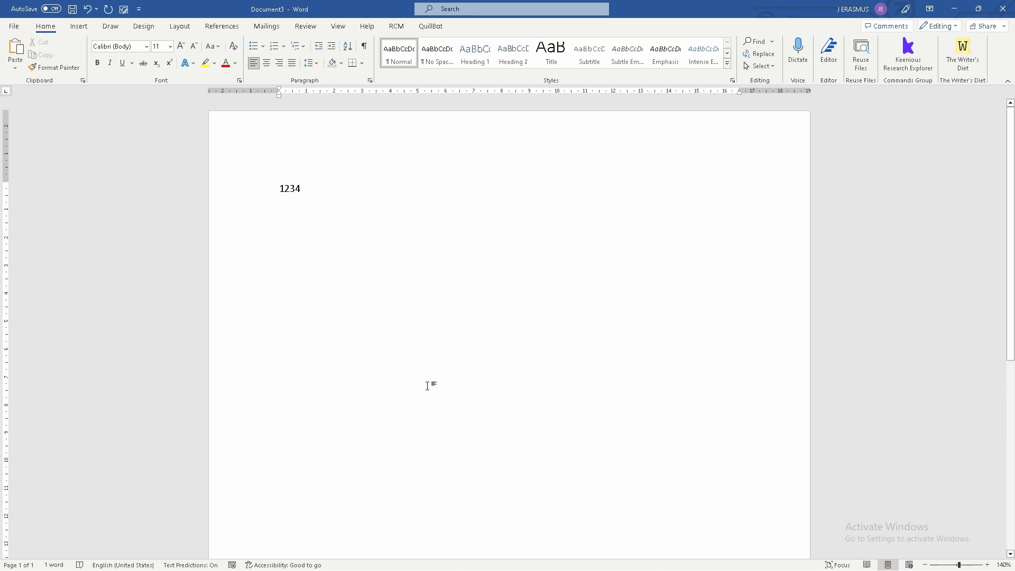
key(Return)
text(aweasd)
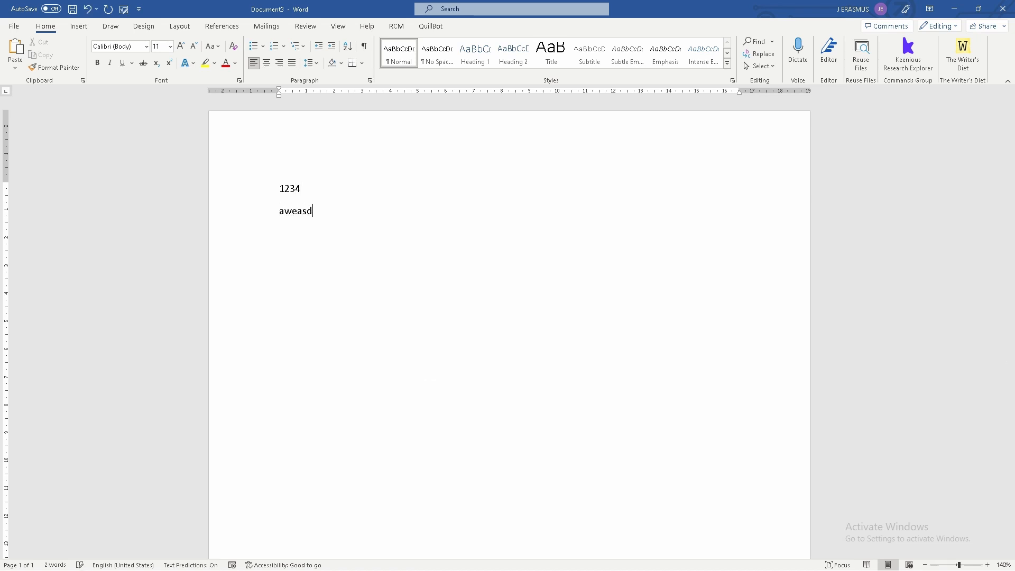
text(asd)
key(Return)
text(!@#@$!@$#@!#)
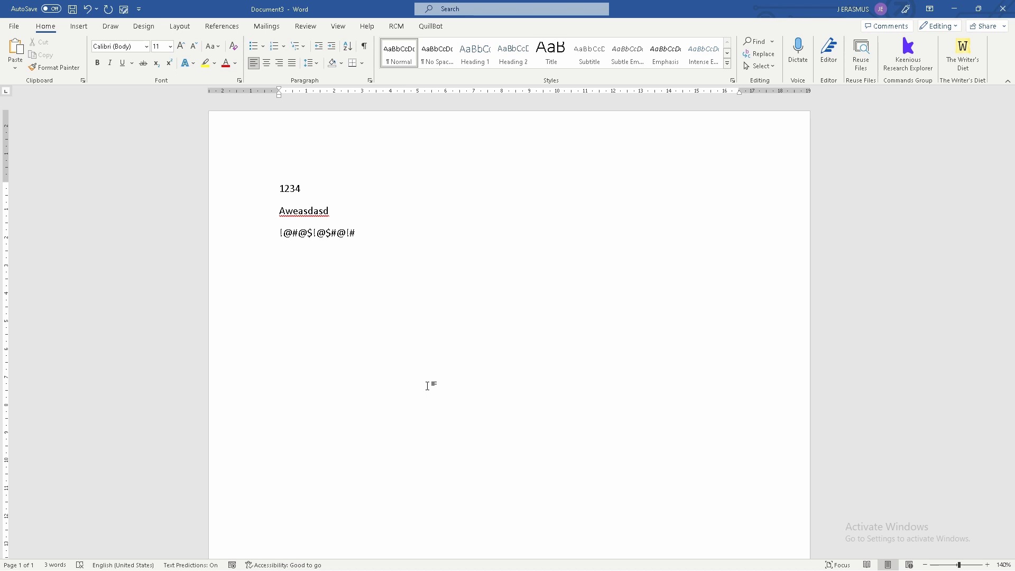
text(%^&)
- Erase all three lines of test text character by character, starting from the end of the document
key(BackSpace)
key(BackSpace)
key(BackSpace)
key(BackSpace)
key(BackSpace)
key(BackSpace)
key(BackSpace)
key(BackSpace)
key(BackSpace)
key(BackSpace)
key(BackSpace)
key(BackSpace)
key(BackSpace)
key(BackSpace)
key(BackSpace)
key(BackSpace)
key(BackSpace)
key(BackSpace)
key(BackSpace)
key(BackSpace)
key(BackSpace)
key(BackSpace)
key(BackSpace)
key(BackSpace)
key(BackSpace)
key(BackSpace)
key(BackSpace)
key(BackSpace)
key(BackSpace)
key(BackSpace)
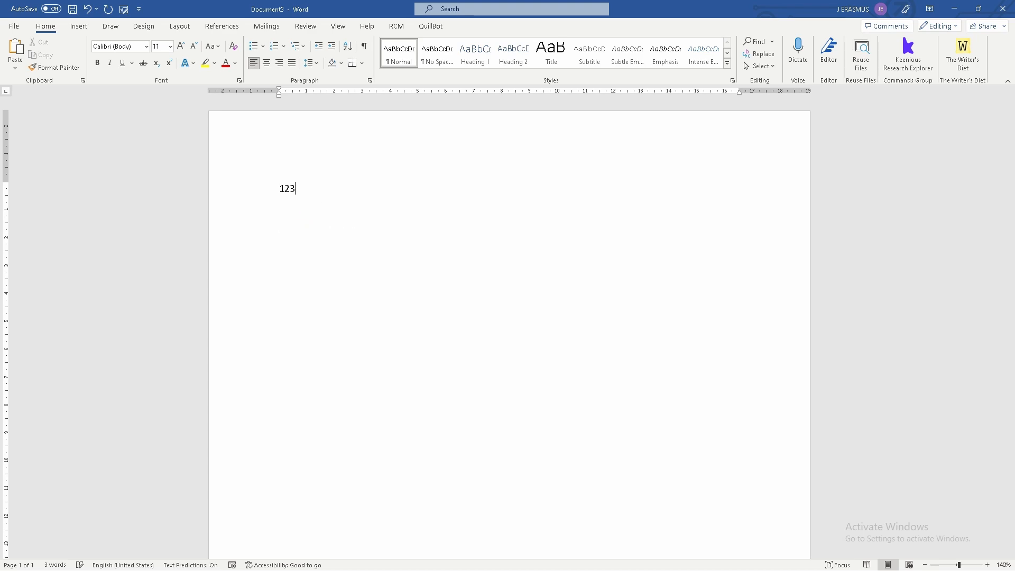
- Read the PDF's first way of changing text and enter the word Cheese in the empty Word document
key(alt+Tab)
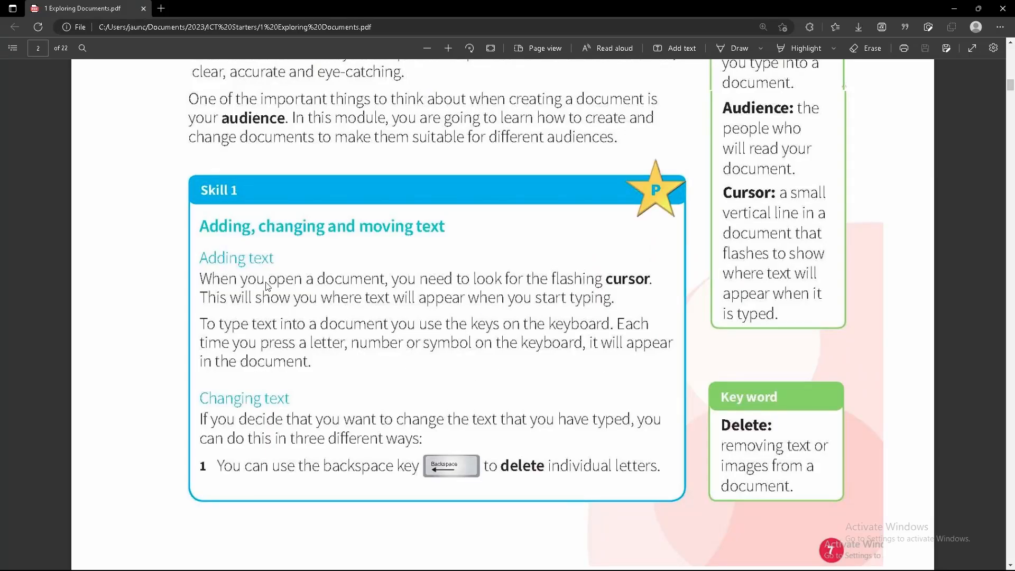
scroll(356, 357, down, 2)
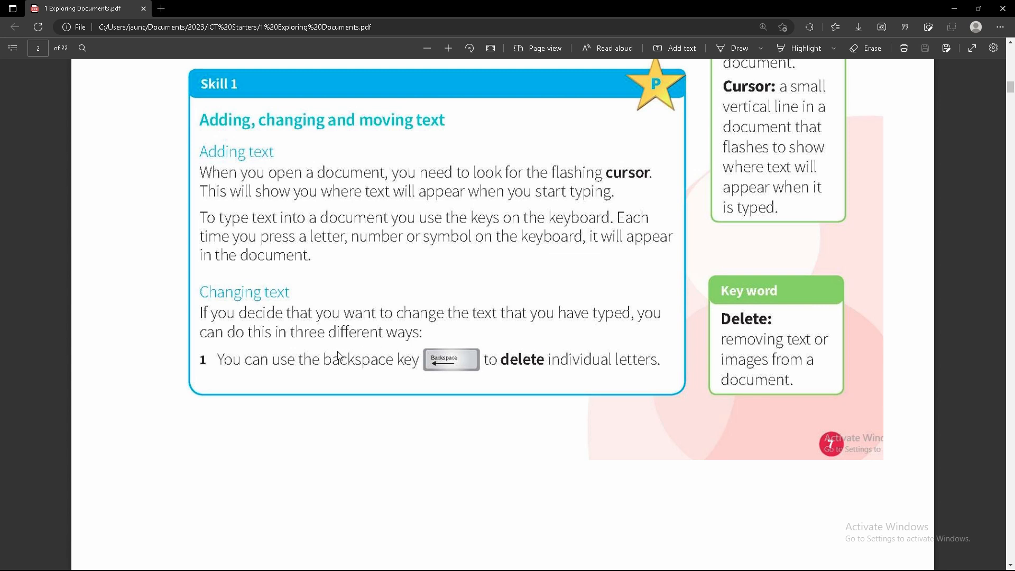
scroll(337, 352, down, 2)
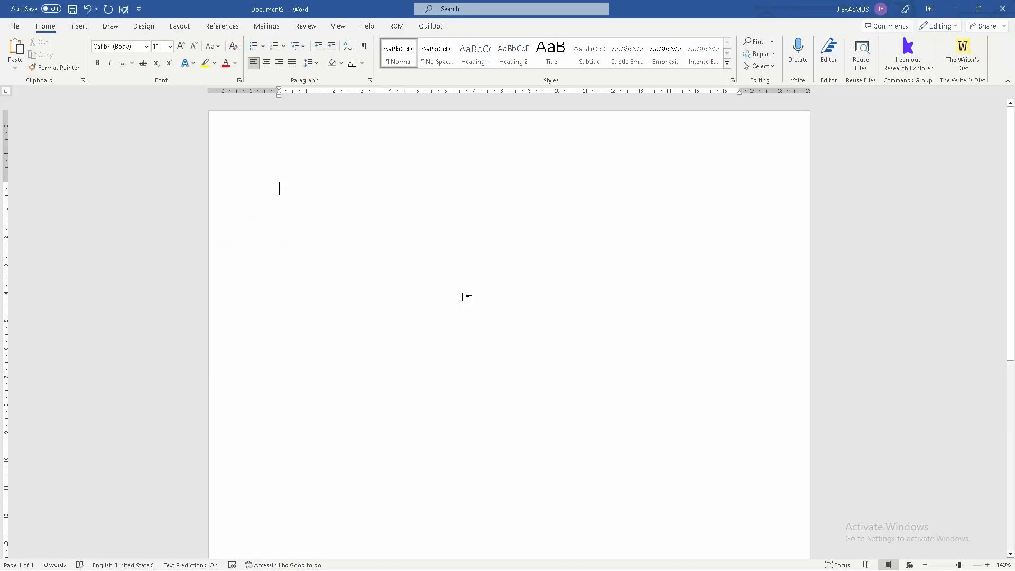
text(Cheese)
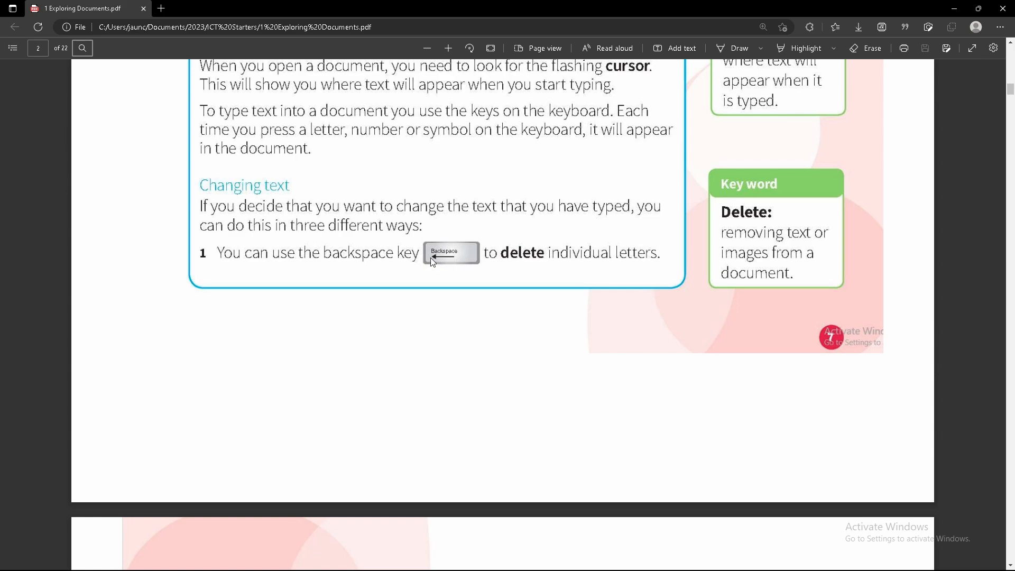
- Add extra letters eeee and aaaa to the word Cheese in Word, removing each set again letter by letter
key(alt+Tab)
key(BackSpace)
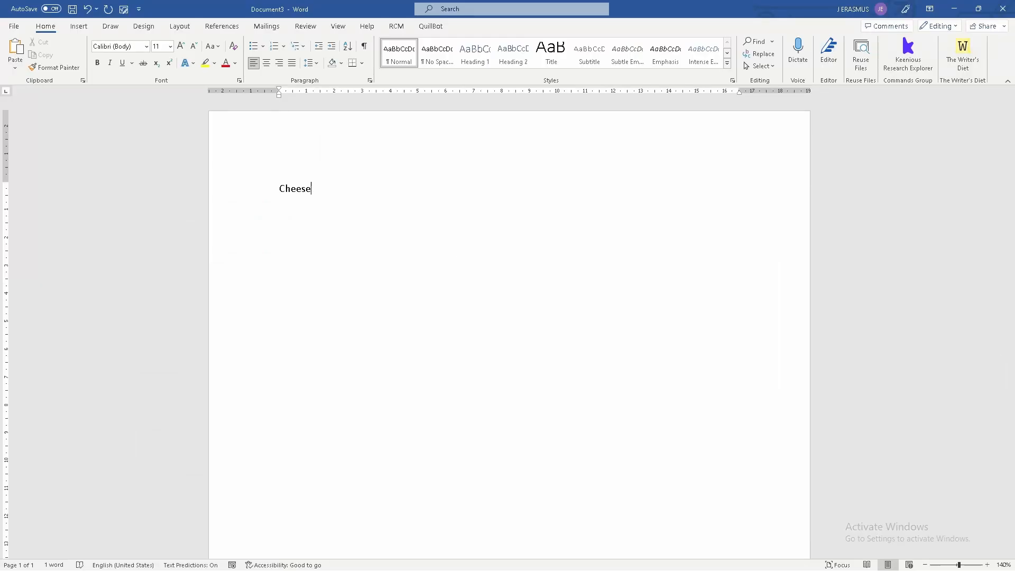
text(eeee)
key(BackSpace)
key(BackSpace)
key(BackSpace)
key(BackSpace)
text(aaaa)
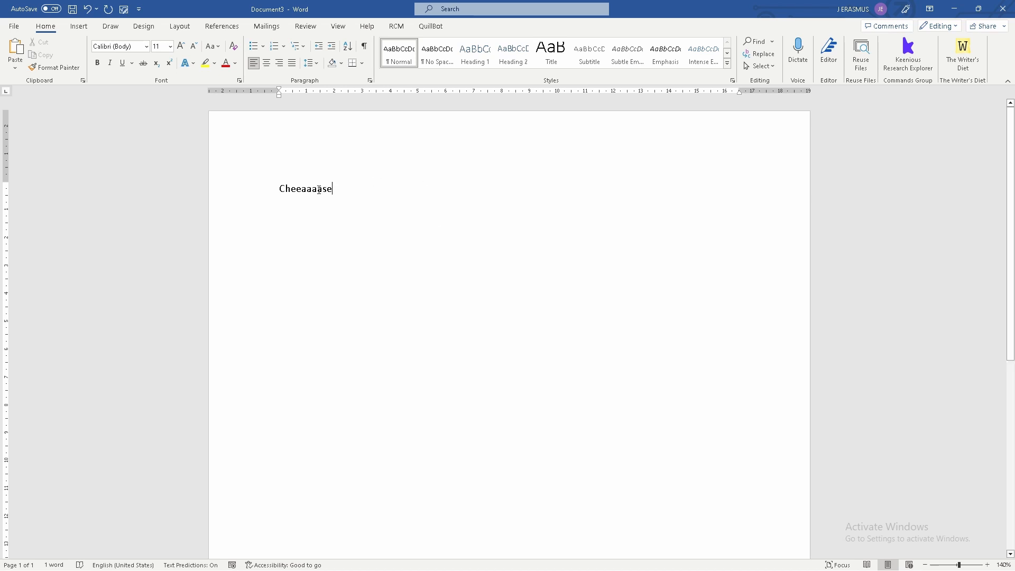
key(BackSpace)
key(BackSpace)
key(BackSpace)
key(BackSpace)
- Read the second way of changing text on page 3 of the PDF, and delete the whole word Cheese in Word by selecting it
key(alt+Tab)
scroll(331, 296, down, 6)
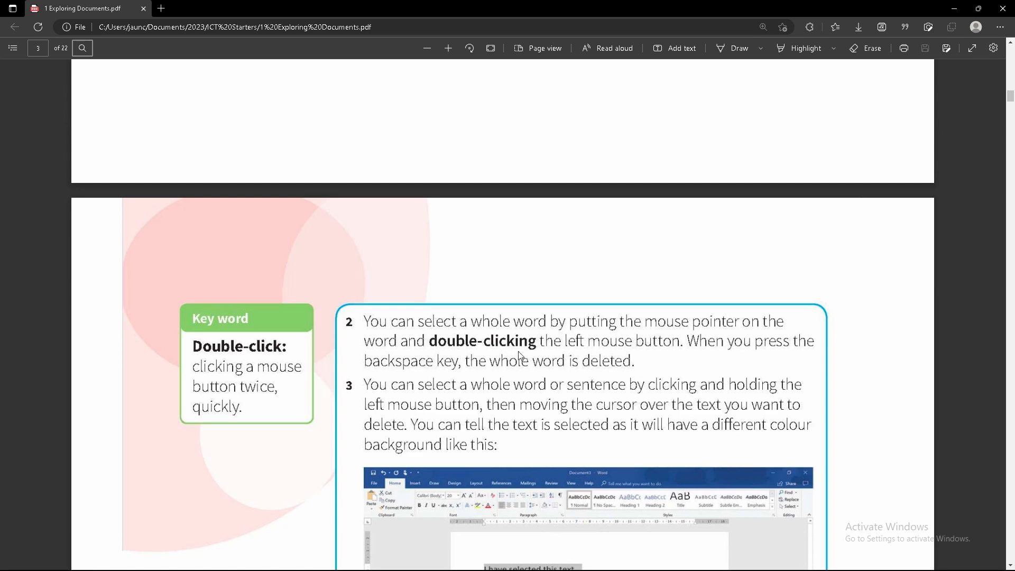
key(alt+Tab)
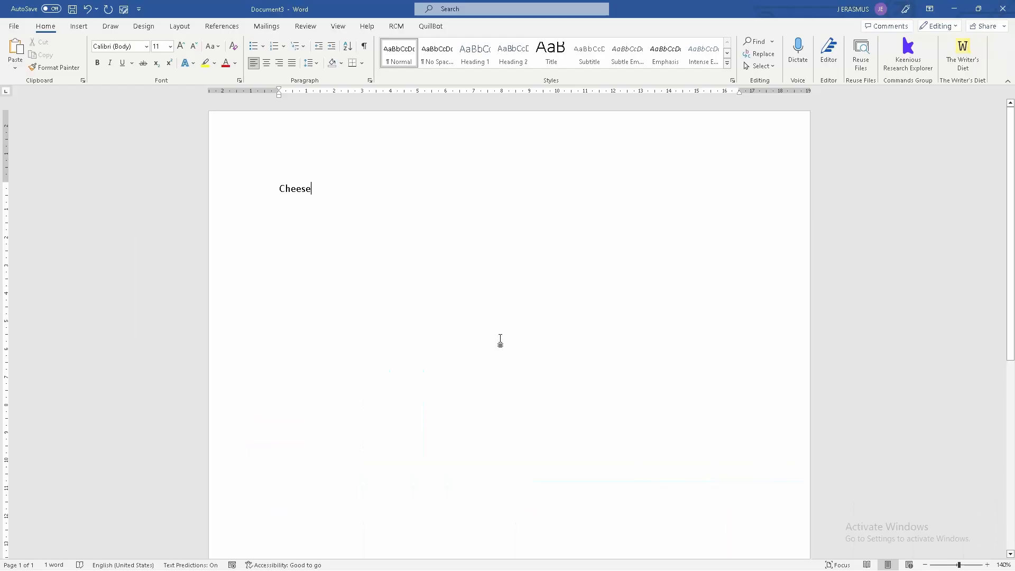
key(alt+Tab)
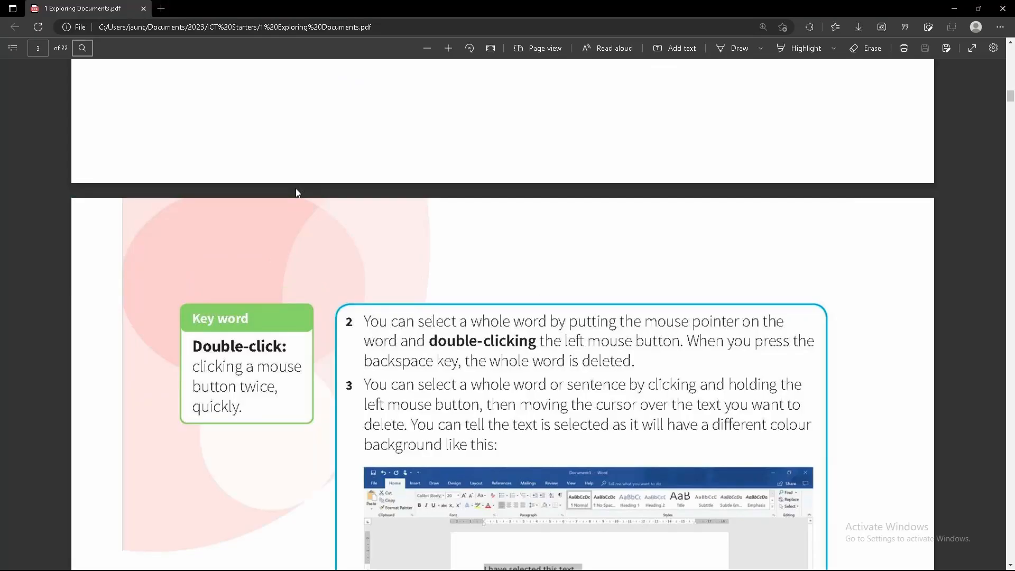
key(alt+Tab)
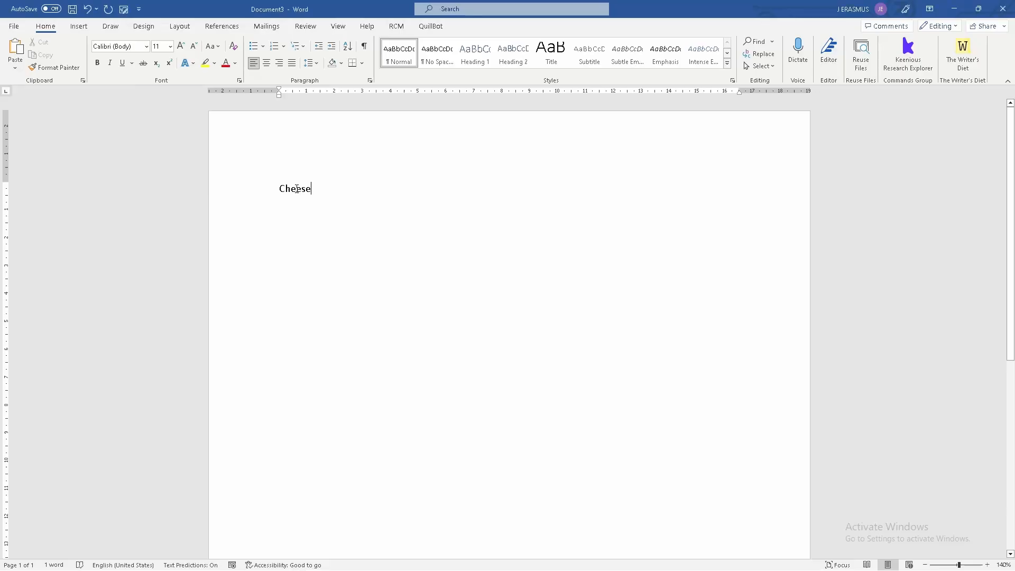
double_click(297, 188)
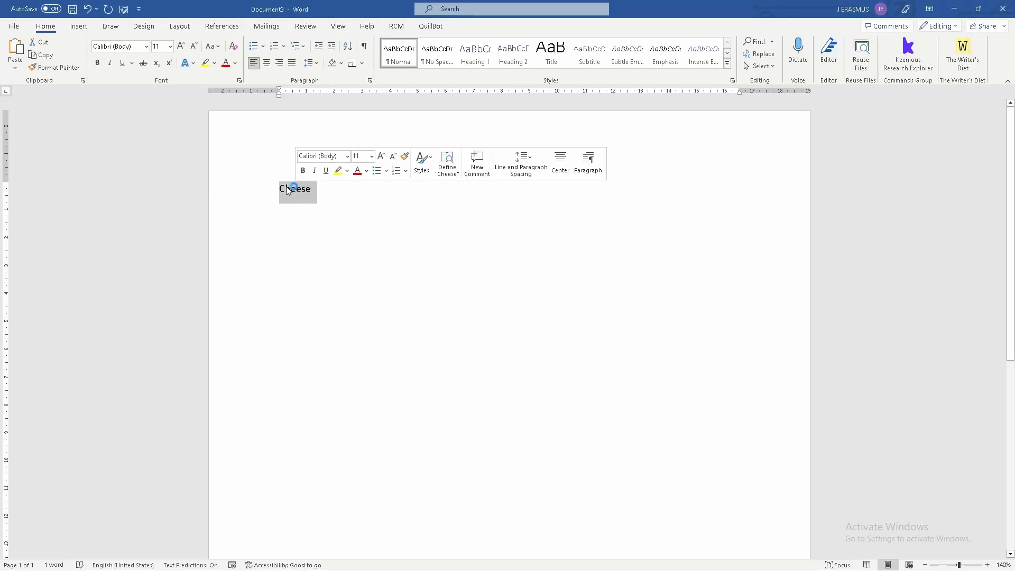
key(alt+Tab)
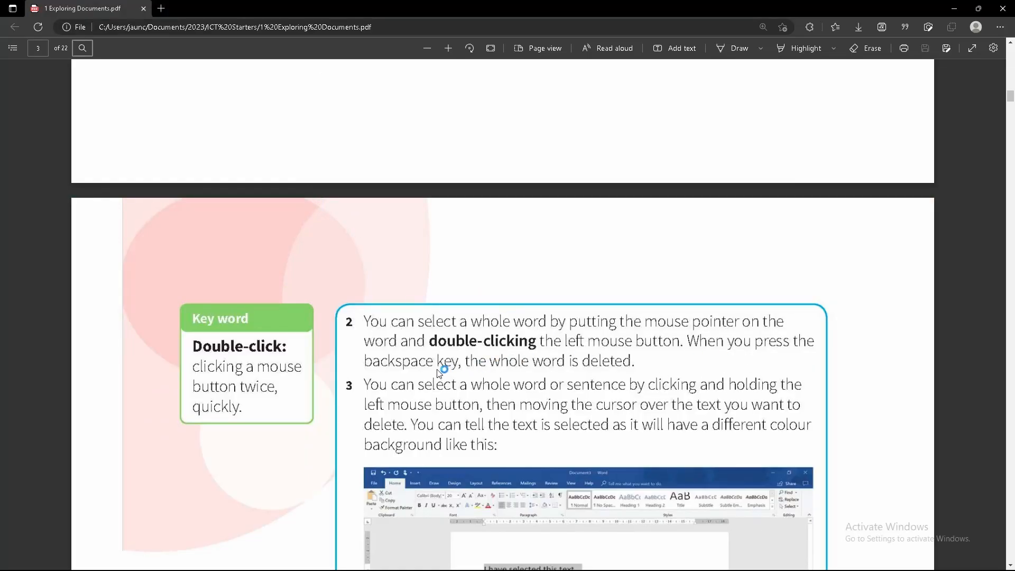
key(alt+Tab)
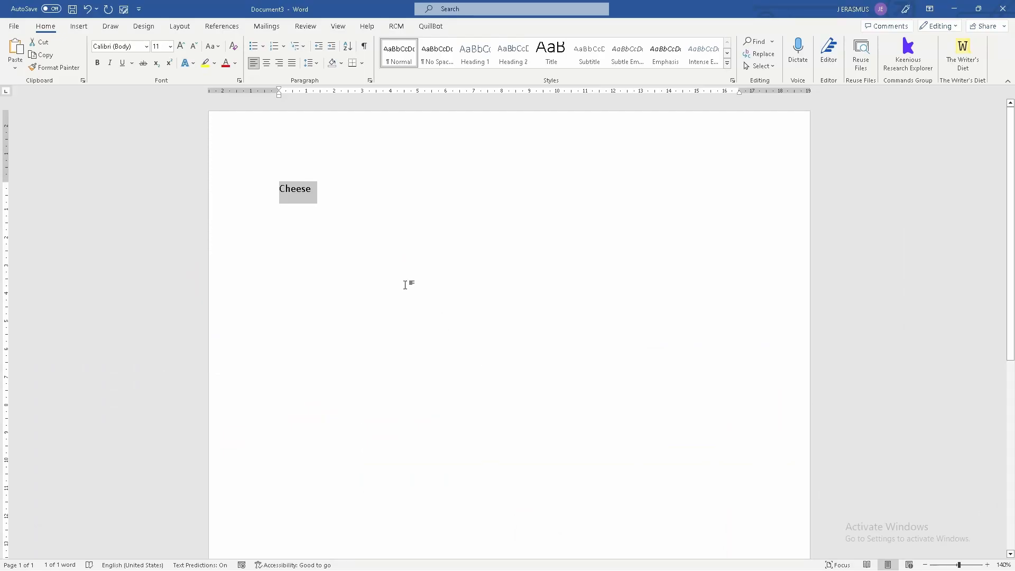
key(BackSpace)
- Retype Cheese in the document and erase it one letter at a time
text(Ch)
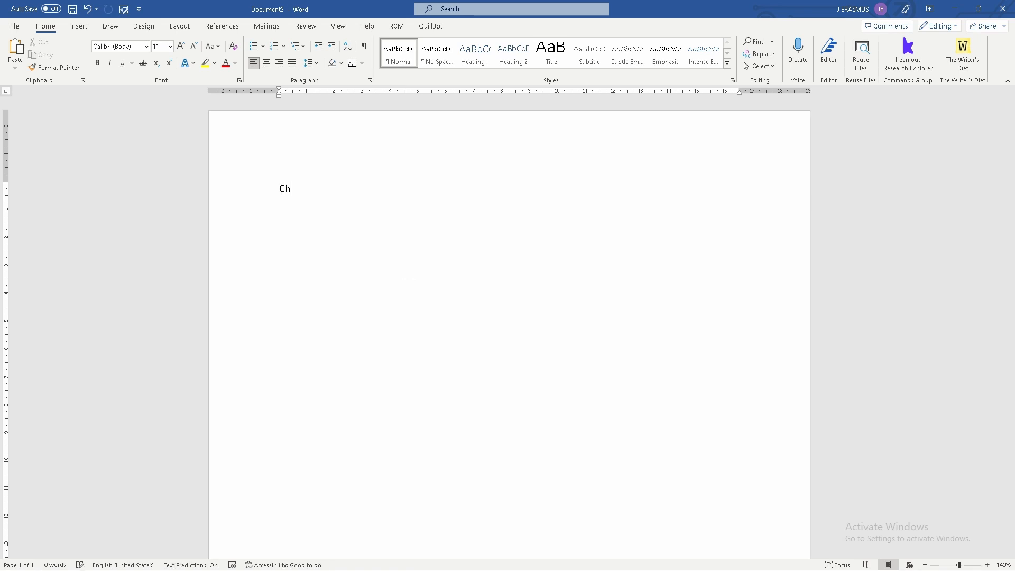
text(eese)
key(BackSpace)
key(BackSpace)
key(BackSpace)
key(BackSpace)
key(BackSpace)
key(BackSpace)
- Enter Cheese again, select and delete the whole word at once, and return to page 3 of the PDF
text(Cheese)
double_click(292, 185)
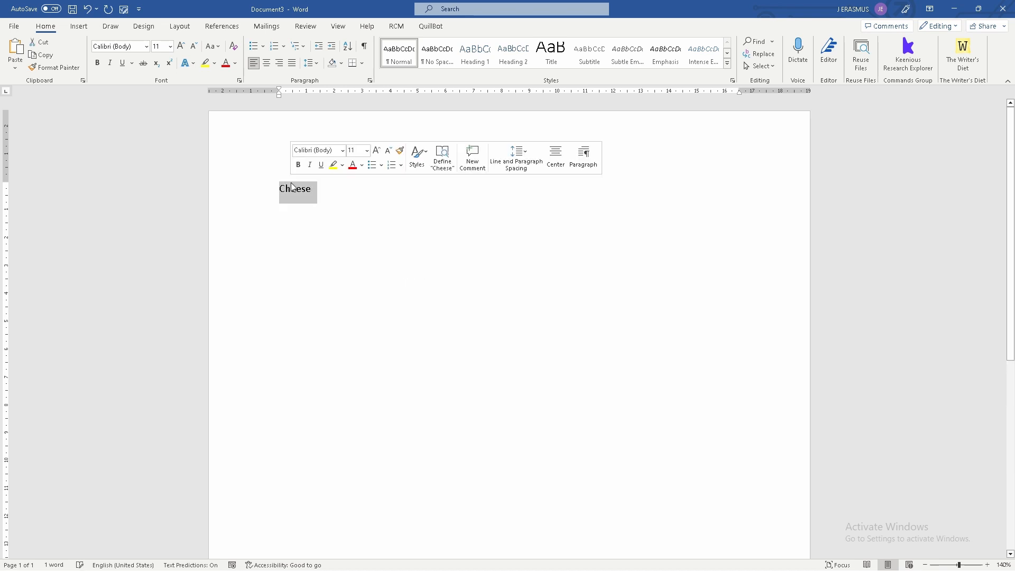
key(BackSpace)
key(alt+Tab)
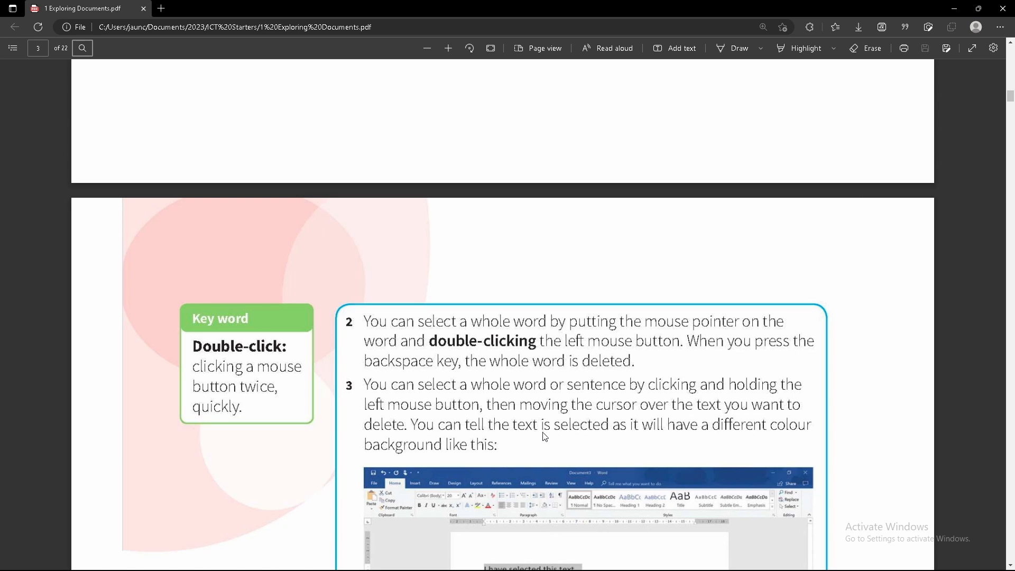
- Switch to Word, restore the deleted word Cheese, and delete it in two parts by selecting eese first and Ch second
key(alt+Tab)
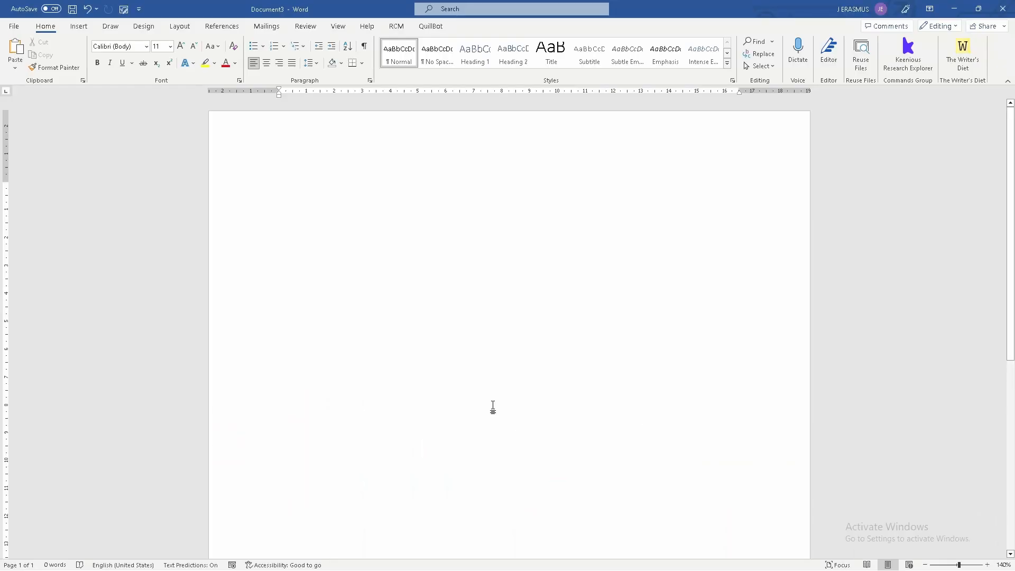
key(ctrl+z)
click(351, 187)
double_click(351, 187)
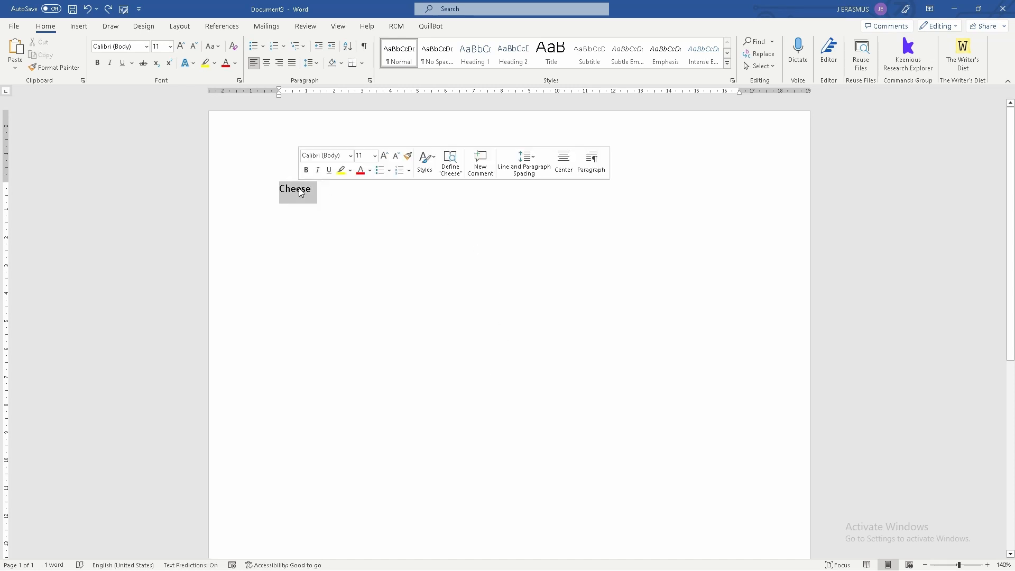
click(342, 193)
drag(299, 190, 290, 191)
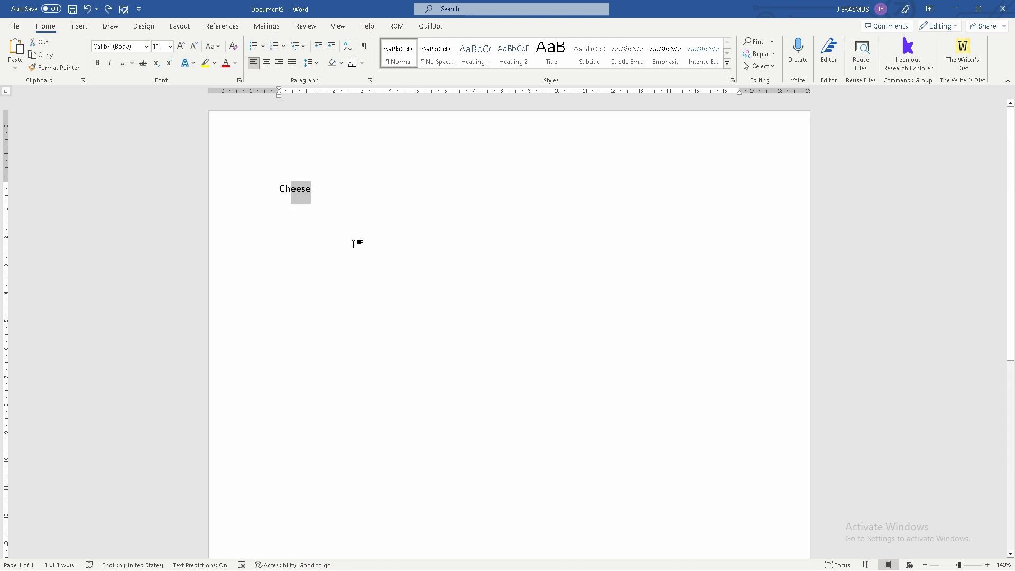
key(BackSpace)
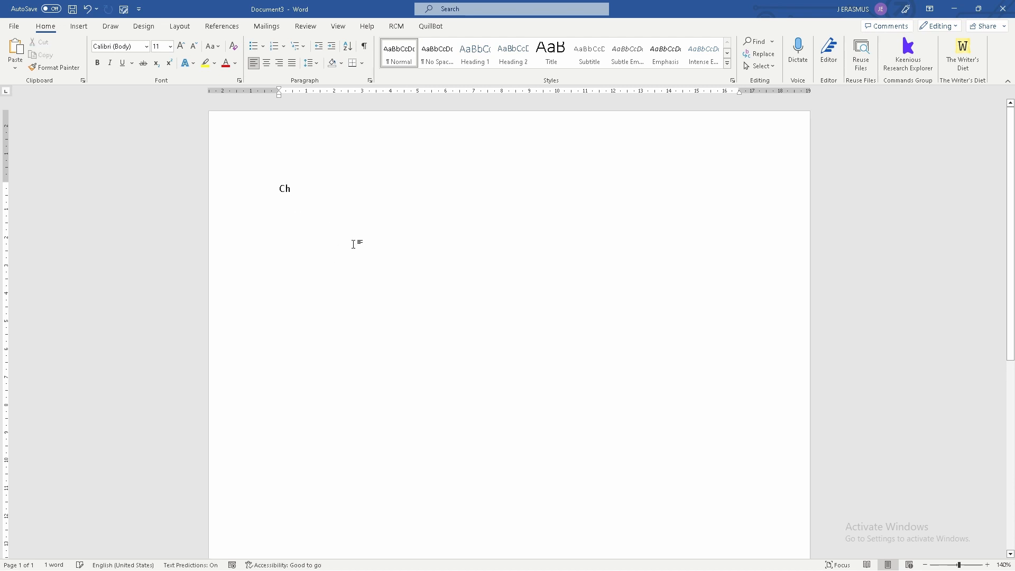
drag(299, 192, 281, 188)
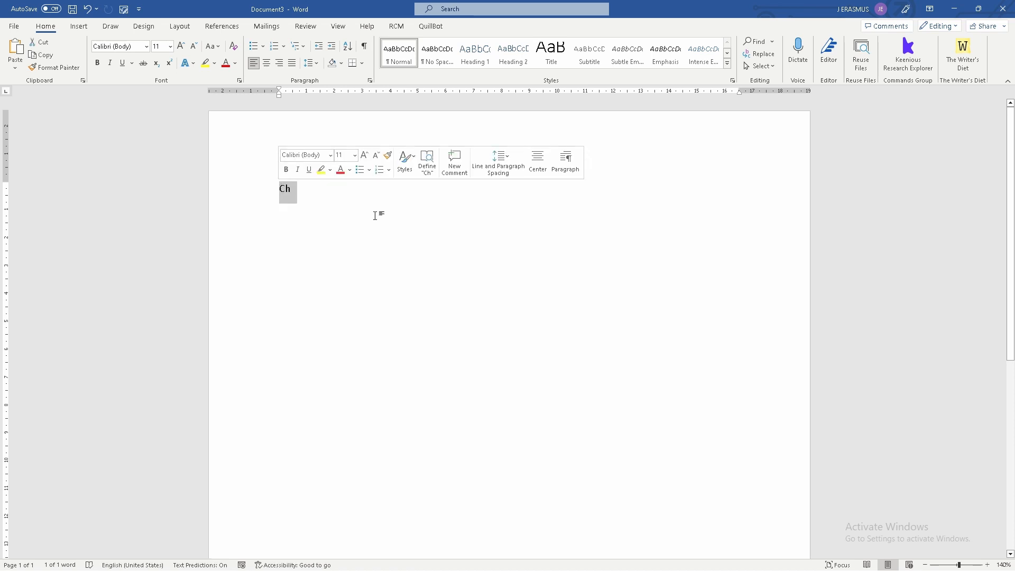
key(BackSpace)
- Read the Moving text section on page 3 of the PDF, and enter "Cheese is the the best truly in the world." in Word
key(alt+Tab)
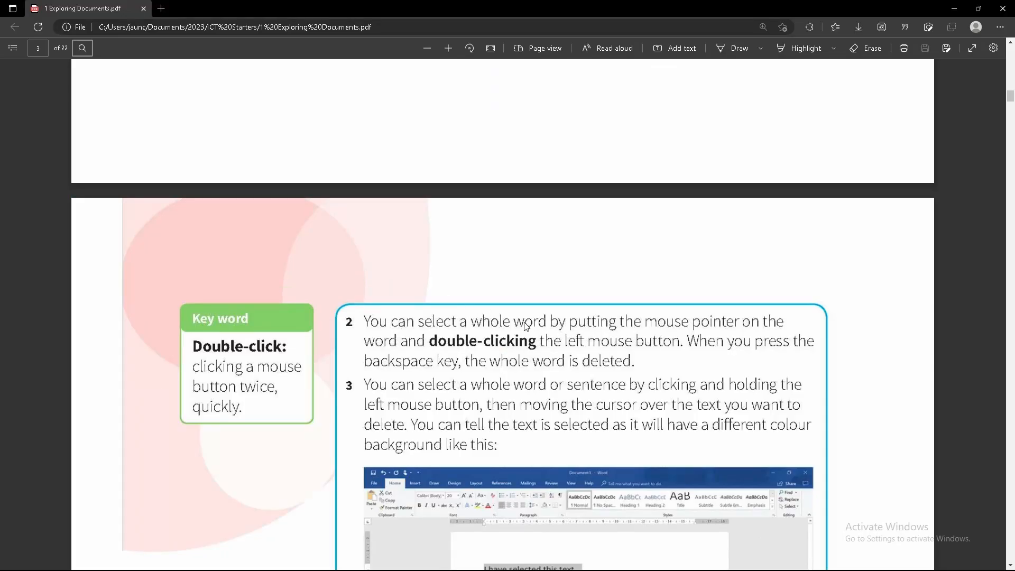
scroll(619, 356, down, 8)
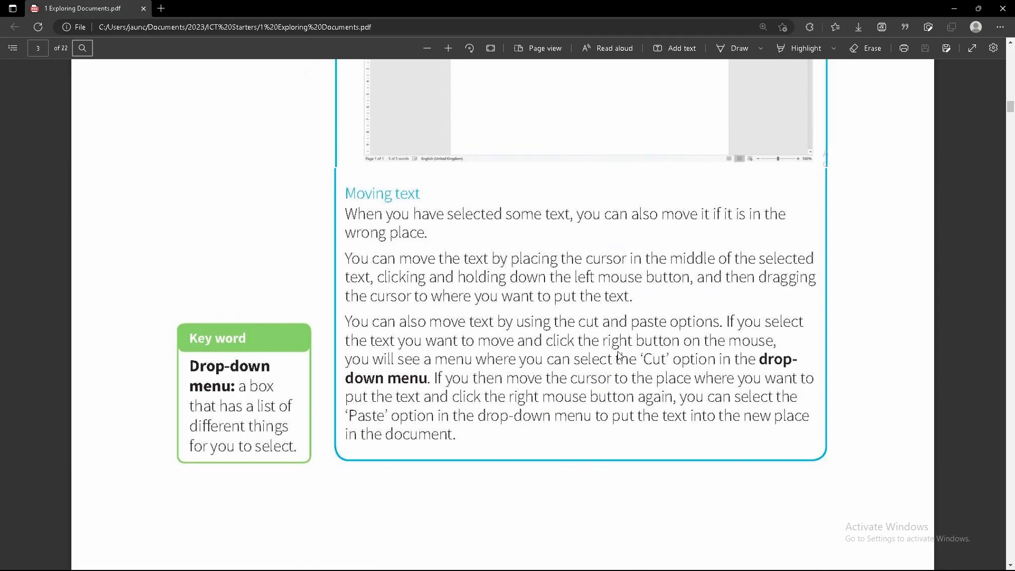
scroll(619, 355, up, 2)
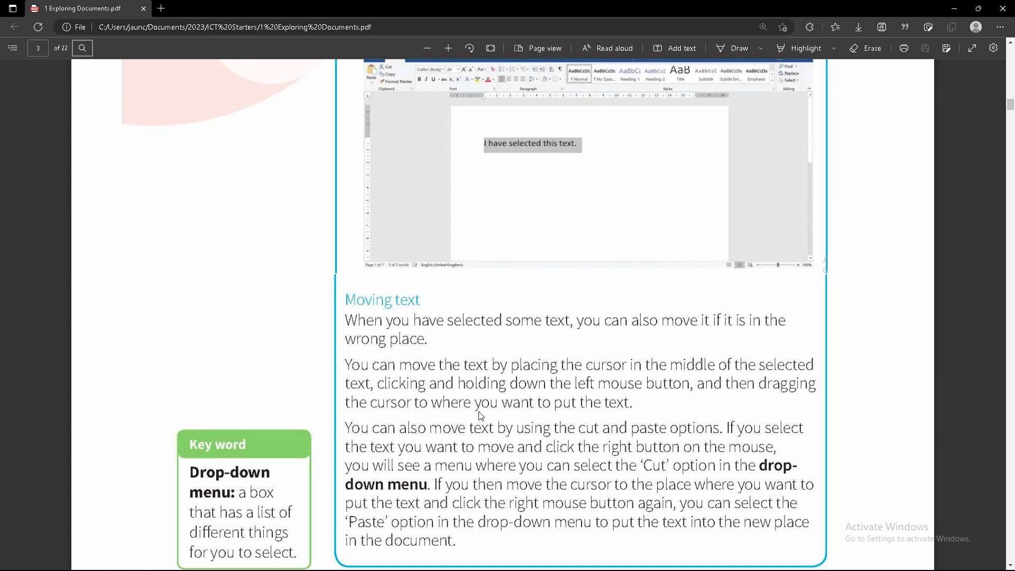
key(alt+Tab)
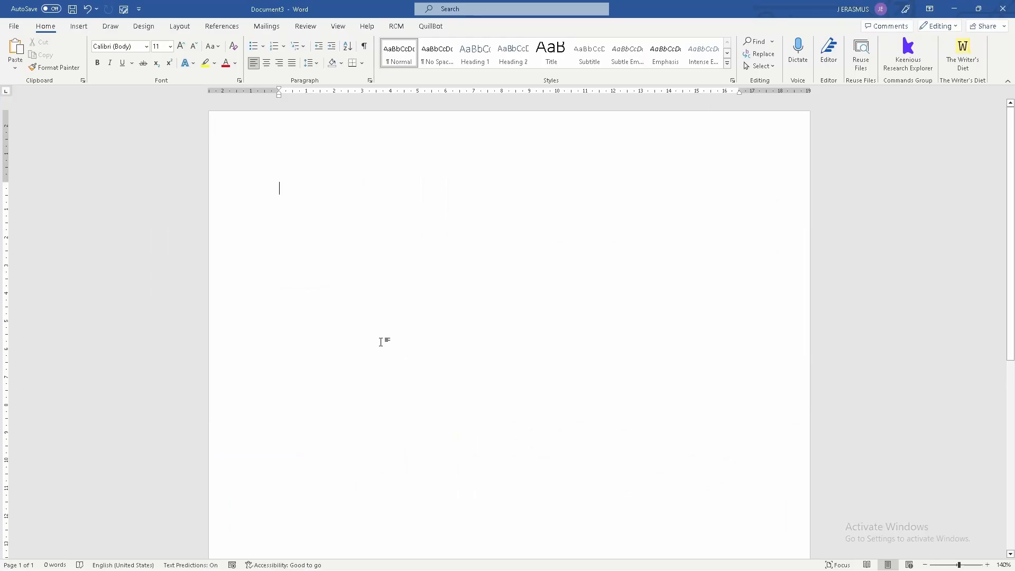
text(Ch)
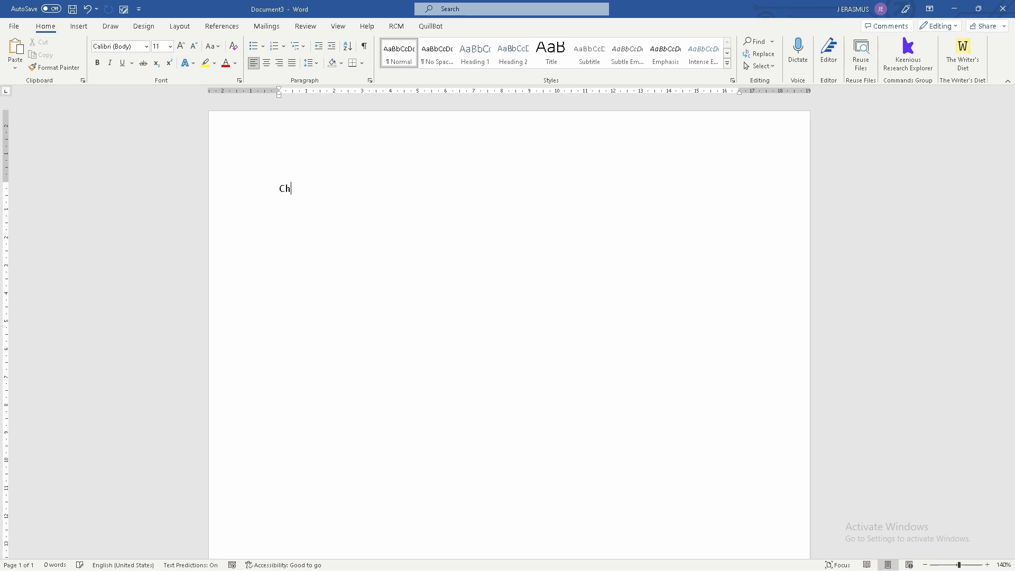
text(eese is the the best truly in )
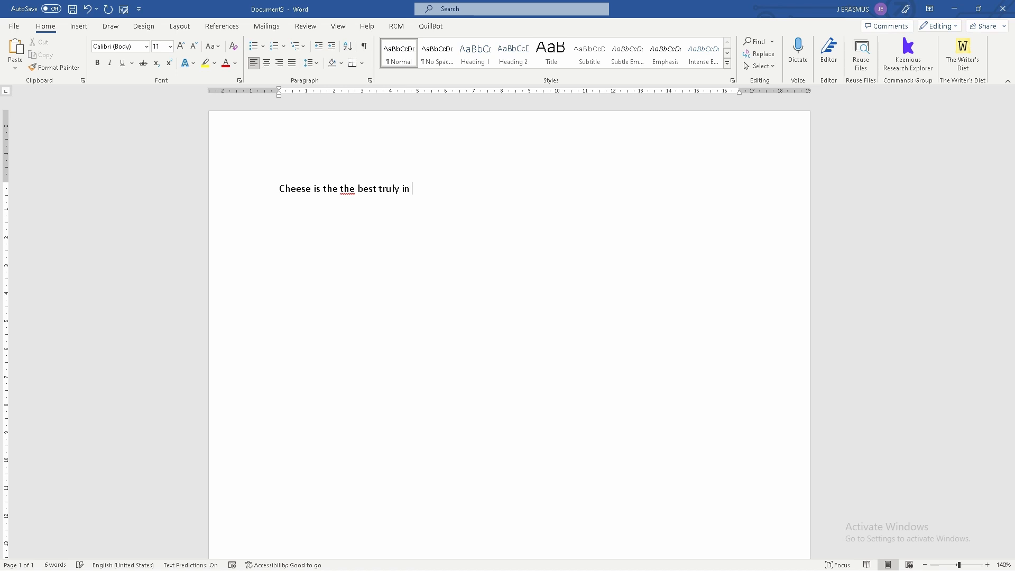
text(the world/)
key(BackSpace)
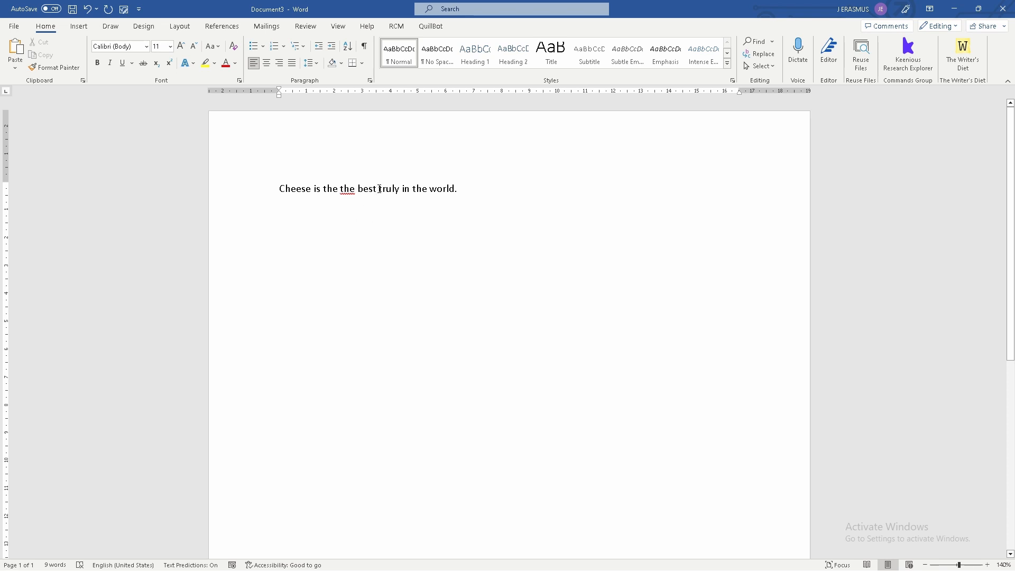
- Move the word truly to directly after "Cheese is" and delete the repeated word the
drag(380, 189, 398, 200)
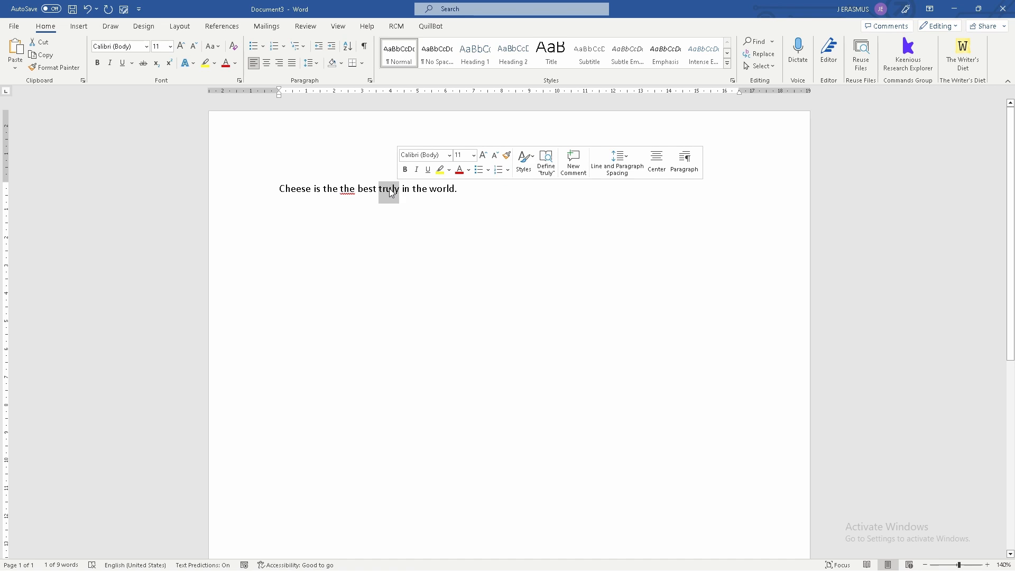
drag(391, 193, 323, 195)
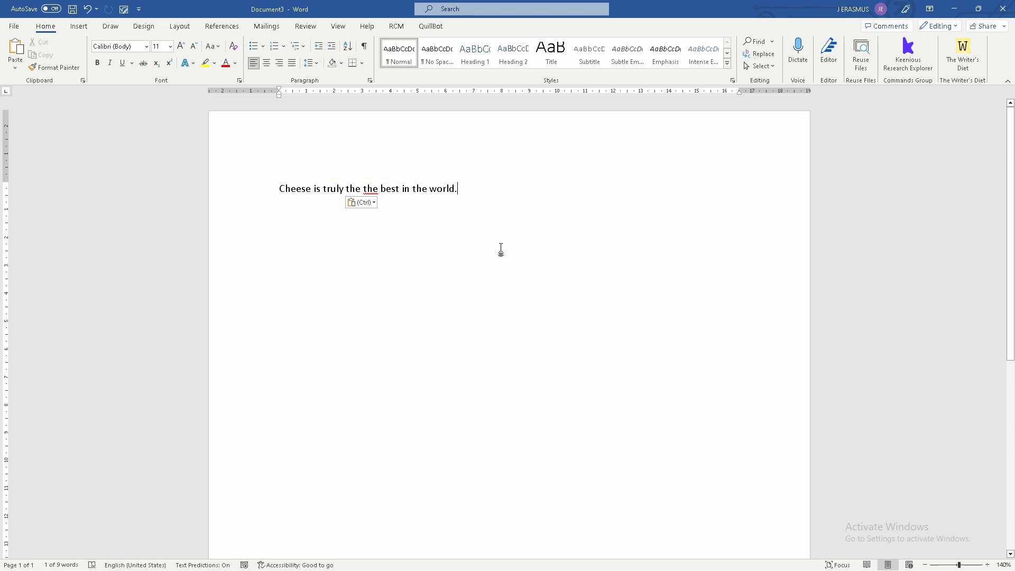
click(375, 193)
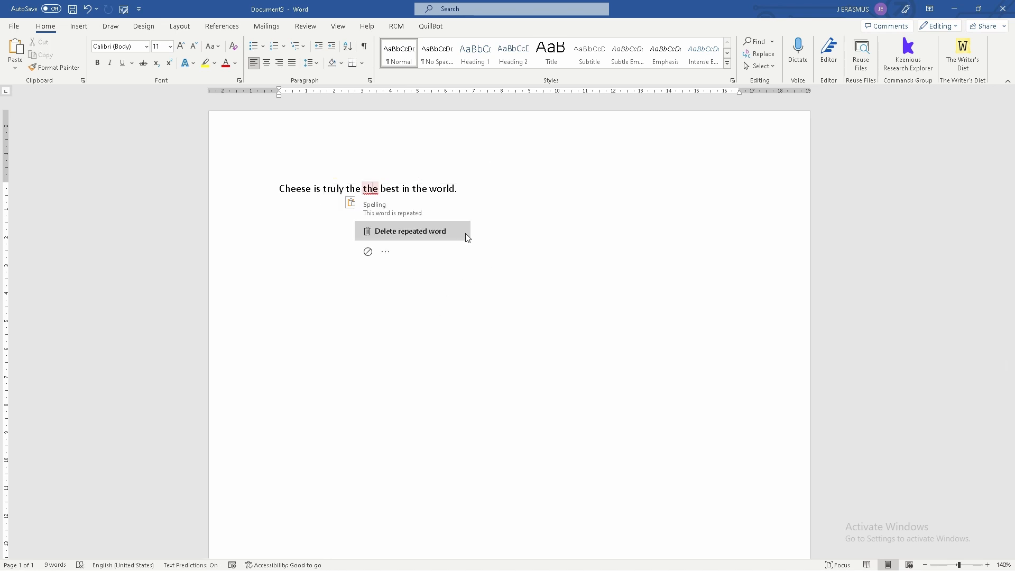
key(Escape)
key(shift+Left)
key(shift+Left)
key(shift+Left)
key(BackSpace)
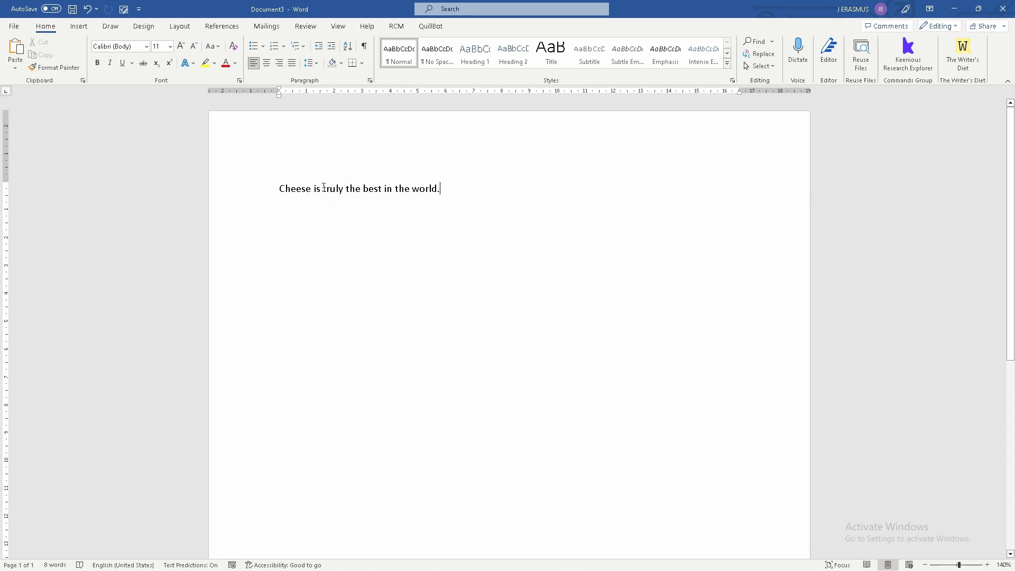
- Reposition the selected word truly after "Cheese is" once more, and reread the cut and paste instructions under Moving text in the PDF
double_click(331, 188)
mouse_move(333, 190)
mouse_down()
mouse_move(397, 196)
mouse_move(324, 198)
mouse_up()
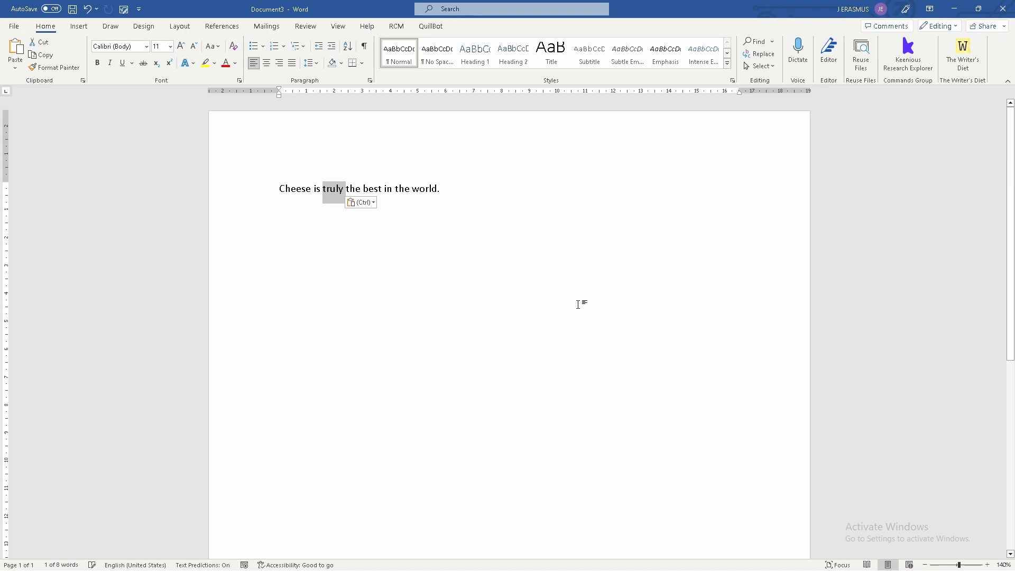
click(487, 354)
key(alt+Tab)
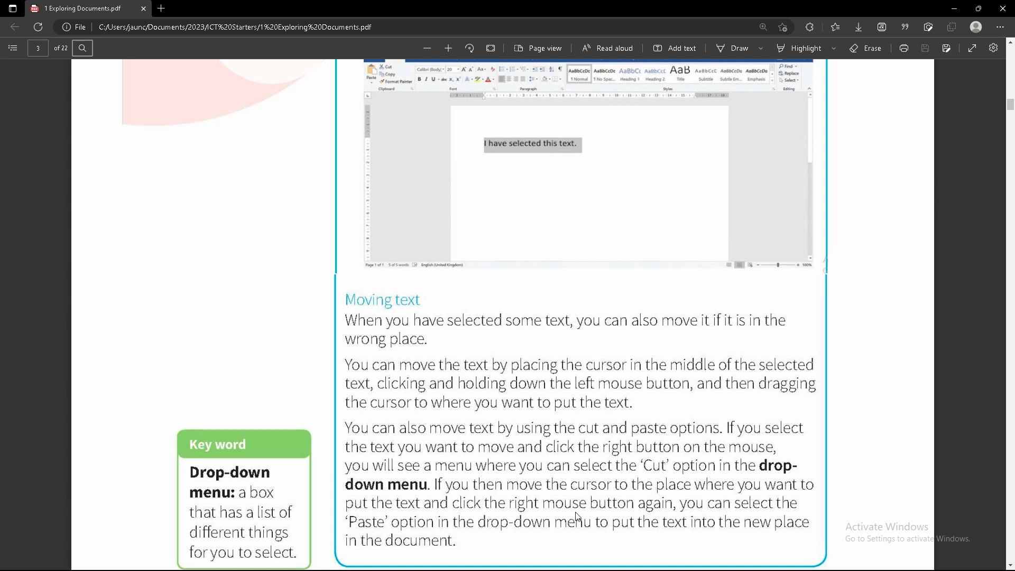
scroll(558, 522, down, 2)
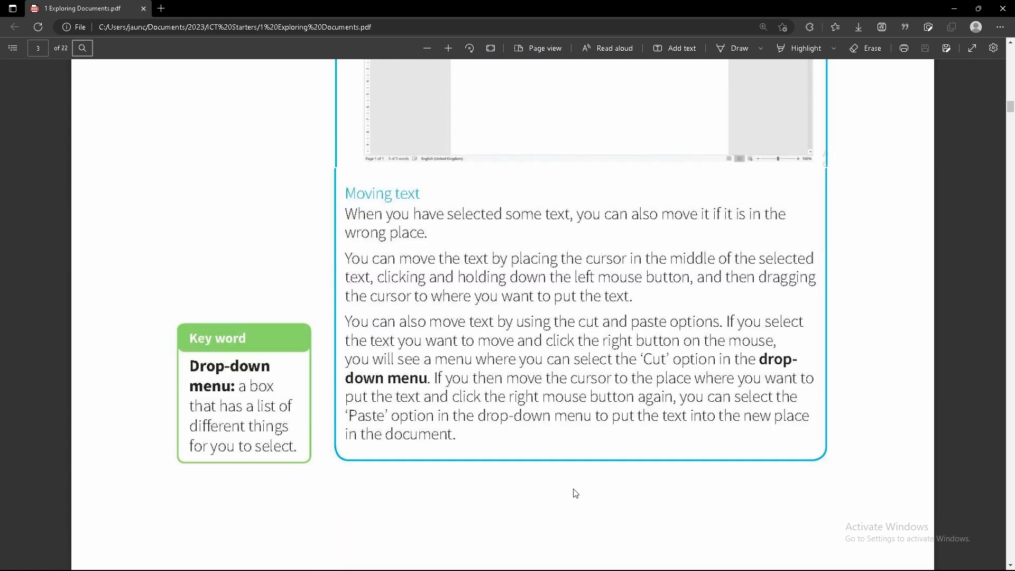
- Return to Word and move the word truly to between "in" and "the world"
key(alt+Tab)
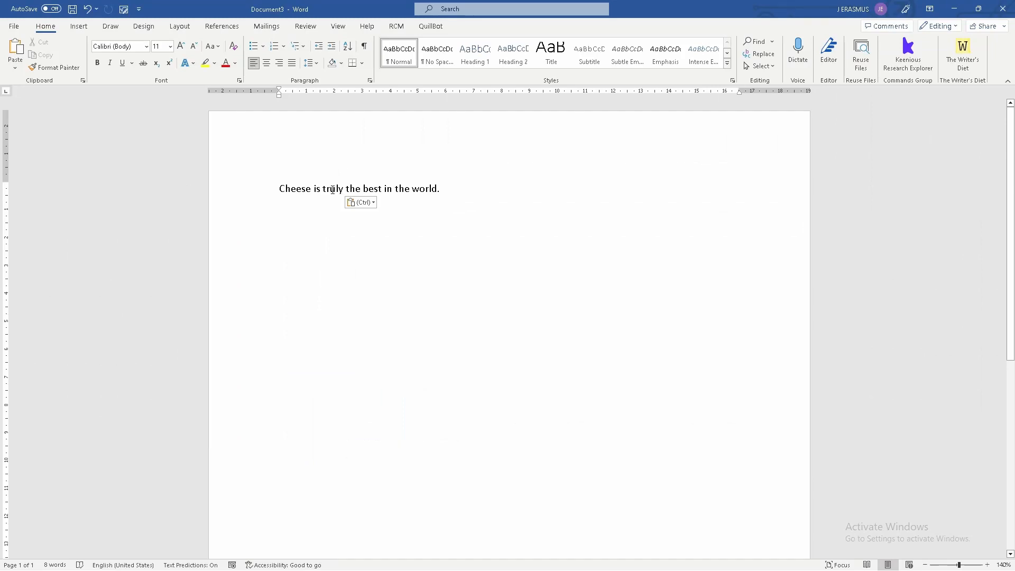
double_click(332, 189)
drag(333, 193, 394, 190)
key(ctrl+c)
click(463, 233)
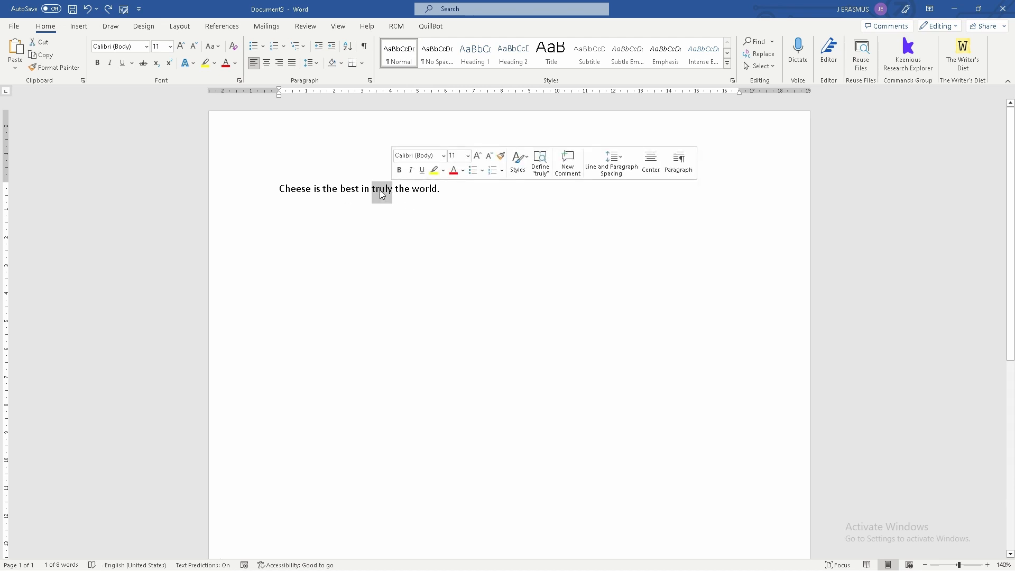
- Cut the word truly and paste it as text only after "Cheese is"
right_click(382, 194)
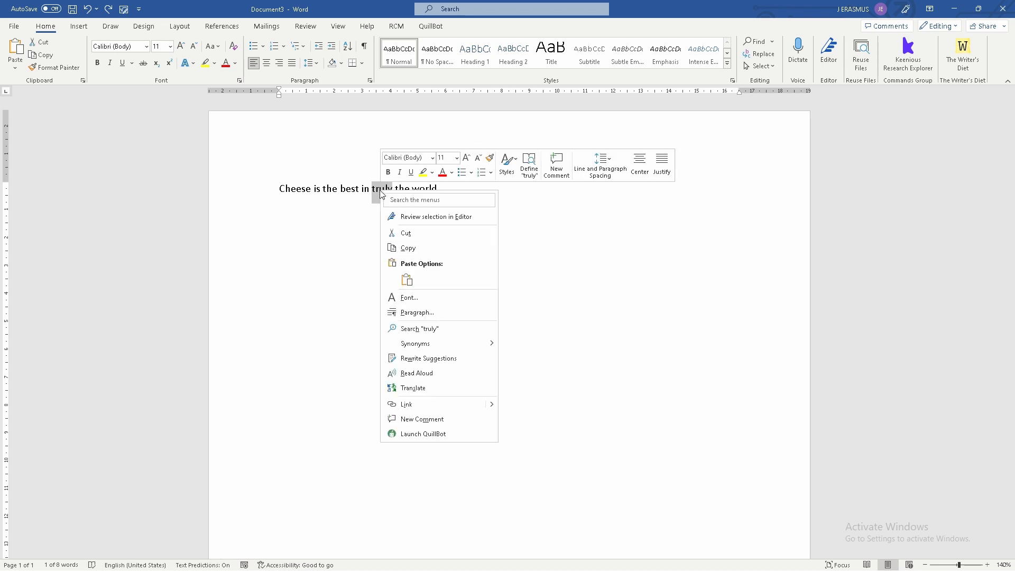
click(406, 233)
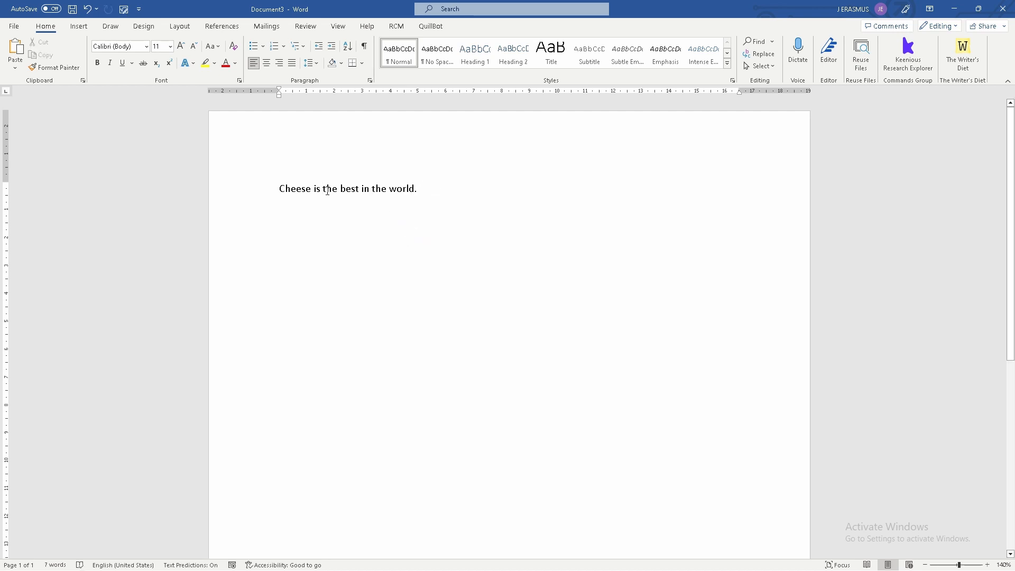
click(323, 189)
right_click(322, 188)
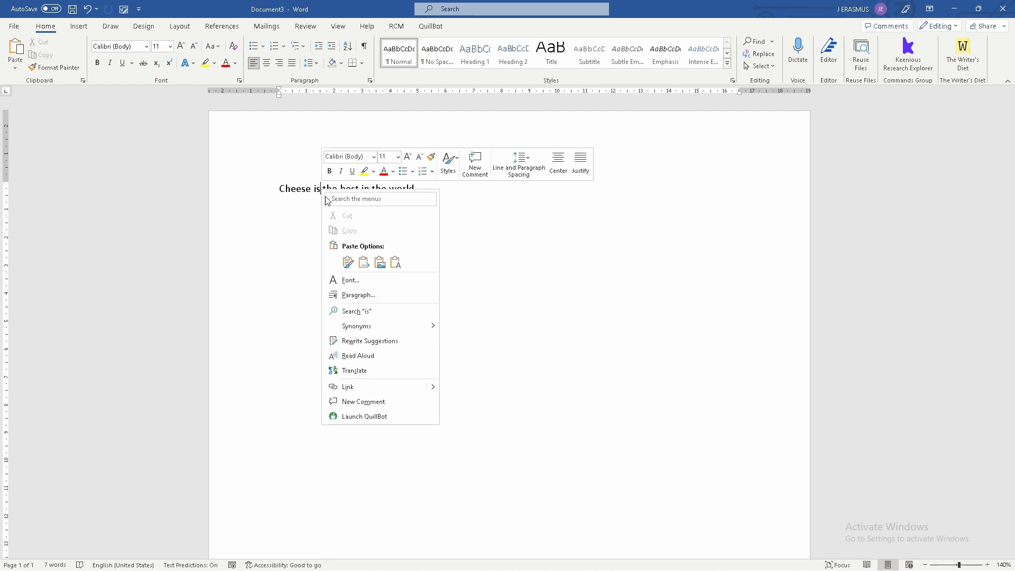
click(394, 262)
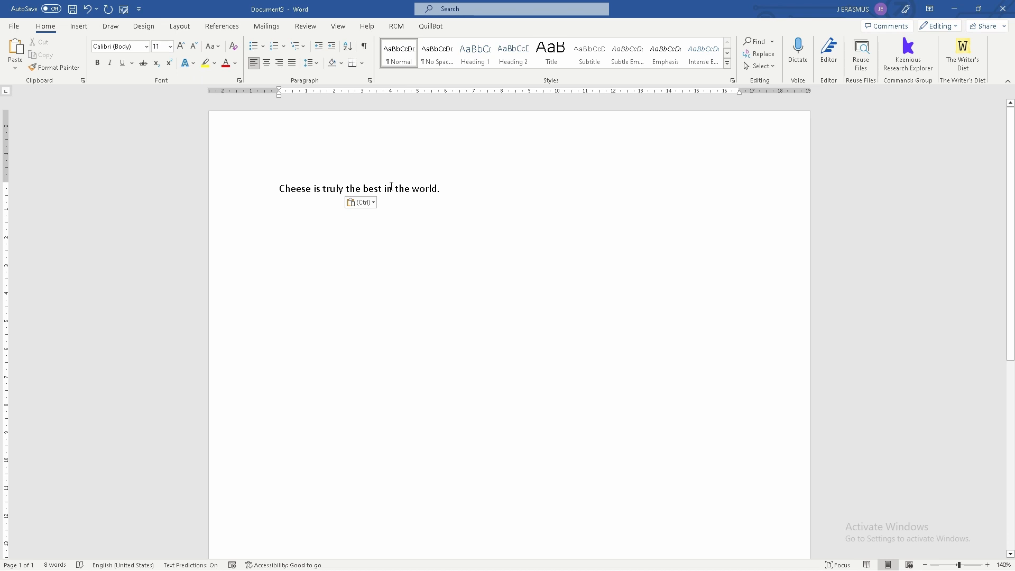
- Undo the cut and paste of truly, and repeat it by cutting the word and pasting it before "the best"
key(ctrl+z)
key(ctrl+y)
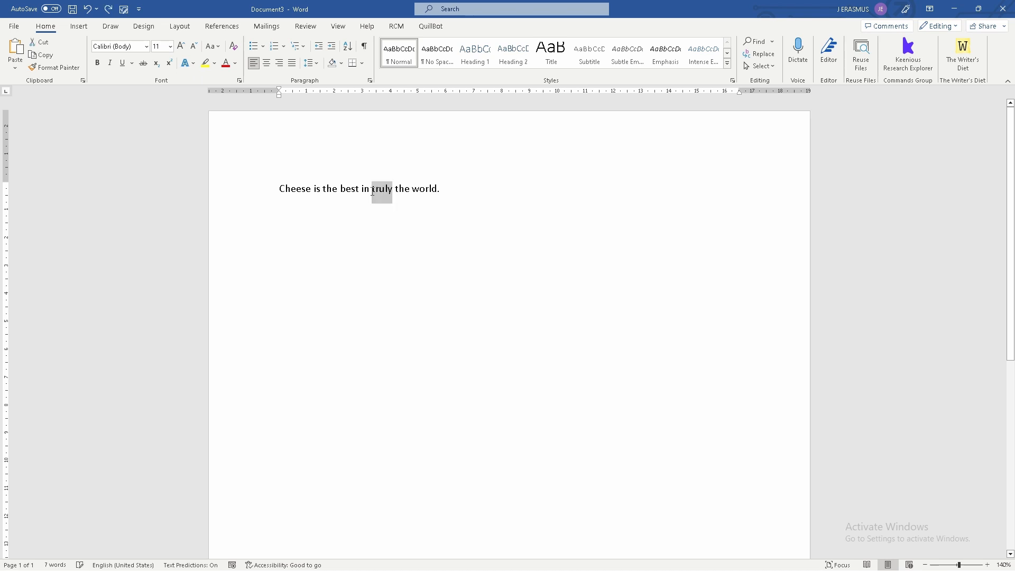
click(413, 189)
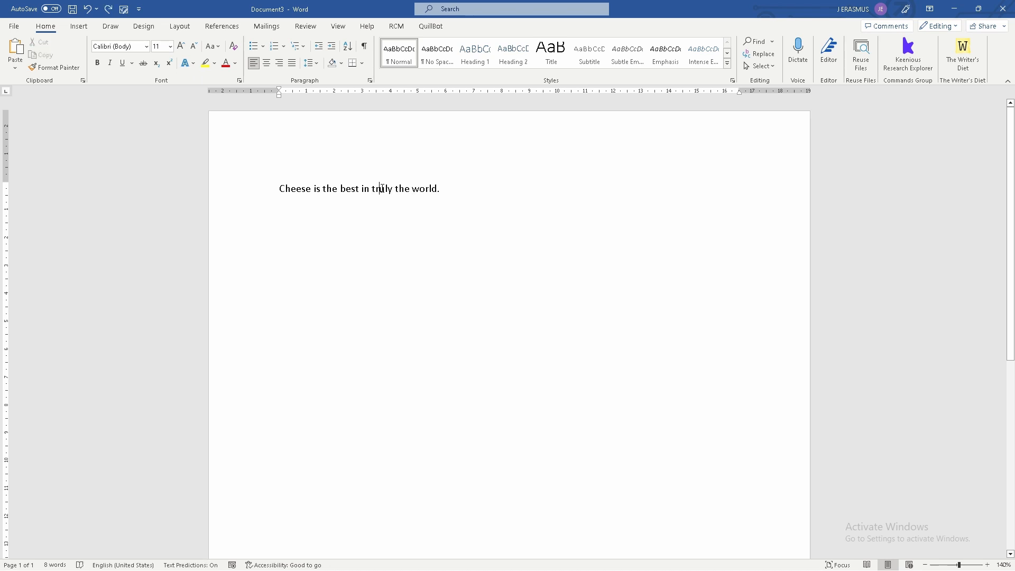
double_click(377, 189)
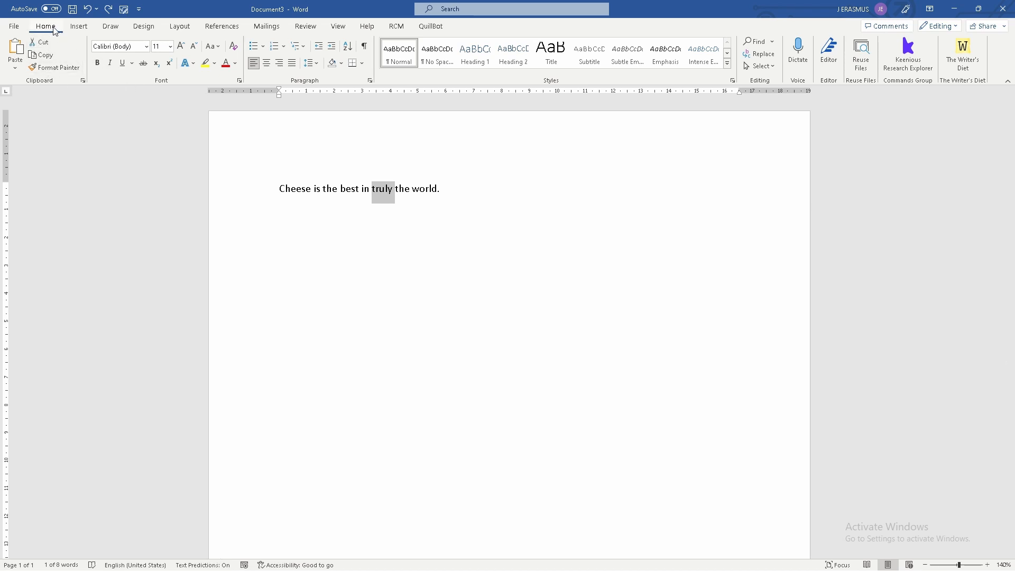
click(39, 42)
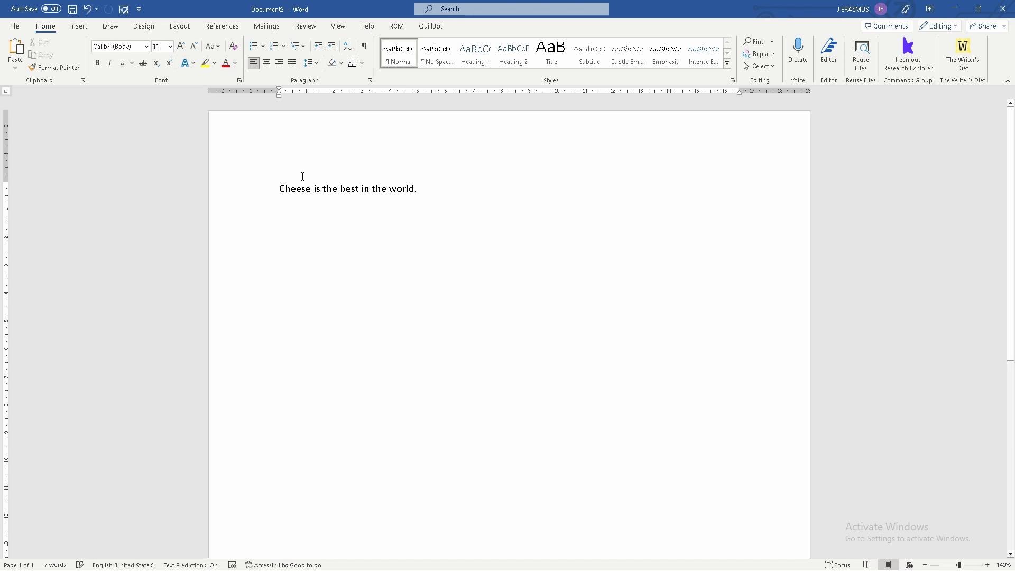
click(324, 188)
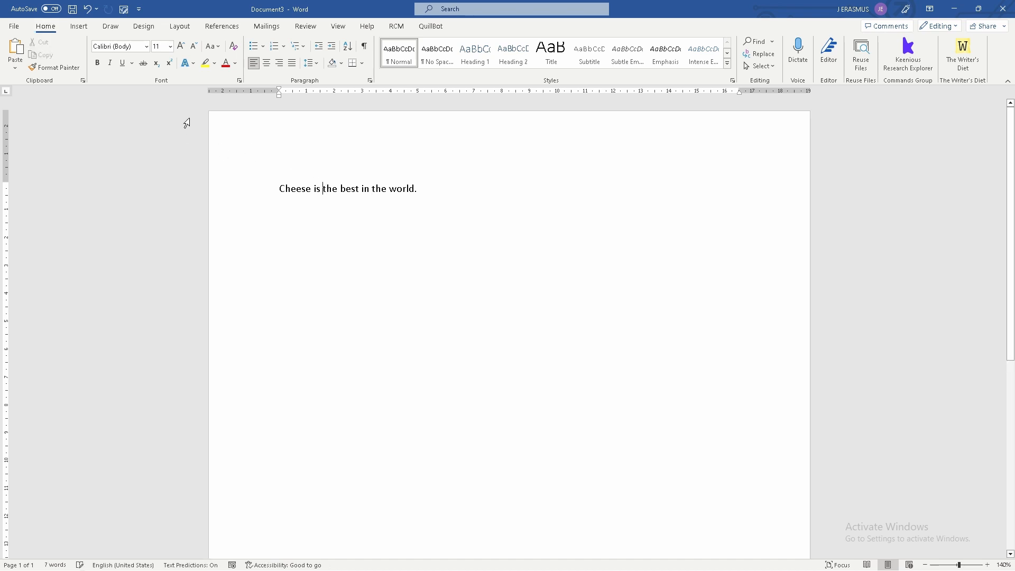
click(20, 47)
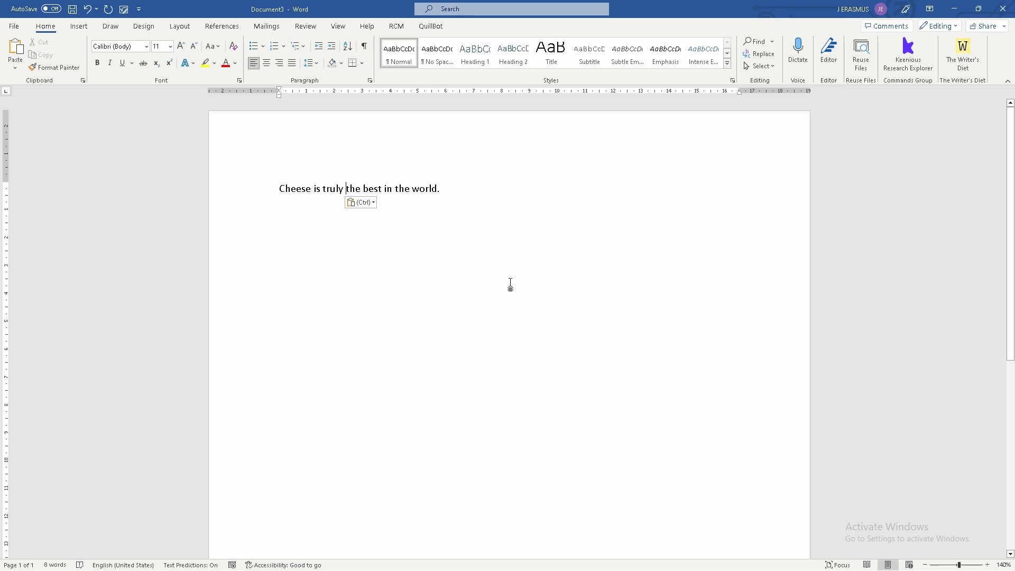
click(510, 284)
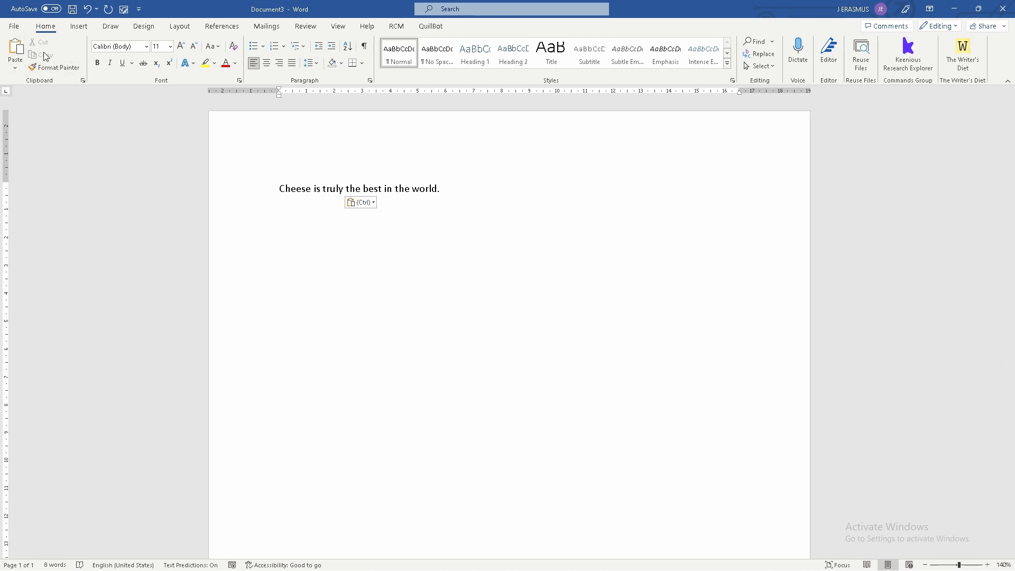
- Switch to the PDF and read Activities 1.1 to 1.4 on page 4
key(alt+Tab)
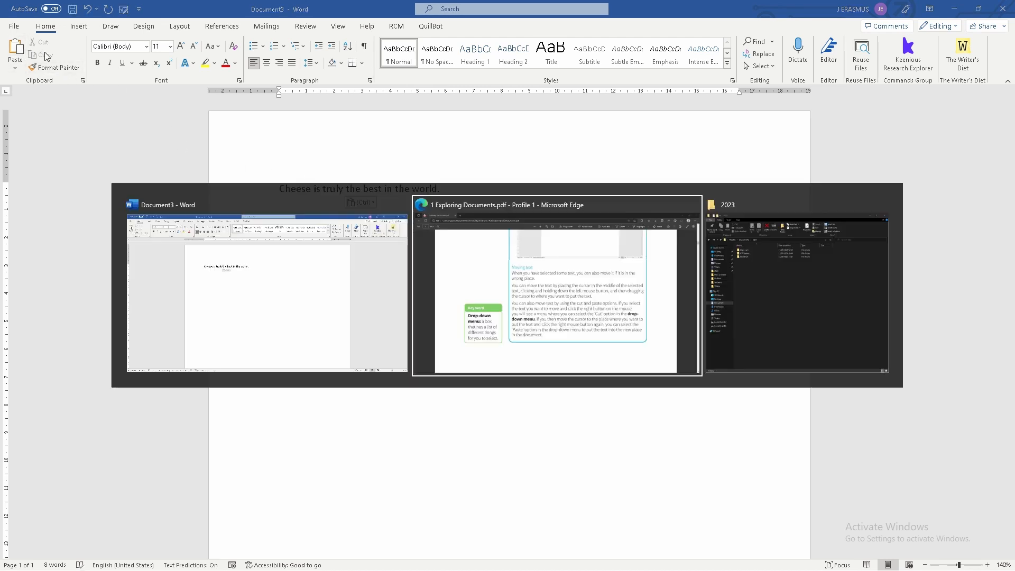
scroll(502, 333, down, 5)
scroll(503, 335, down, 5)
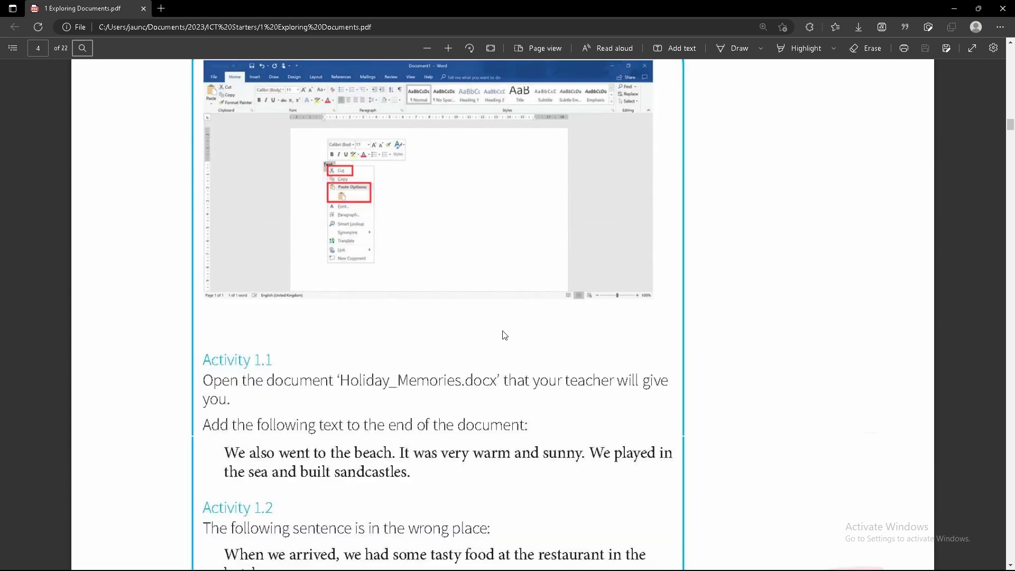
scroll(328, 370, down, 5)
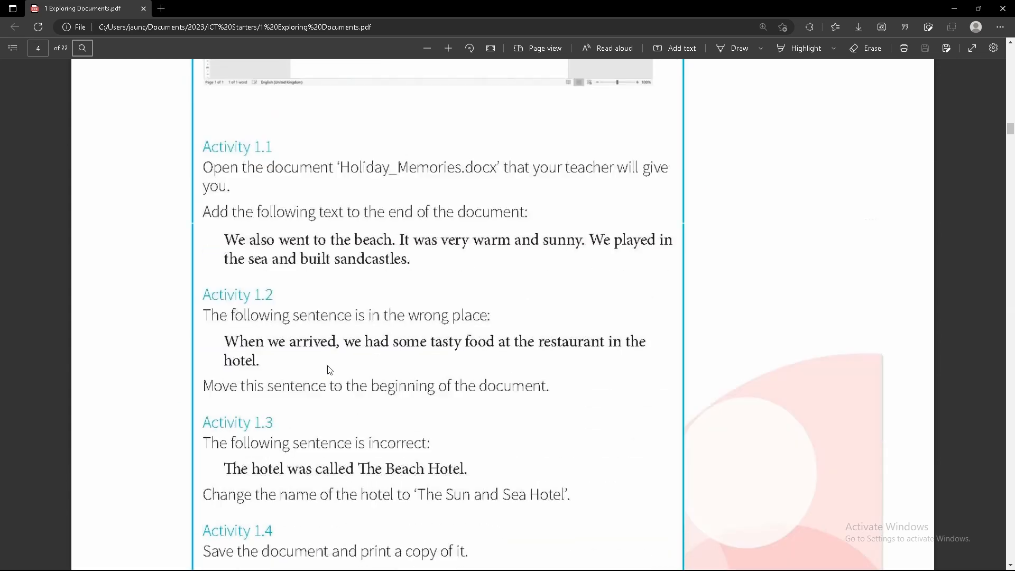
- Go back to Activity 1.1 in the PDF and read which document it asks for
scroll(329, 368, up, 2)
scroll(329, 369, up, 3)
scroll(329, 369, down, 2)
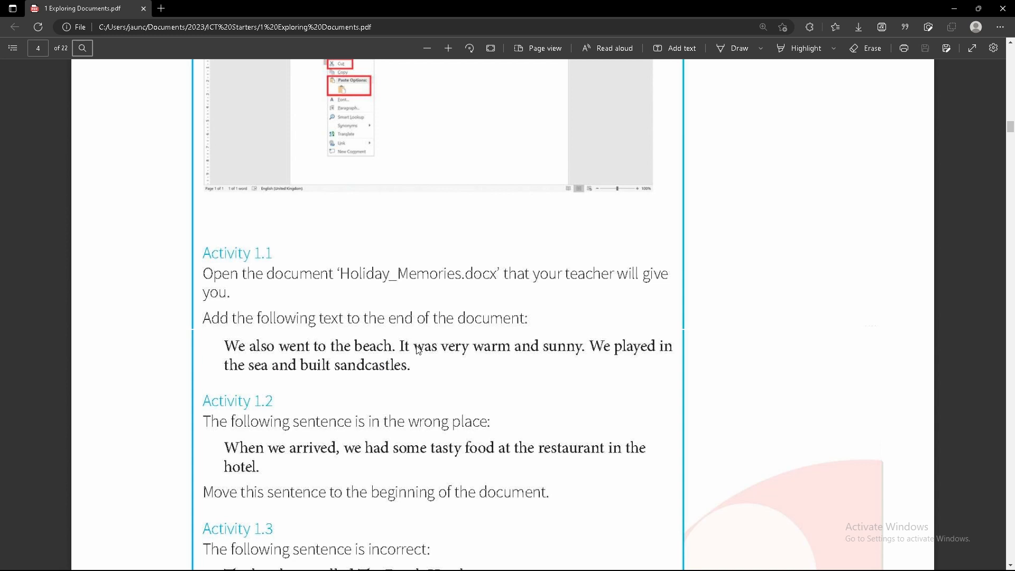
scroll(418, 350, up, 3)
scroll(418, 350, down, 2)
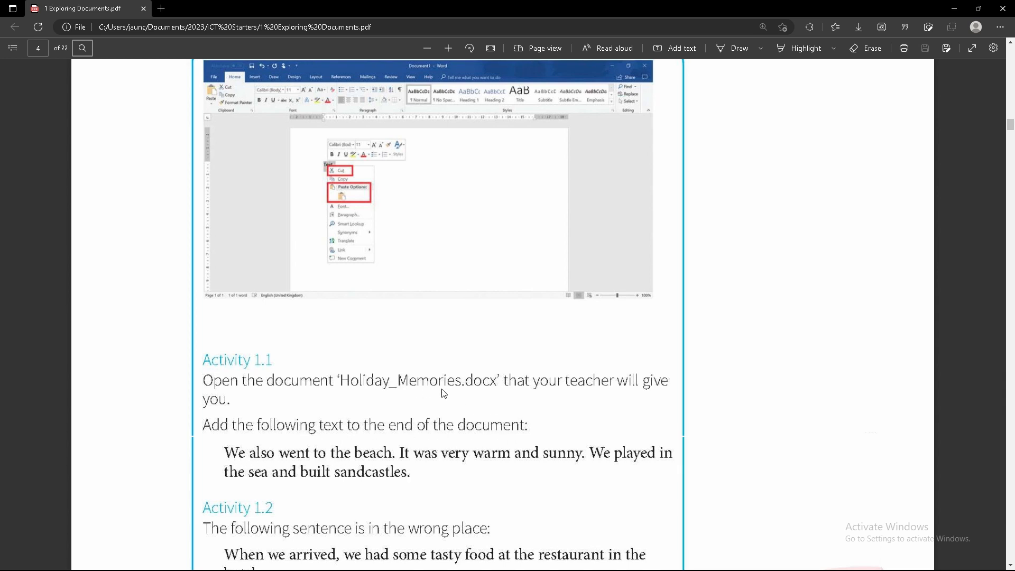
- Switch to File Explorer and select the ICT Starters folder inside the 2023 folder
key(alt+Tab)
key(Tab)
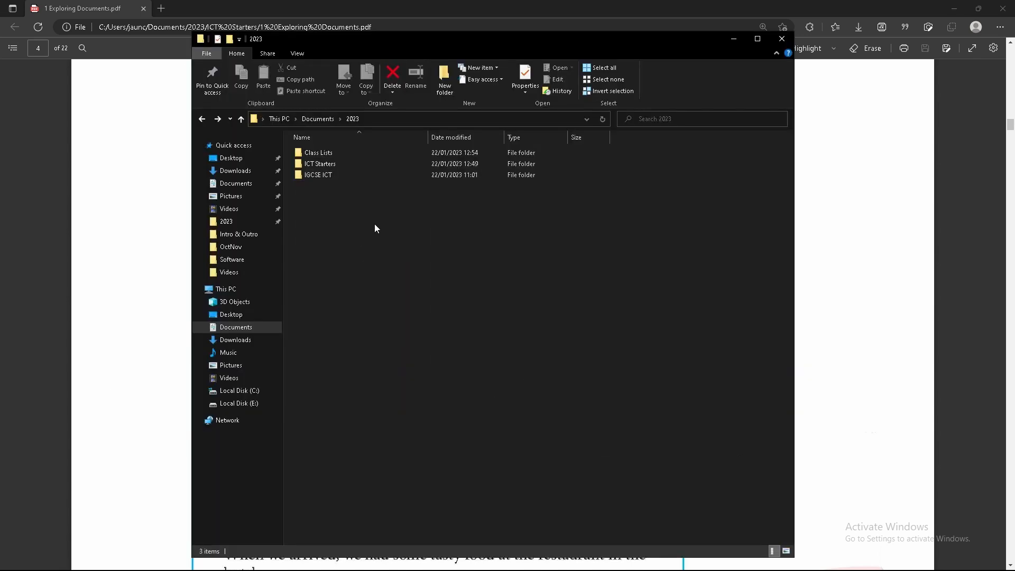
key(alt+Tab)
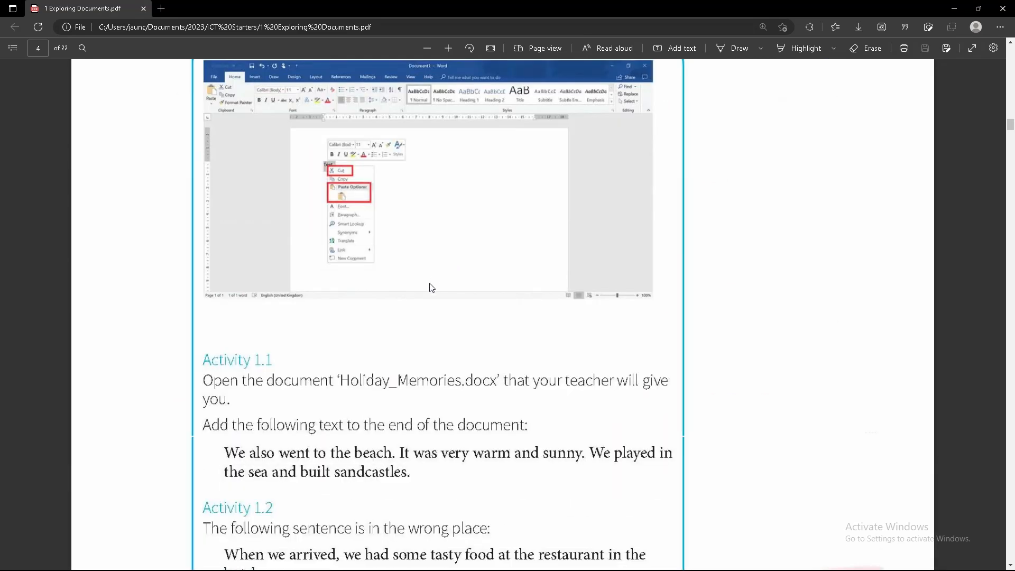
key(alt+Tab)
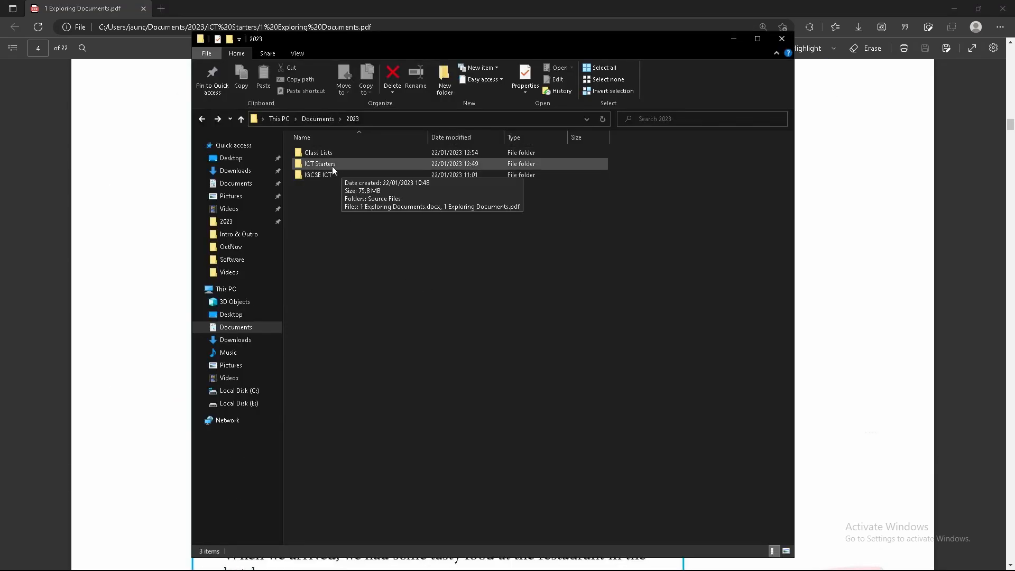
click(309, 164)
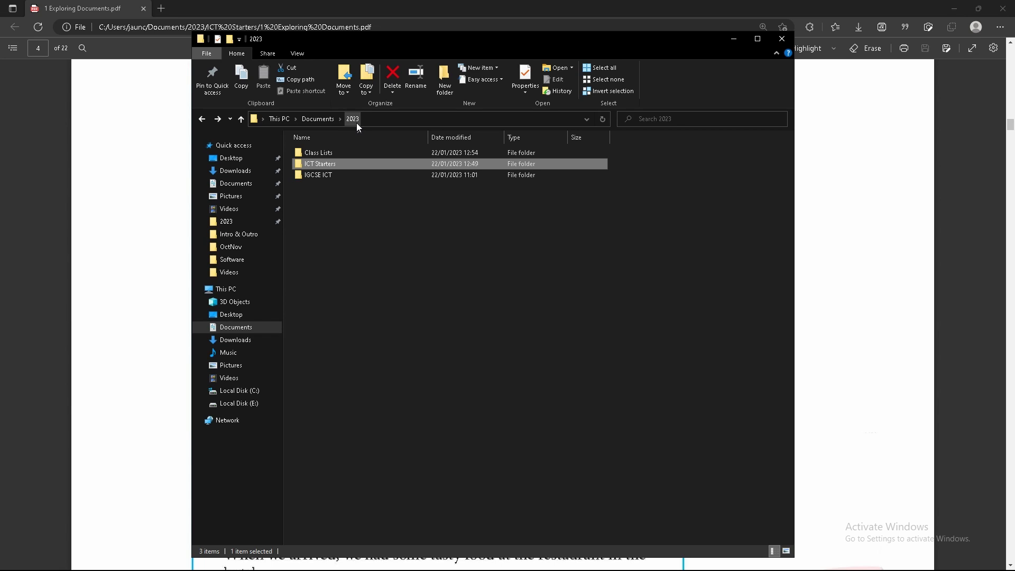
- Create a trial folder inside the 2023 folder, abandon its custom name and delete the folder
right_click(396, 274)
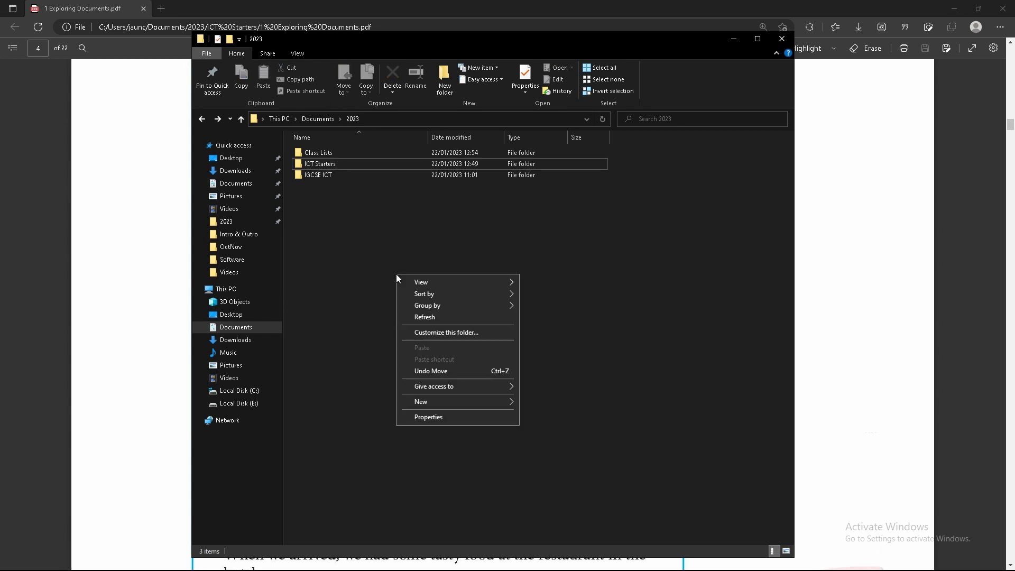
mouse_move(493, 401)
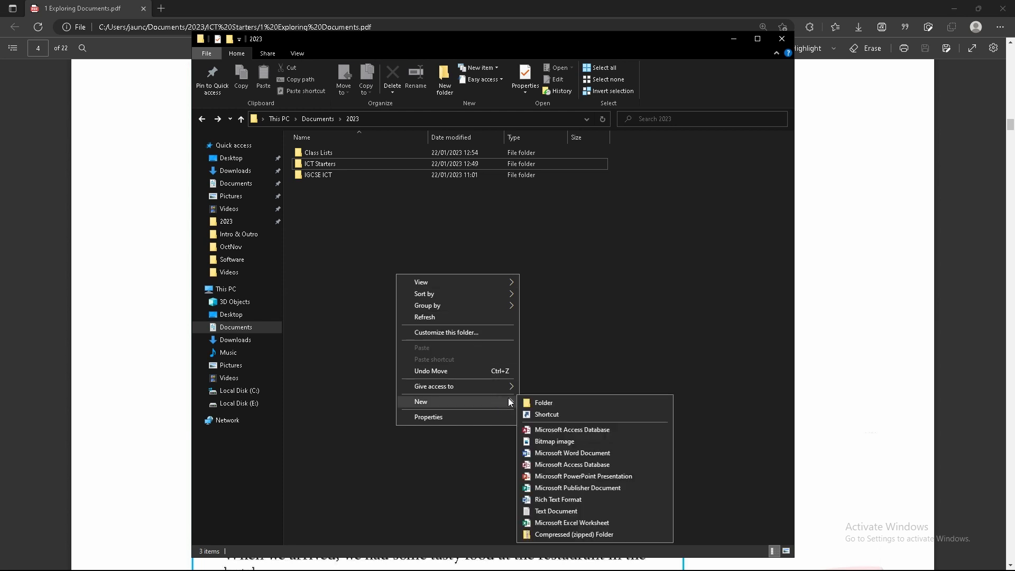
click(546, 403)
text(Rename wh)
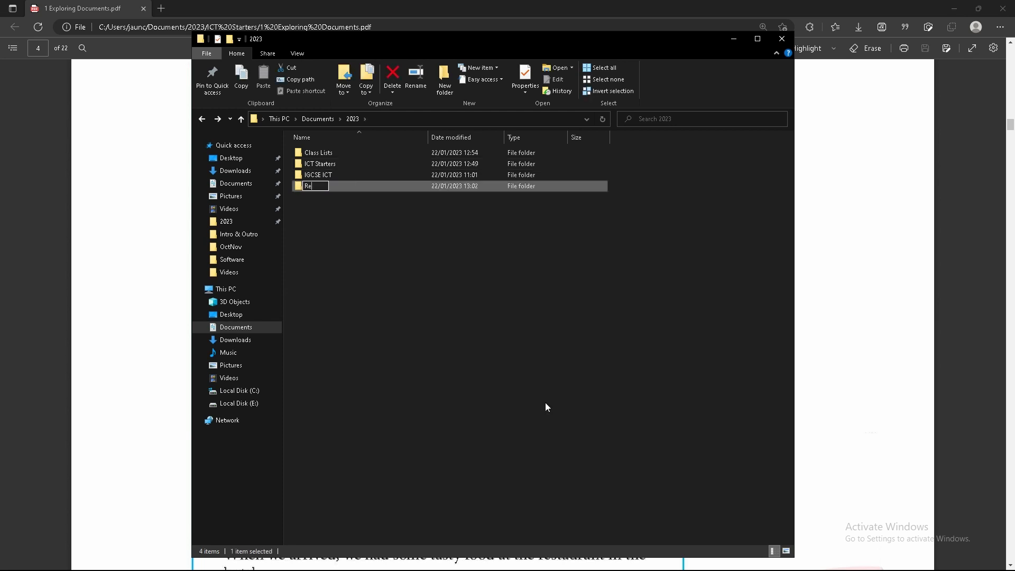
text(er you wan)
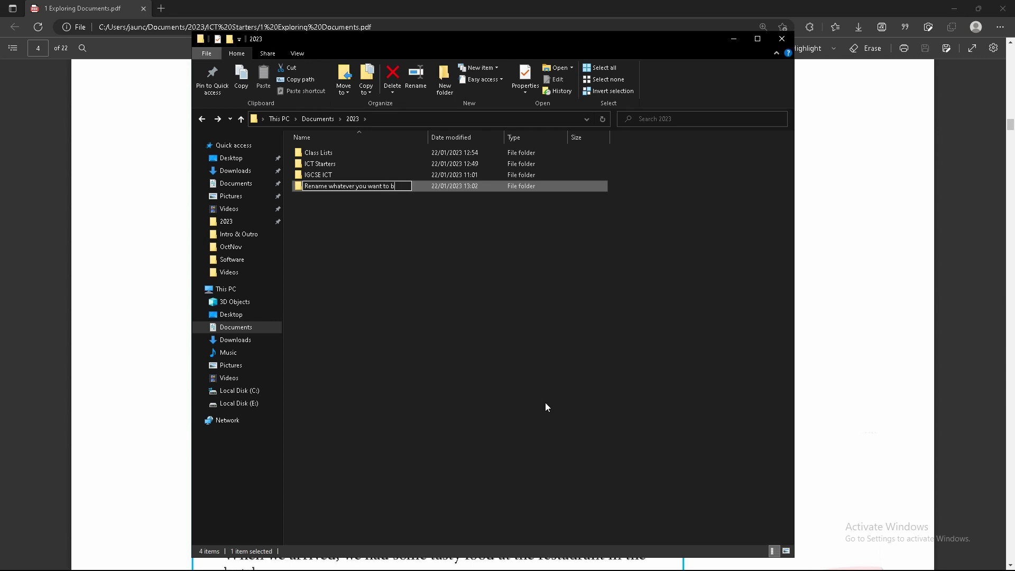
text(t to b)
key(BackSpace)
key(BackSpace)
key(BackSpace)
key(BackSpace)
key(BackSpace)
key(BackSpace)
key(BackSpace)
key(BackSpace)
key(BackSpace)
key(BackSpace)
key(BackSpace)
key(BackSpace)
key(BackSpace)
key(BackSpace)
key(BackSpace)
key(BackSpace)
key(BackSpace)
key(BackSpace)
key(BackSpace)
key(BackSpace)
key(Escape)
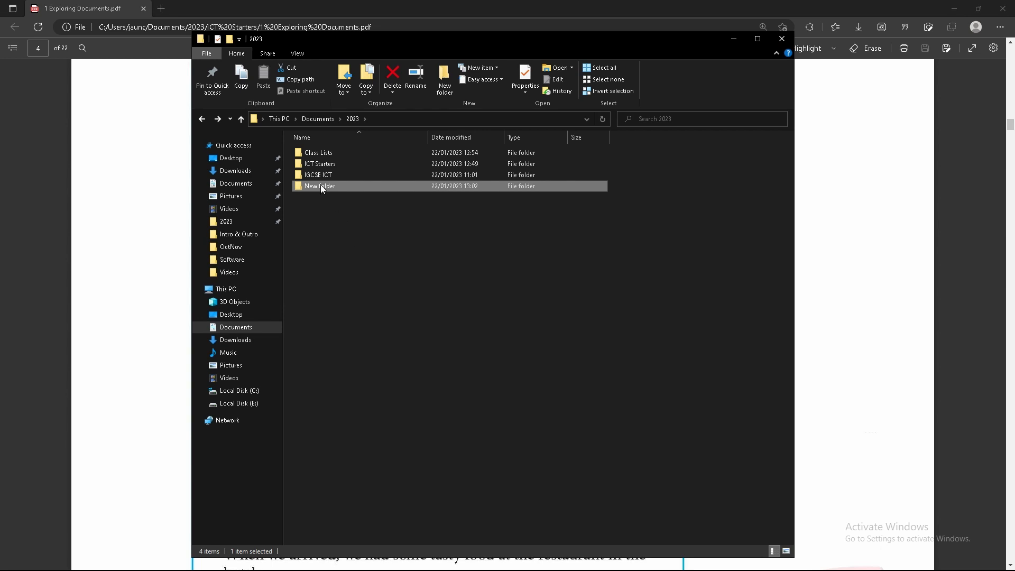
key(Delete)
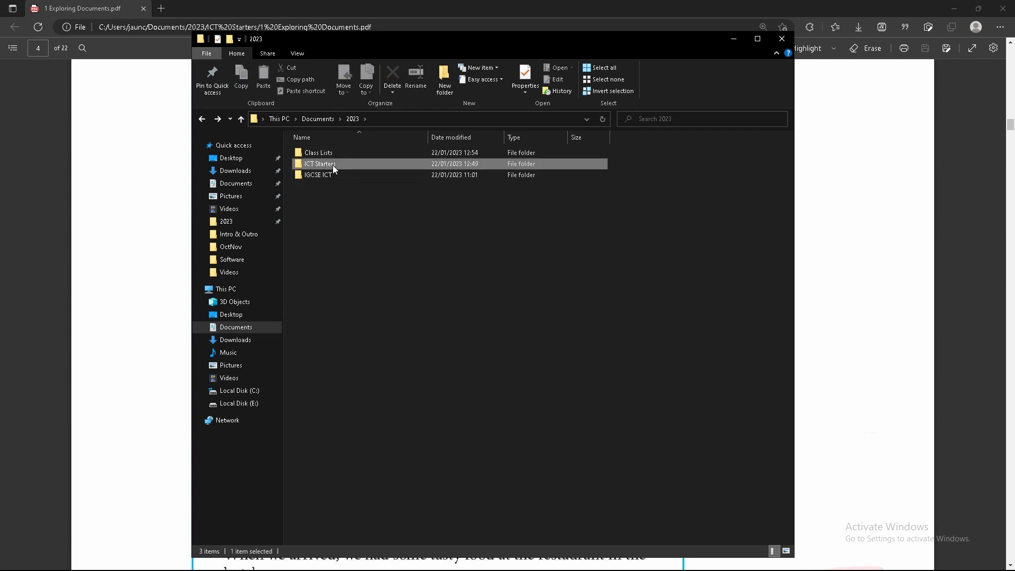
- Browse from ICT Starters through Source Files, Next steps and Cambridge_ICT_Starters_Next_Steps_1_Source_files to the Exploring Documents Source files folder
double_click(332, 165)
double_click(345, 152)
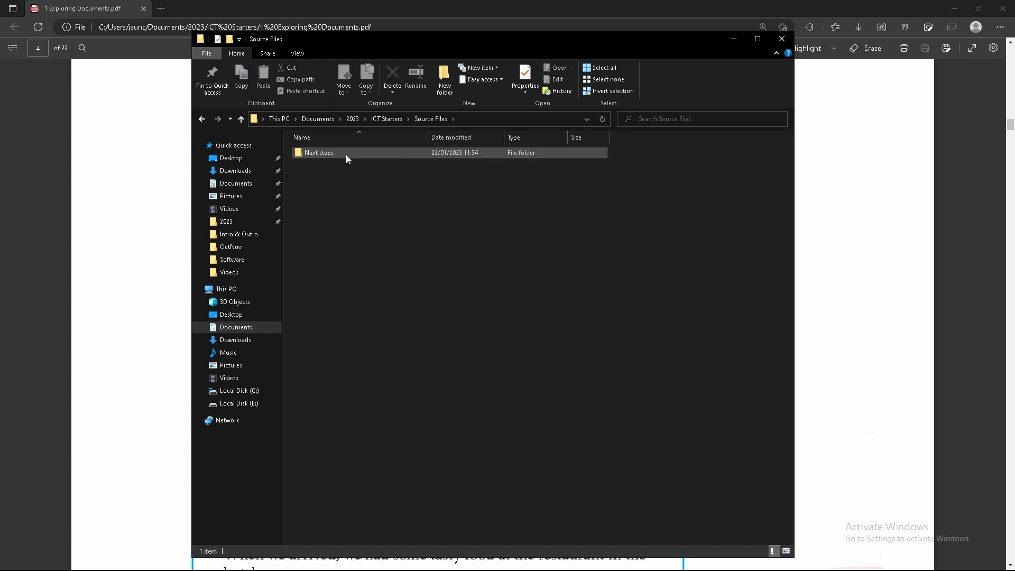
double_click(346, 153)
double_click(349, 154)
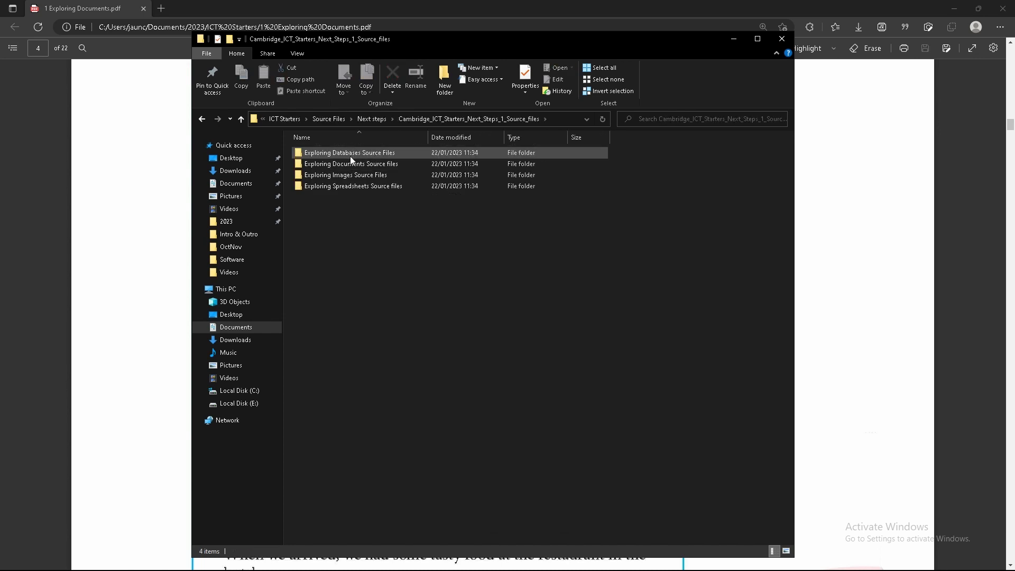
double_click(348, 153)
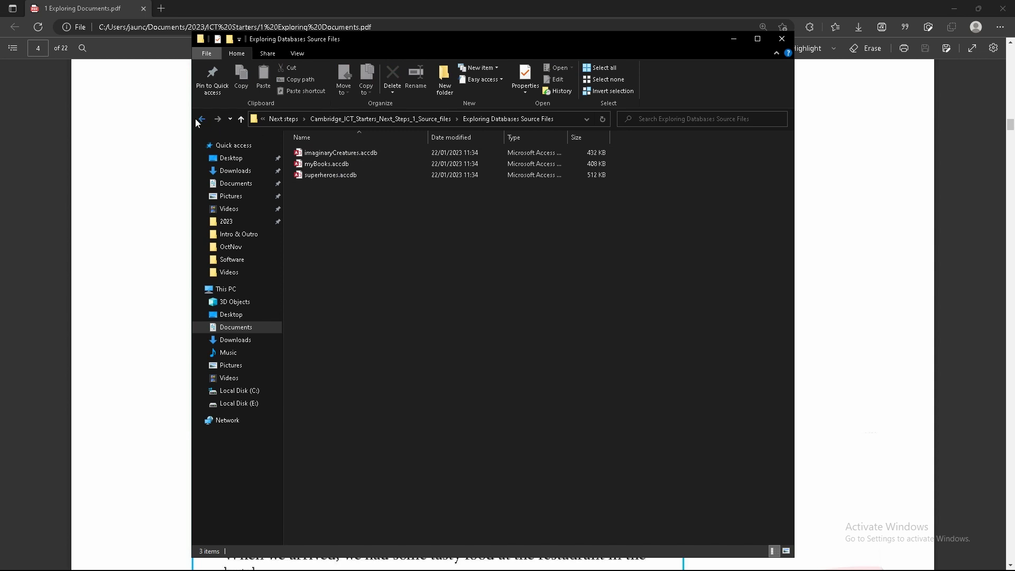
click(197, 121)
double_click(338, 165)
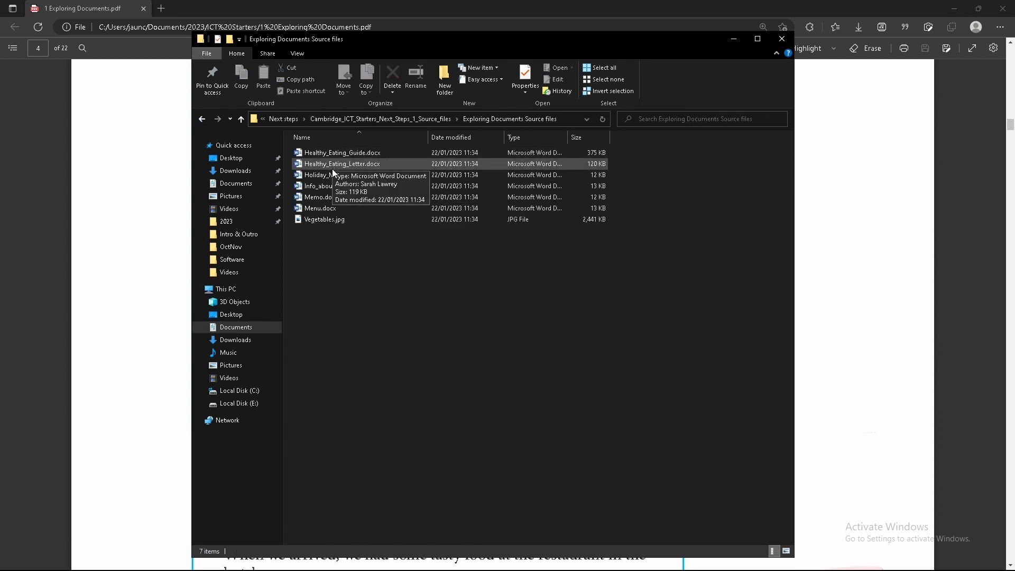
- Check the required file name in the PDF and copy Holiday_Memories.docx from the source files folder
key(alt+Tab)
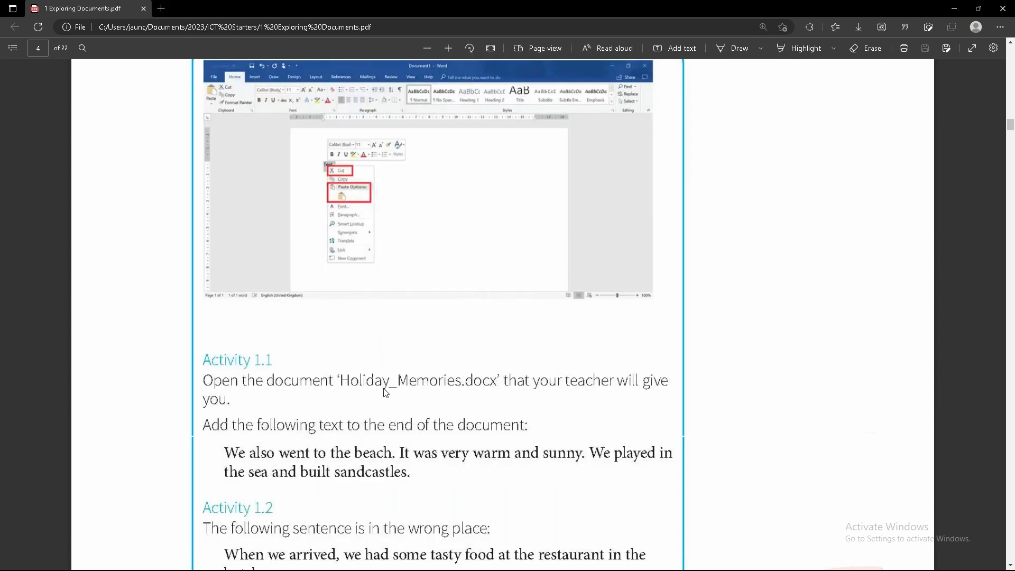
key(alt+Tab)
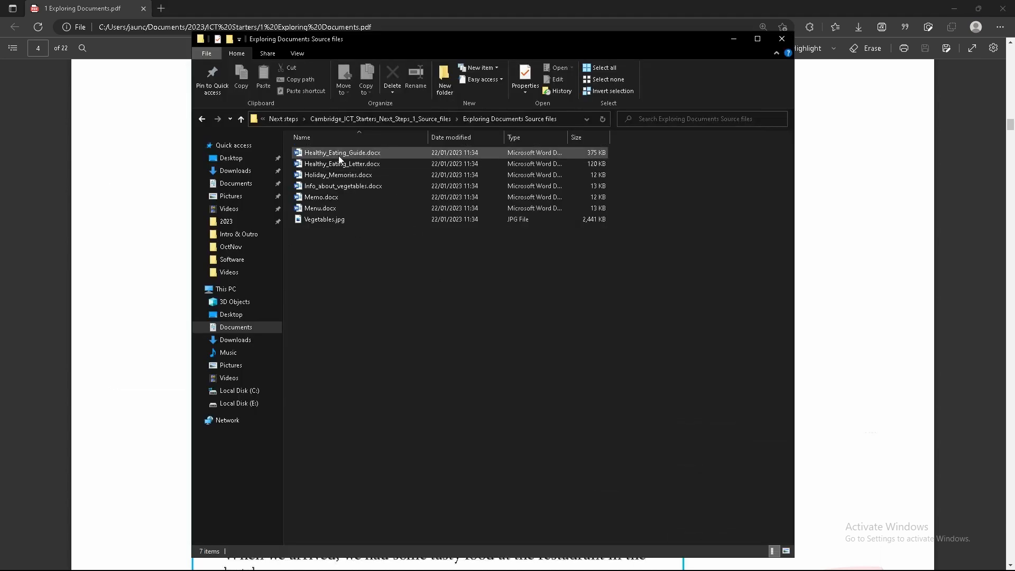
click(336, 181)
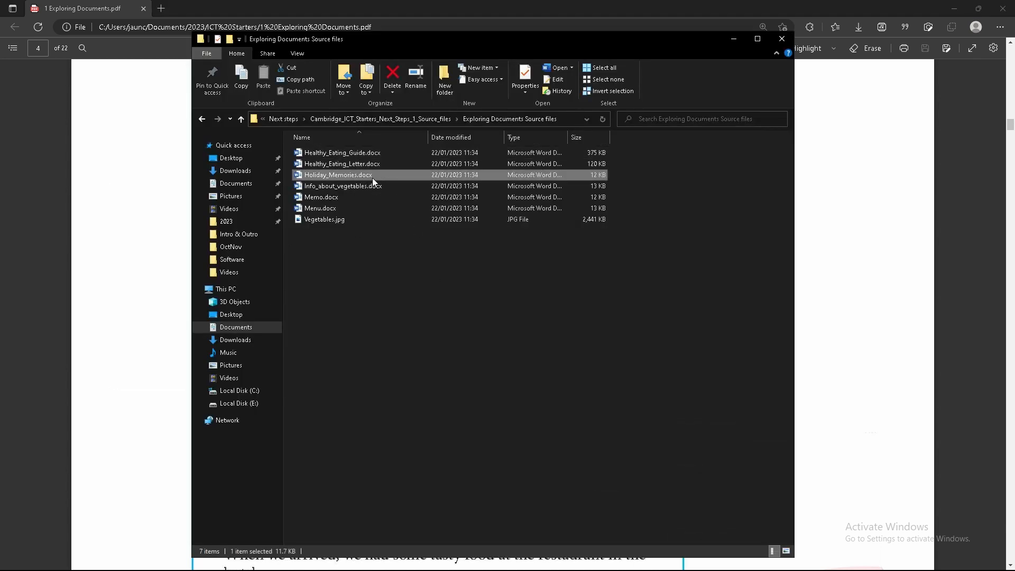
right_click(331, 179)
click(381, 334)
- Return to the 2023 folder, create a new folder named Skill 1 there and open it
click(202, 119)
click(202, 119)
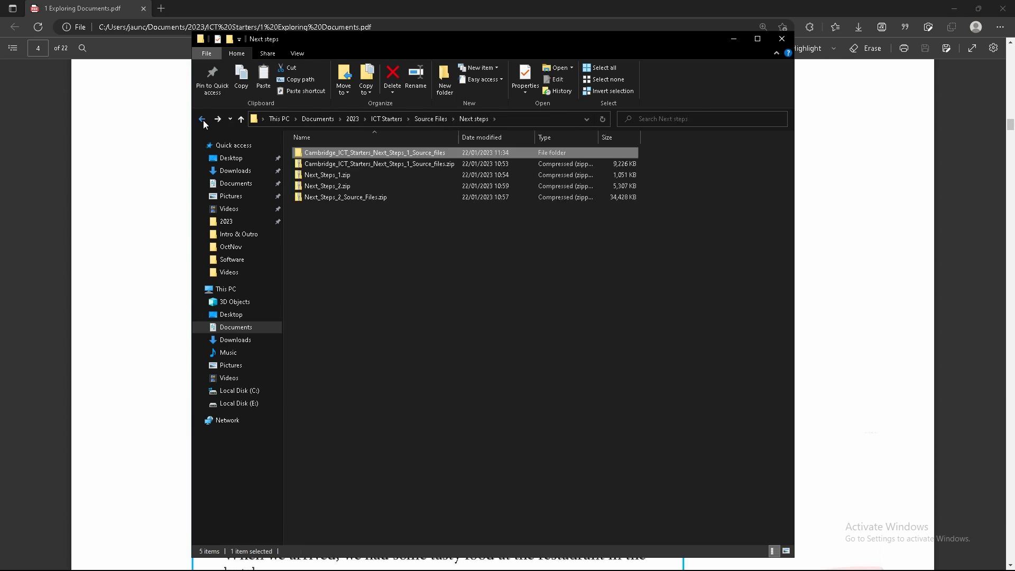
click(201, 118)
click(202, 119)
click(397, 265)
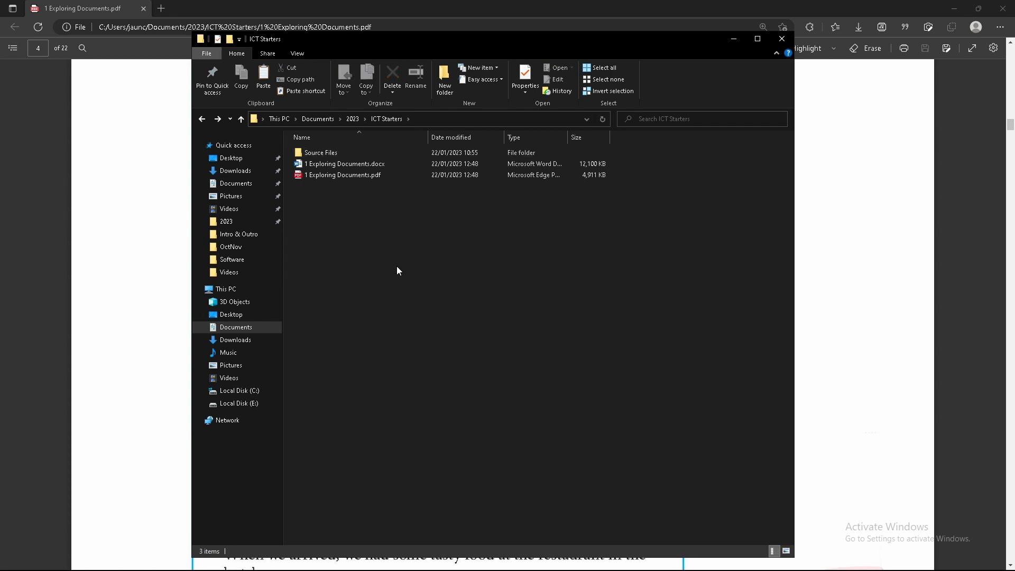
click(202, 119)
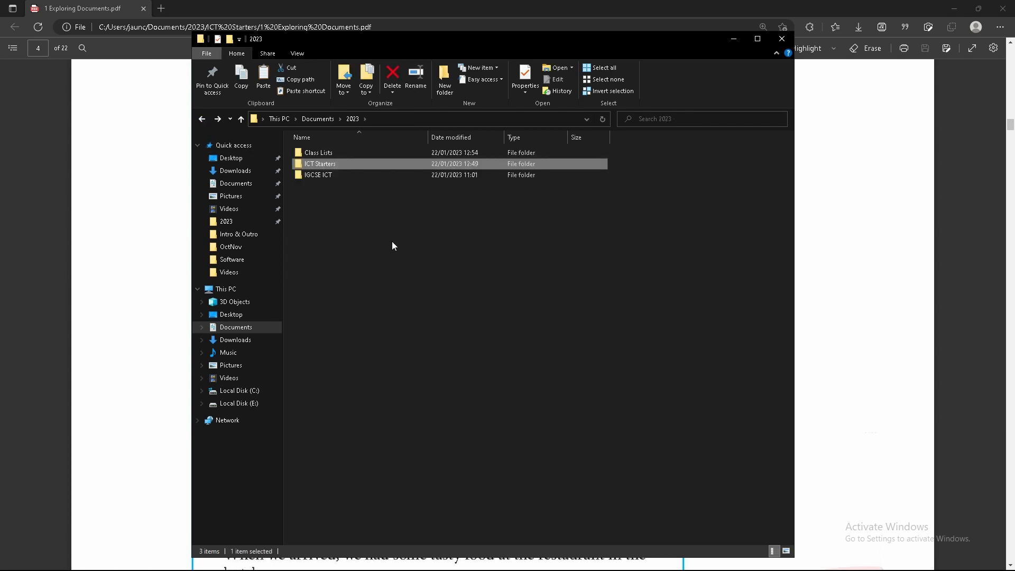
key(ctrl+shift+n)
text(Acti)
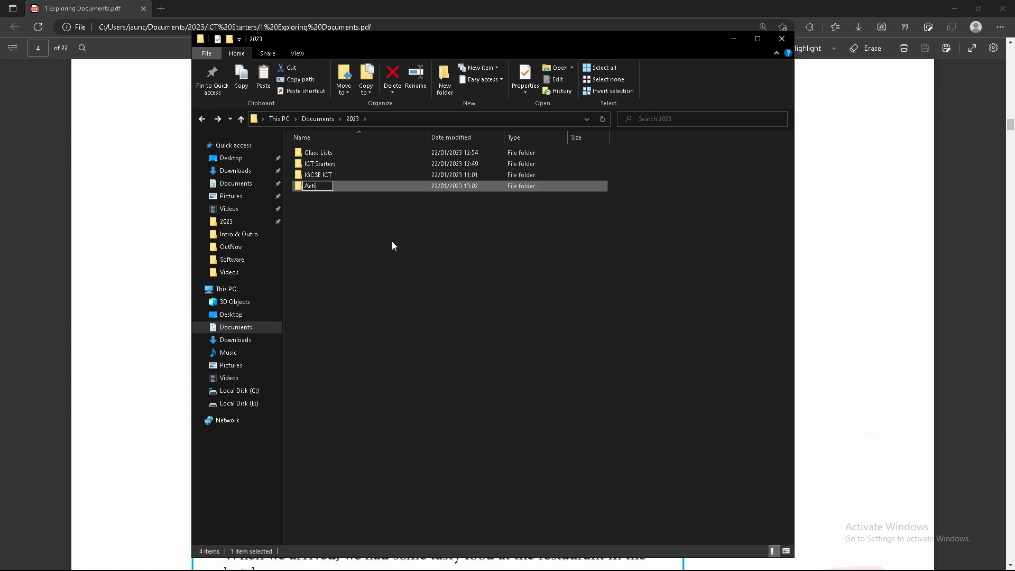
text(vity 1.)
key(BackSpace)
key(BackSpace)
key(BackSpace)
key(BackSpace)
key(BackSpace)
key(BackSpace)
key(BackSpace)
key(BackSpace)
key(BackSpace)
key(BackSpace)
key(BackSpace)
text(Skill 1)
key(Return)
key(Return)
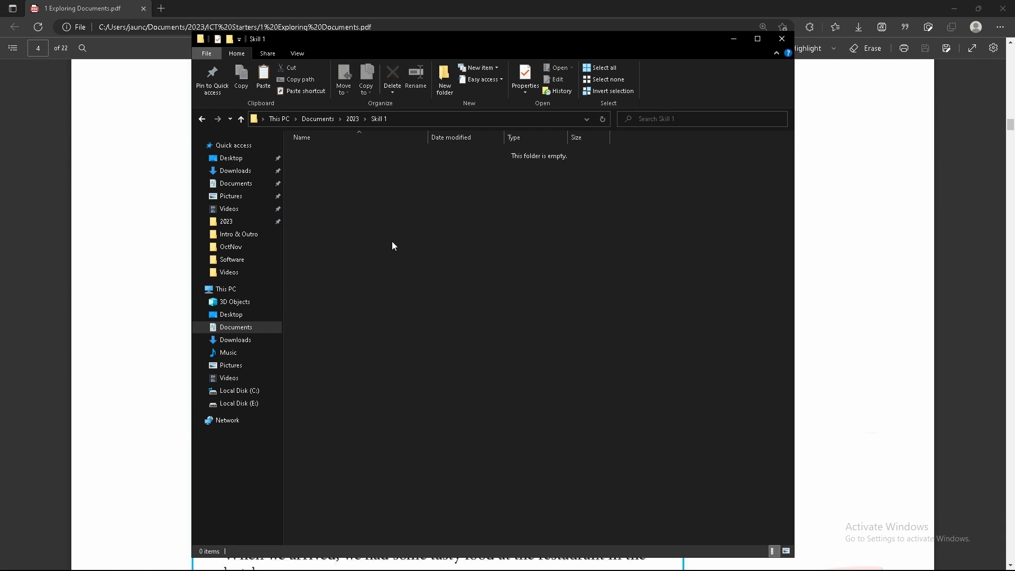
- Paste Holiday_Memories.docx into the Skill 1 folder, open it in Word and dismiss the Viewing notice
key(ctrl+v)
click(310, 173)
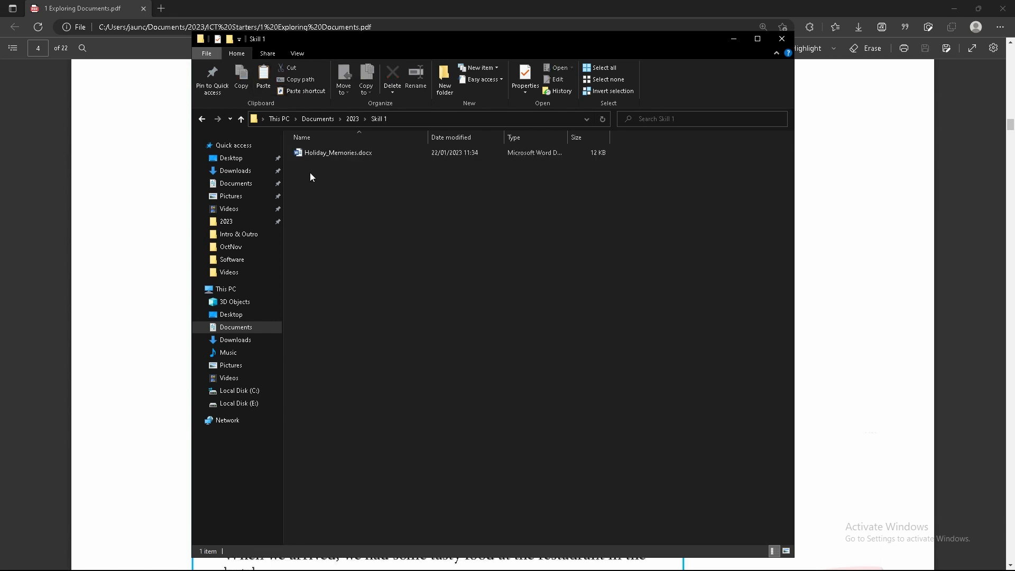
double_click(312, 153)
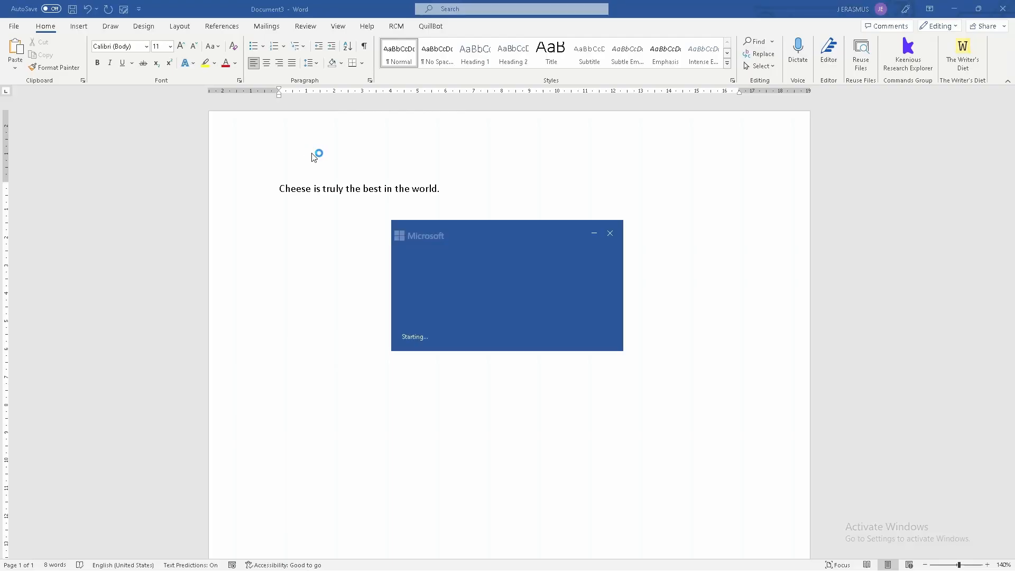
click(987, 102)
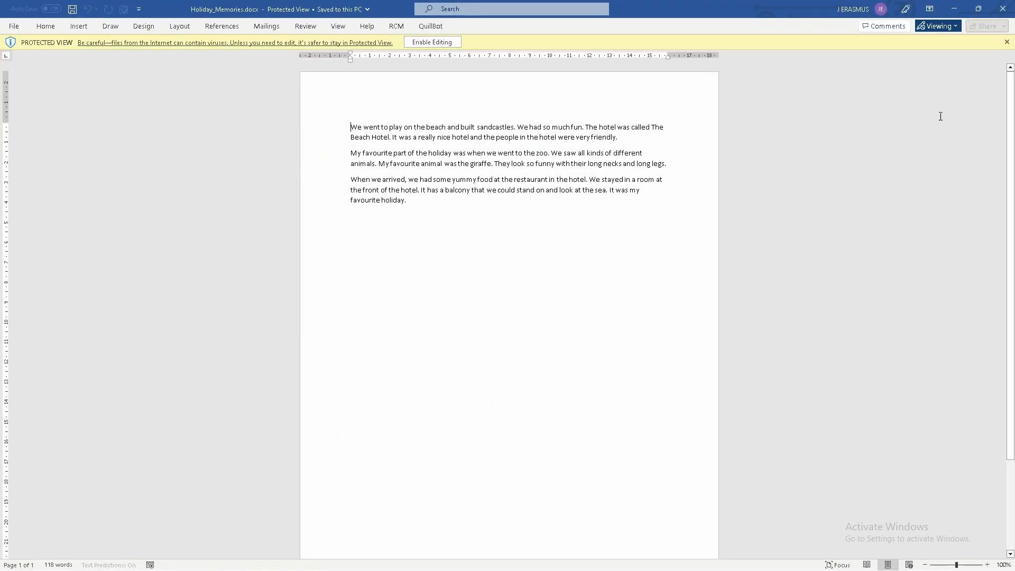
- Dismiss the Protected View warning and try to change the document's Viewing mode
click(1007, 43)
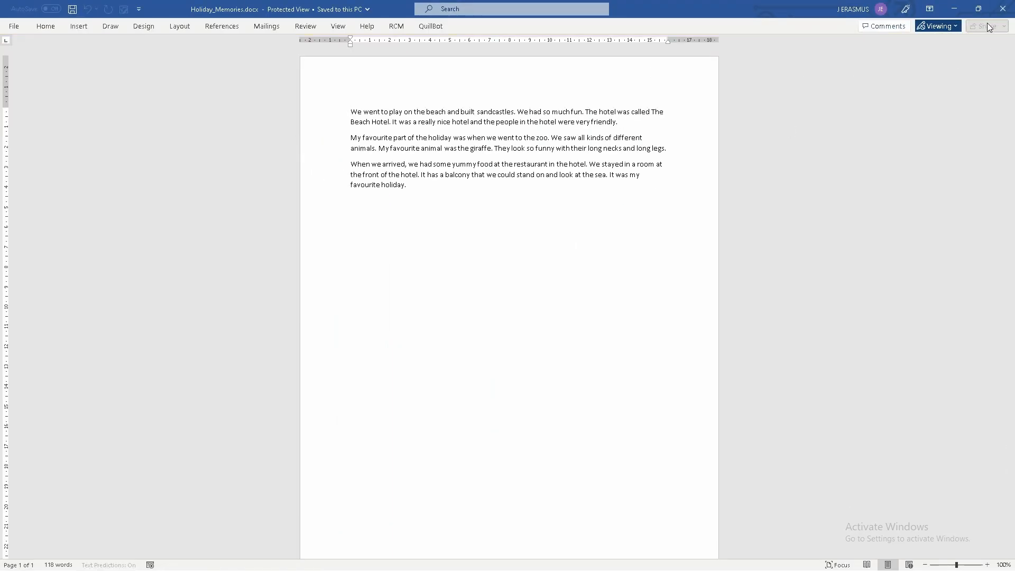
click(956, 27)
click(933, 100)
click(938, 26)
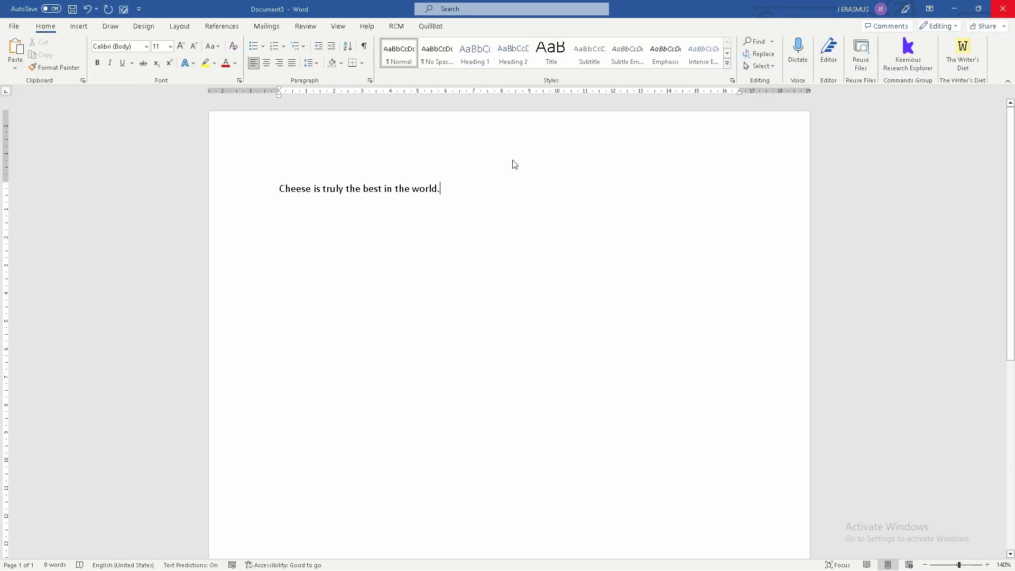
- Reopen Holiday_Memories.docx from the Skill 1 folder, dismiss the Viewing notice and enable editing
key(alt+Tab)
double_click(326, 153)
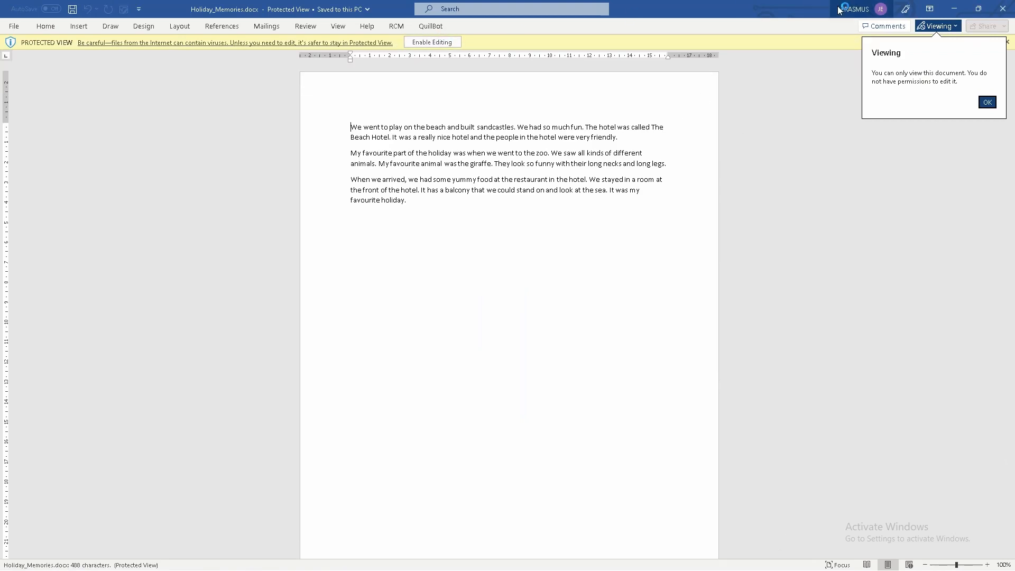
click(987, 102)
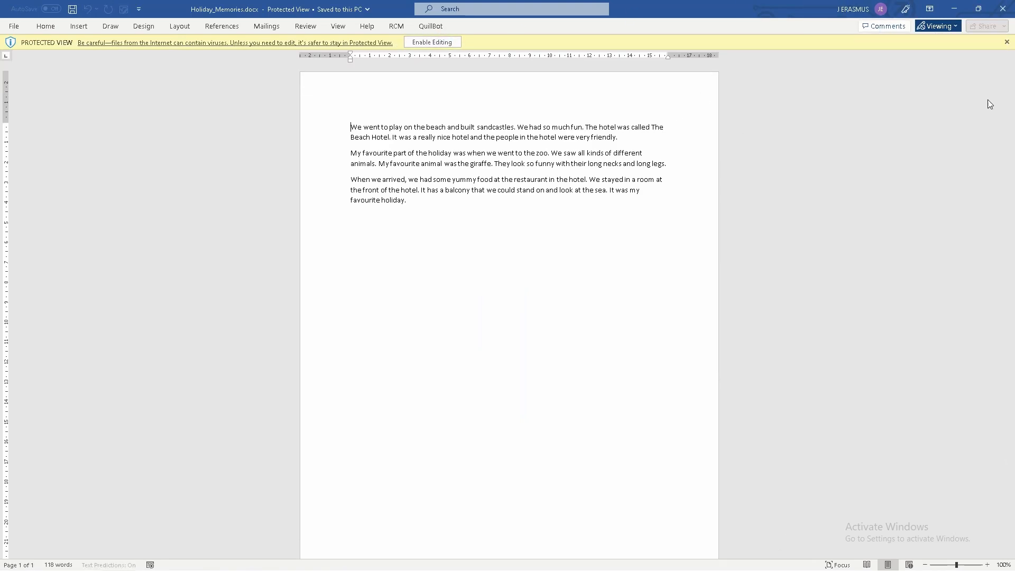
click(431, 42)
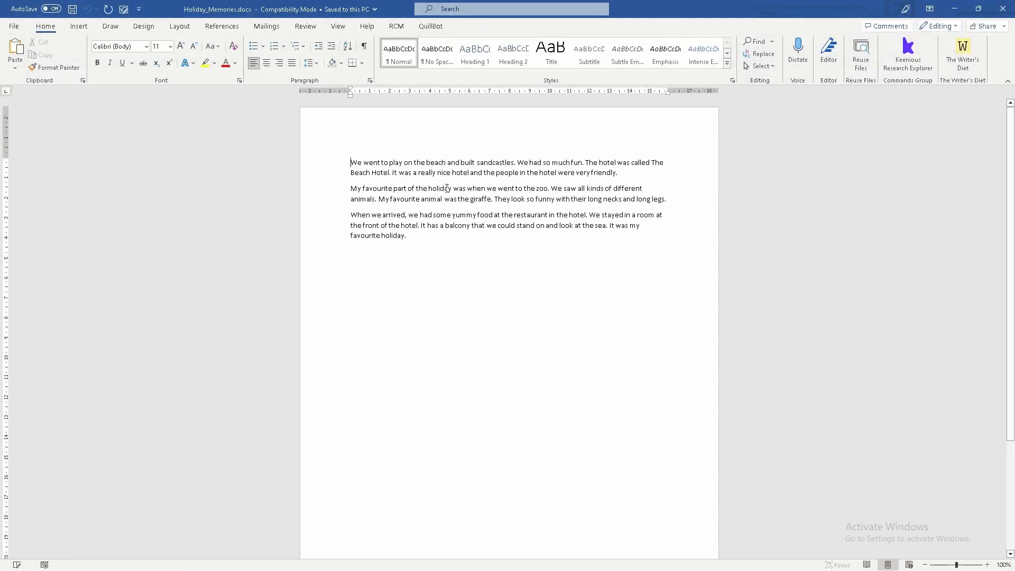
ctrl+scroll(512, 214, up, 6)
ctrl+scroll(511, 214, up, 6)
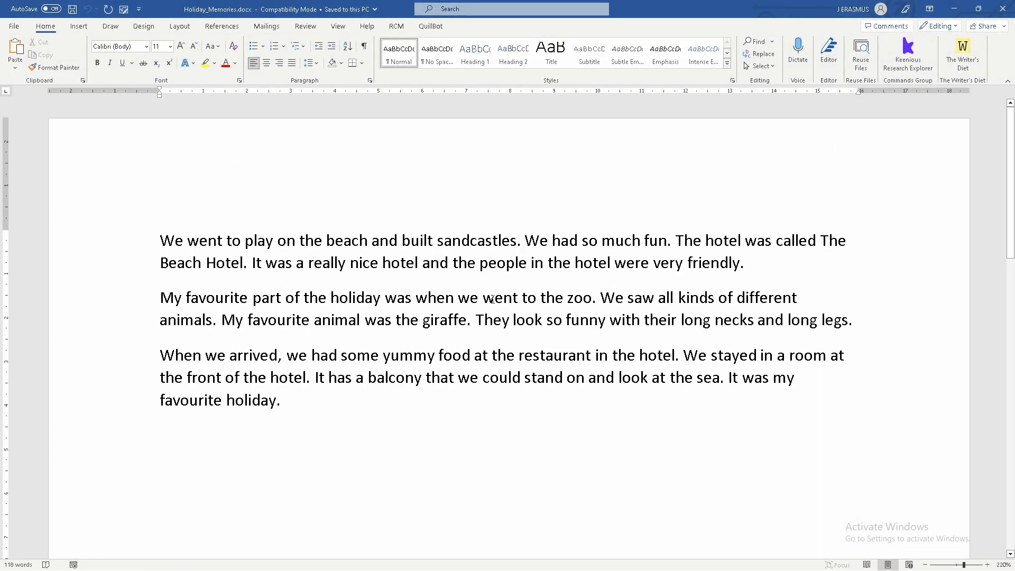
- Switch to the PDF and read the text that Activity 1.1 adds to the end of the document
key(alt+Tab)
key(alt+Tab)
key(alt+Tab)
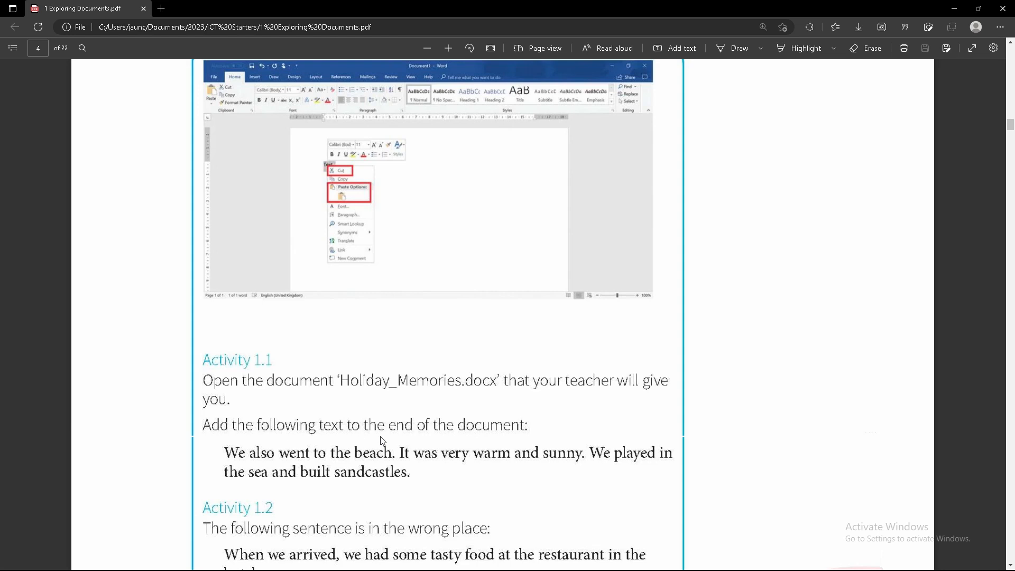
scroll(421, 438, down, 2)
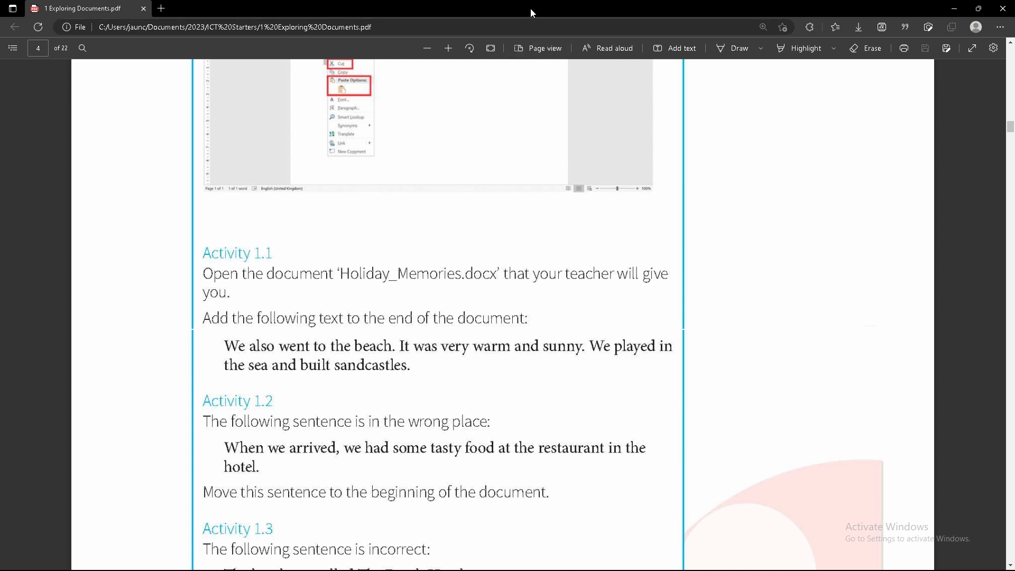
- Arrange the Exploring Documents PDF and Holiday_Memories.docx side by side, with the PDF's activity text fully in view
drag(531, 7, 2, 178)
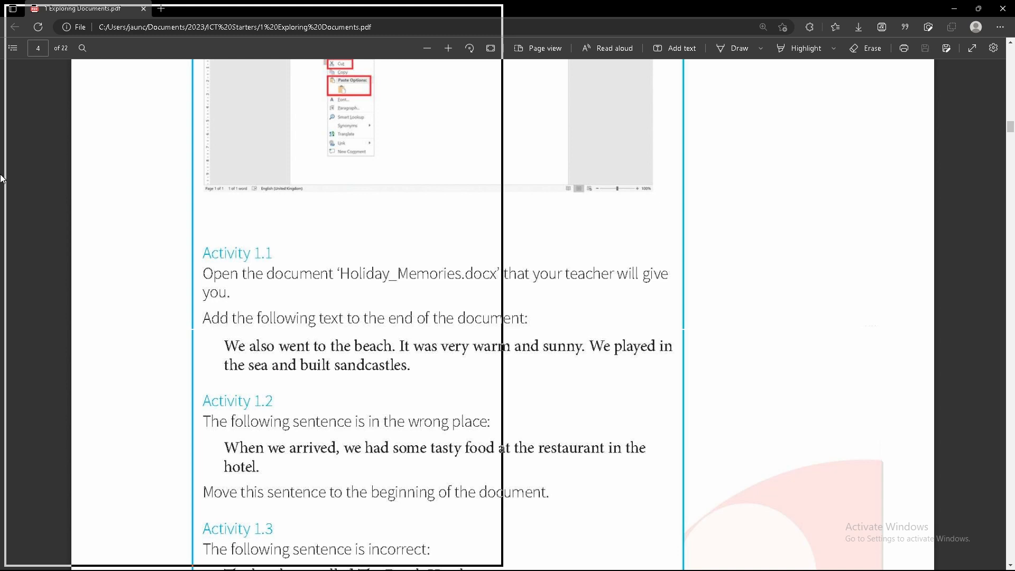
drag(2, 179, 2, 178)
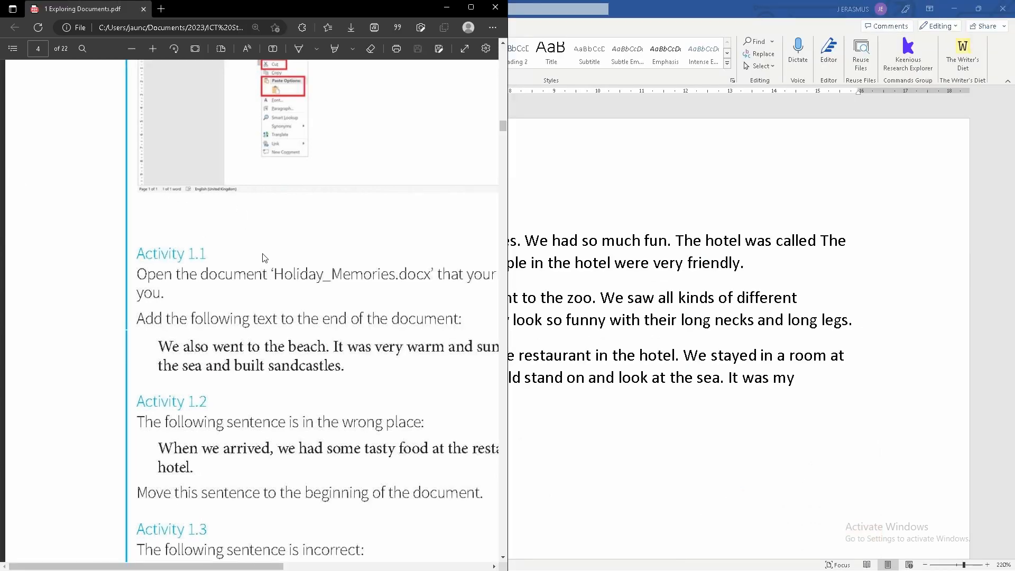
drag(234, 565, 308, 566)
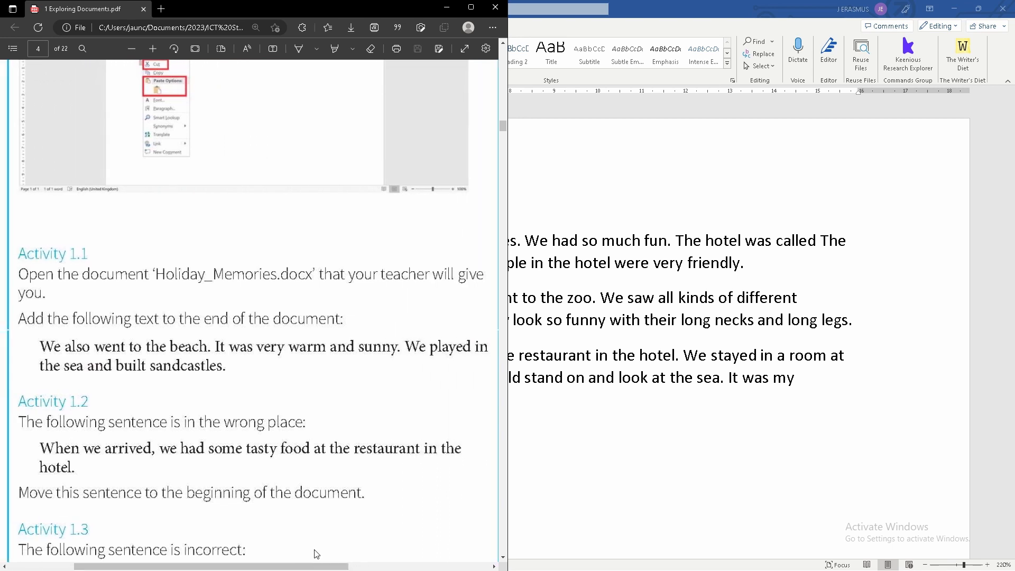
drag(655, 10, 1011, 205)
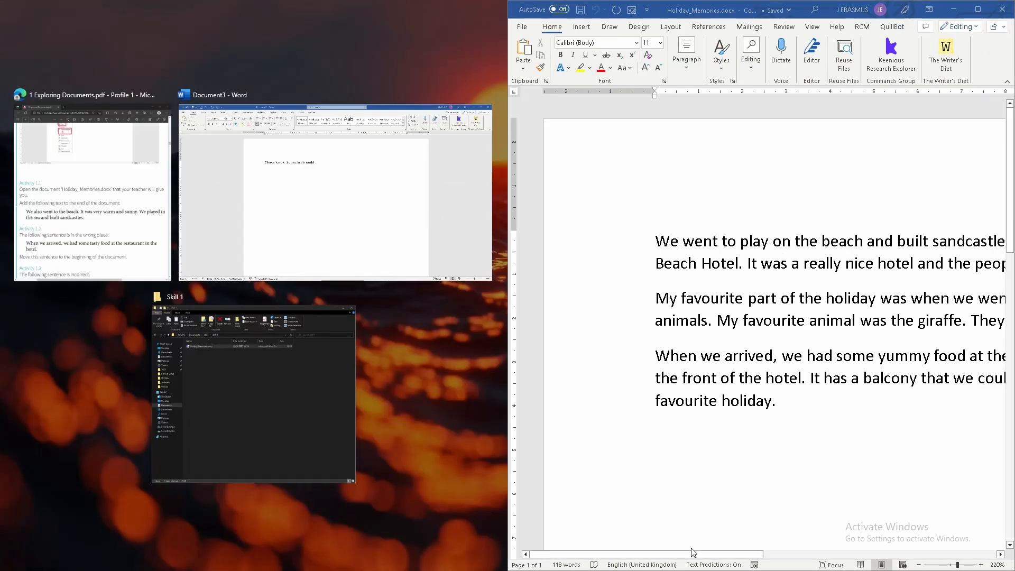
- Zoom Holiday_Memories.docx to 150% and align the page so its full text lines fit beside the PDF
drag(692, 553, 737, 554)
scroll(751, 433, down, 3)
scroll(751, 433, down, 5)
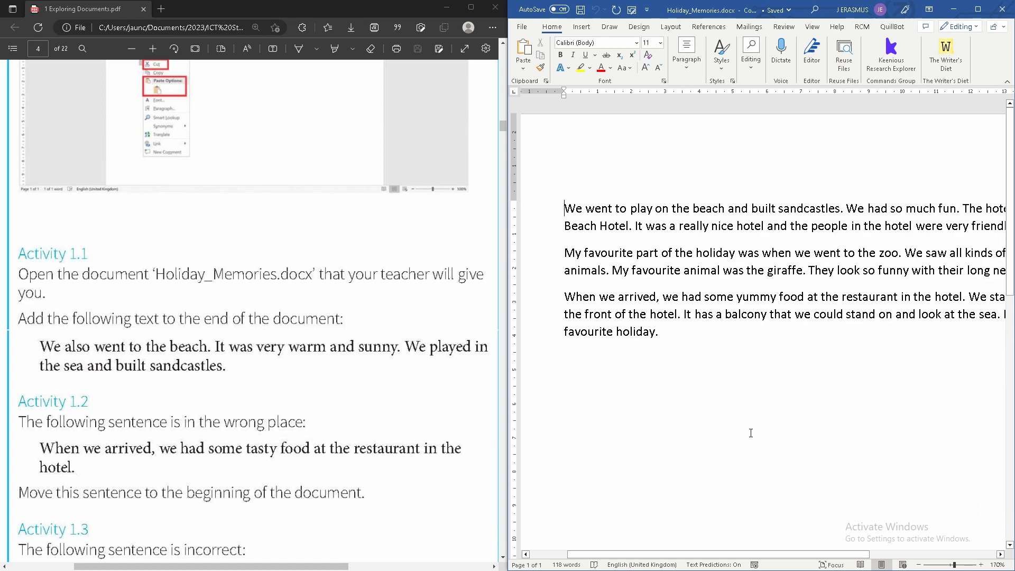
scroll(757, 411, up, 1)
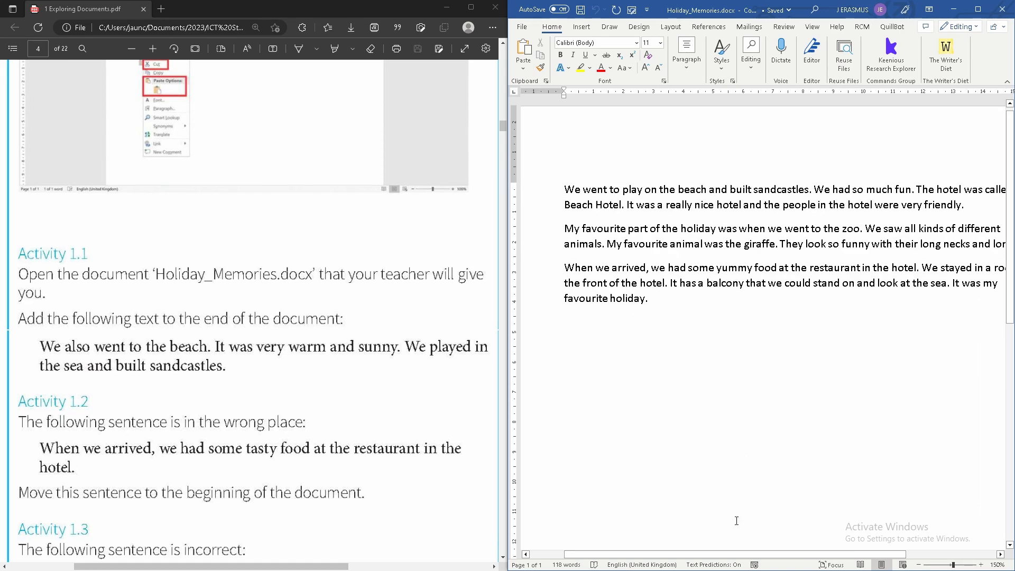
drag(737, 553, 761, 553)
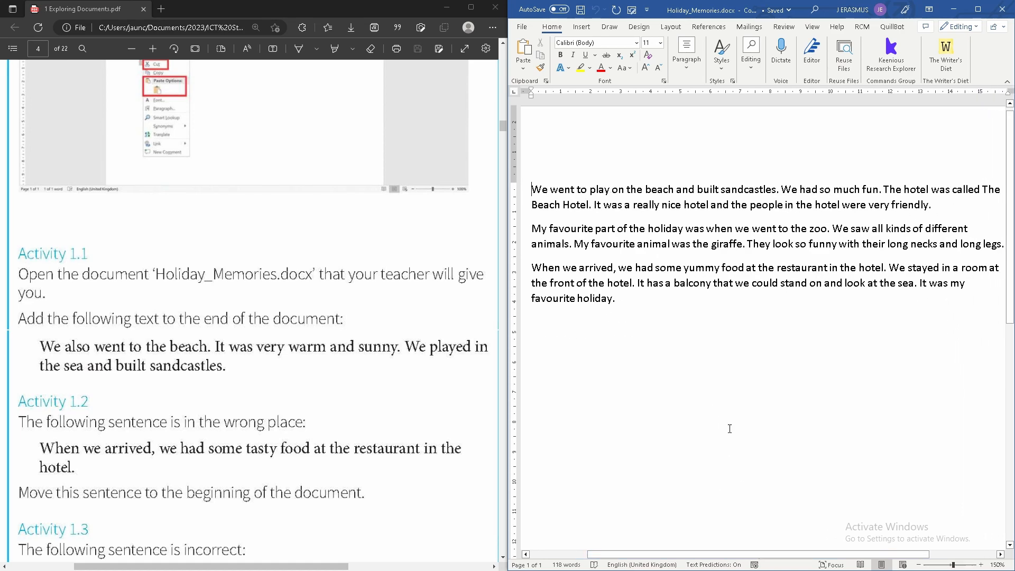
scroll(698, 305, up, 3)
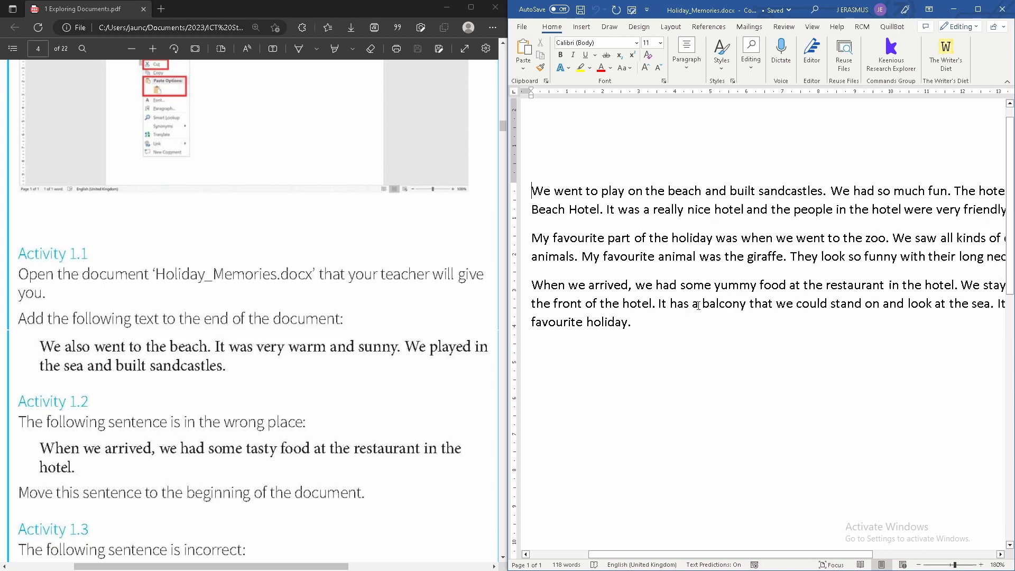
scroll(698, 305, down, 5)
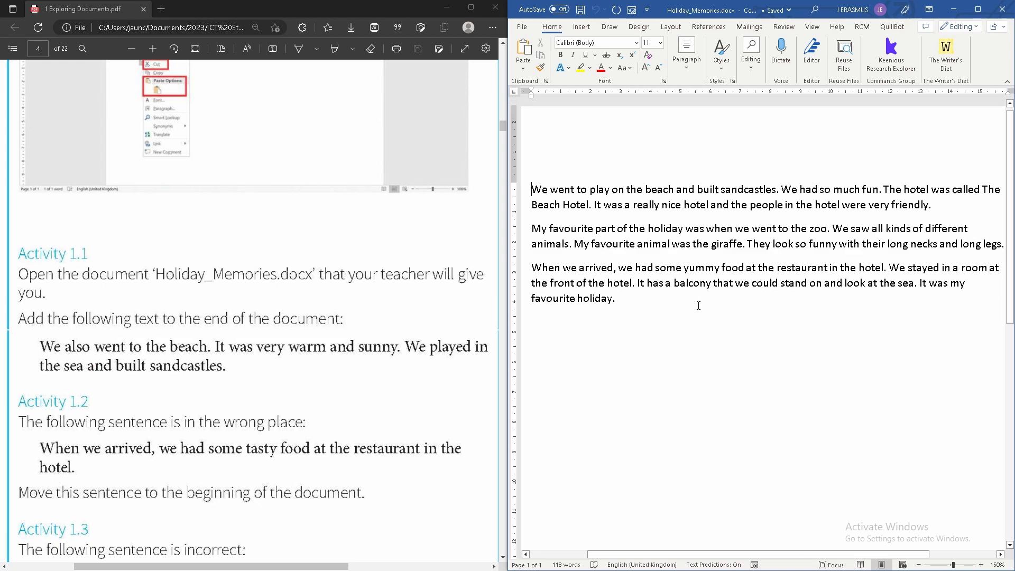
scroll(698, 305, up, 12)
scroll(698, 305, down, 9)
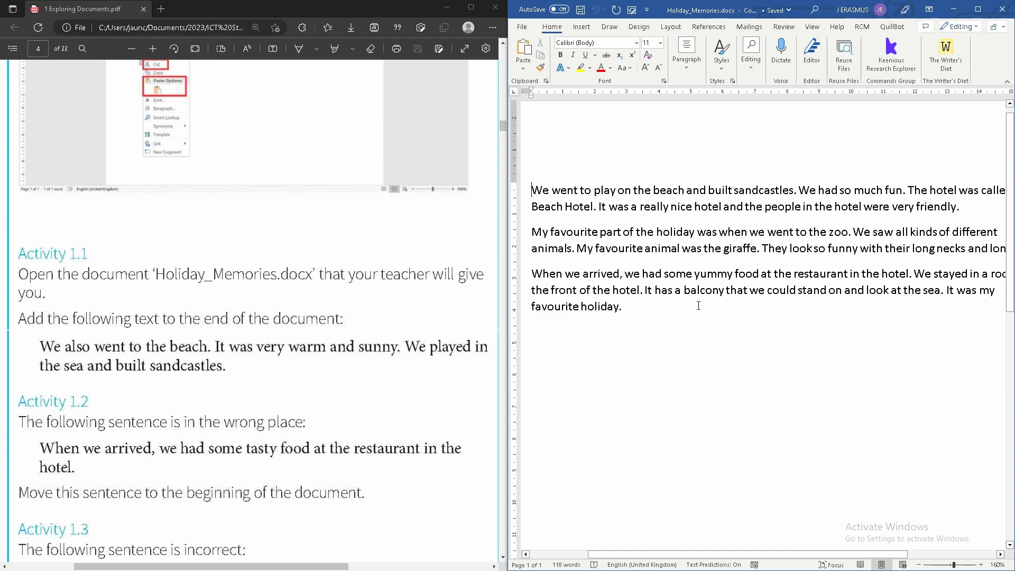
scroll(698, 305, down, 1)
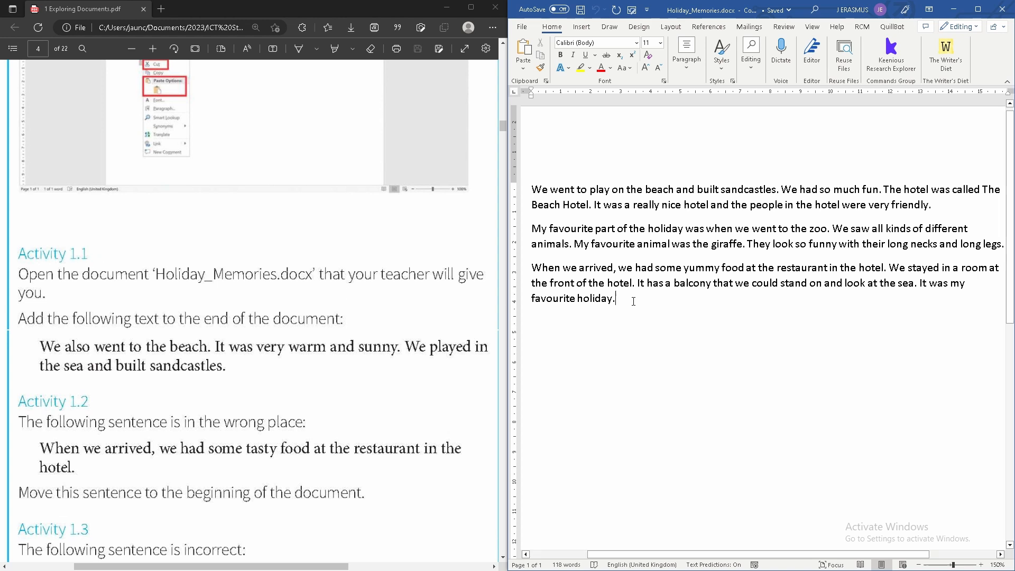
- Add a closing paragraph: "We also went to the beach. It was very warm and sunny. We played in the sea and built sandcastles."
key(Return)
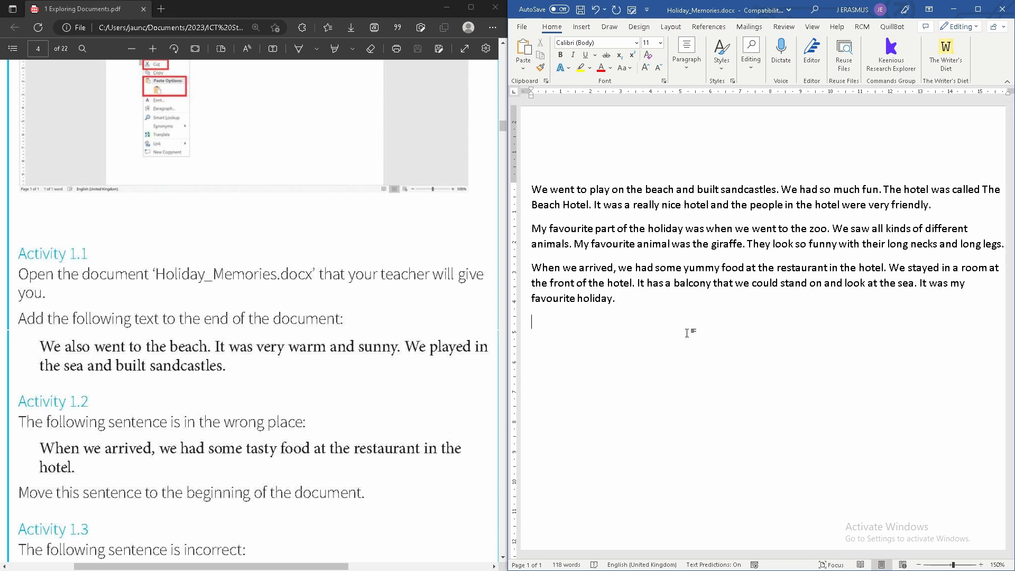
text(We also went to the beach)
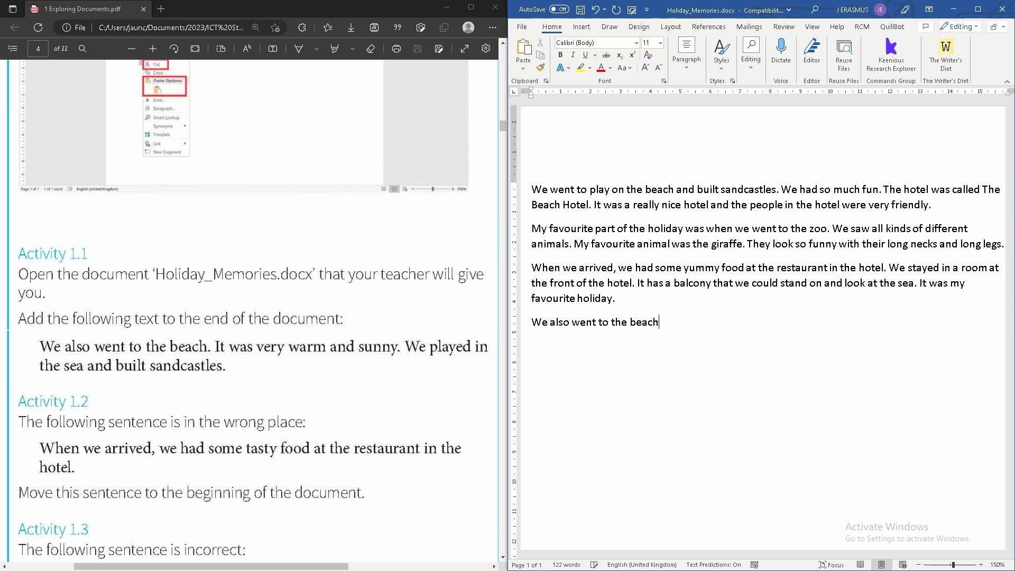
text(. It was very warm and sunny. We pla)
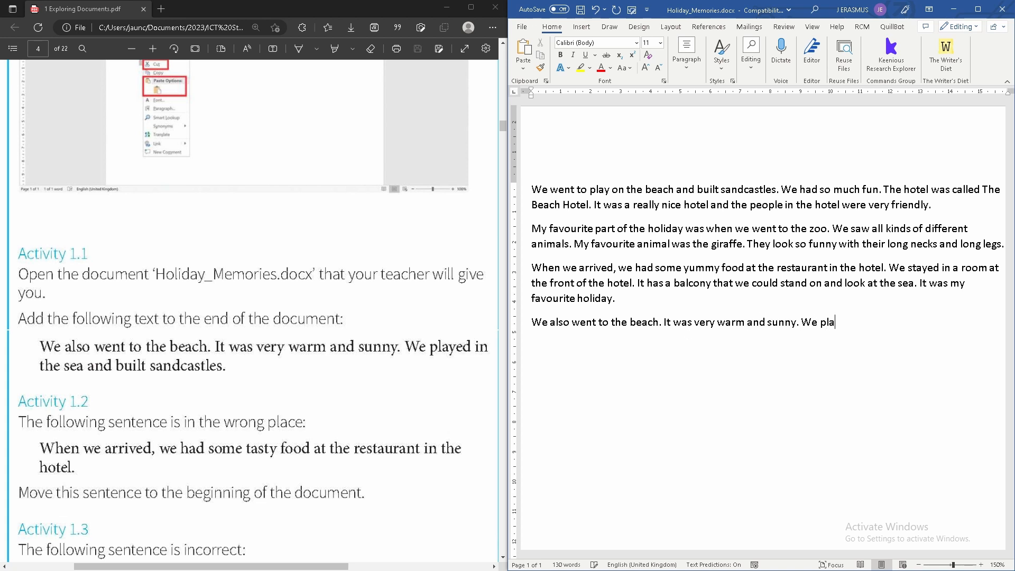
text(yed in the sea and built s)
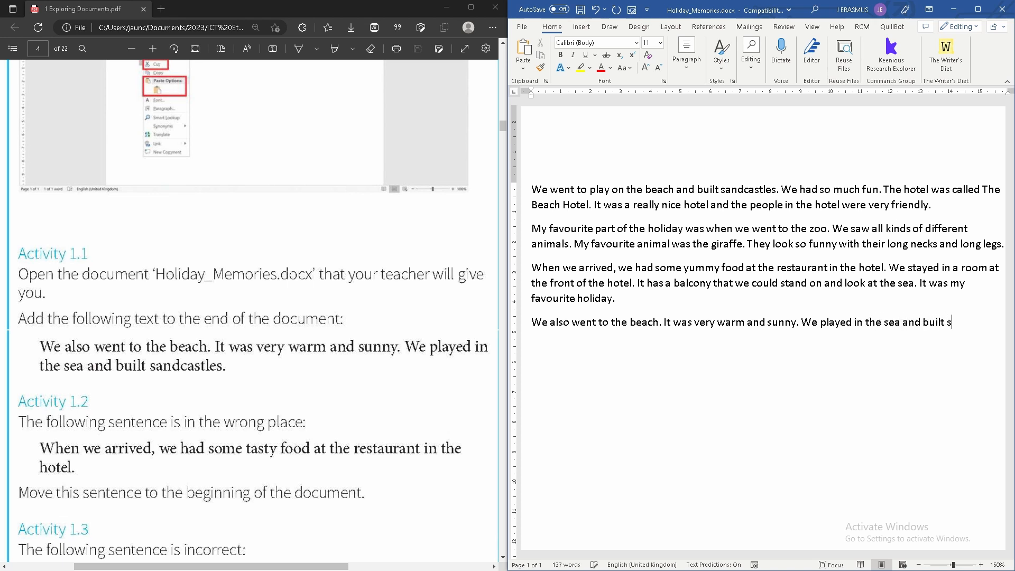
text(andcastles.)
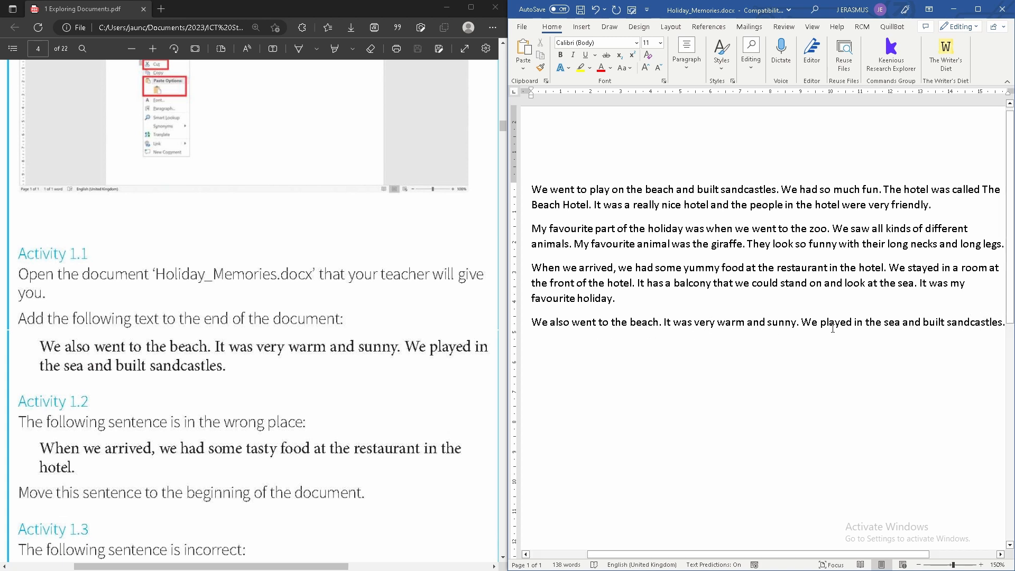
- Misspell "sea" as "seae" in the last paragraph and correct it with the spelling suggestion "sea"
click(899, 322)
text(e)
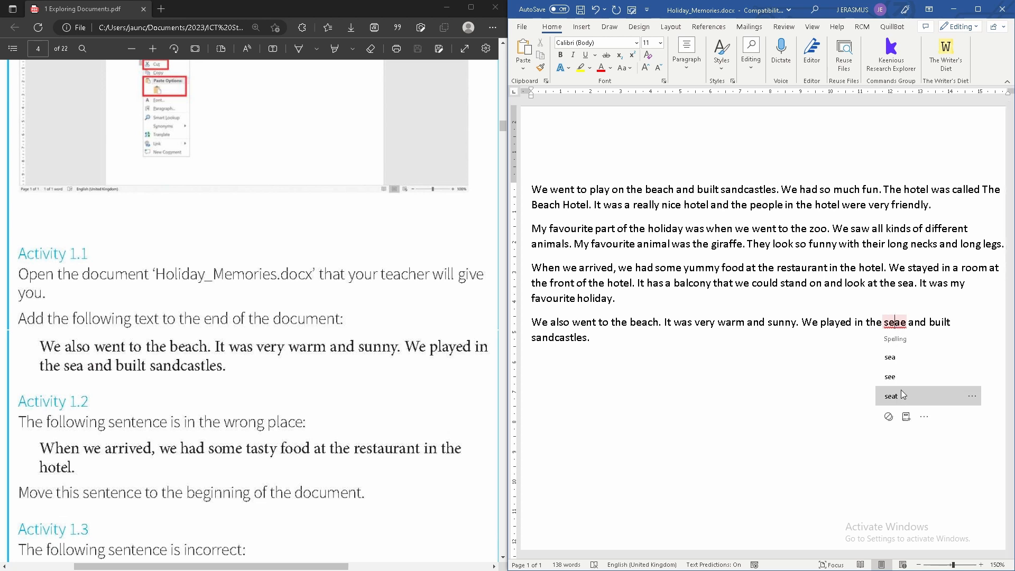
click(896, 359)
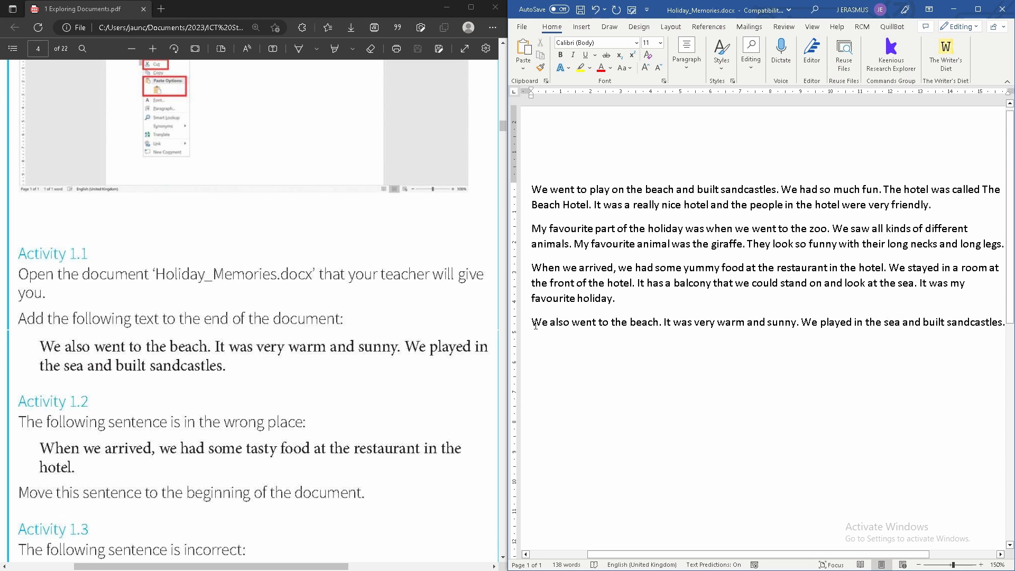
- Save a copy of the document in the Skill 1 folder as a PDF named Activity 1.1
scroll(751, 349, up, 1)
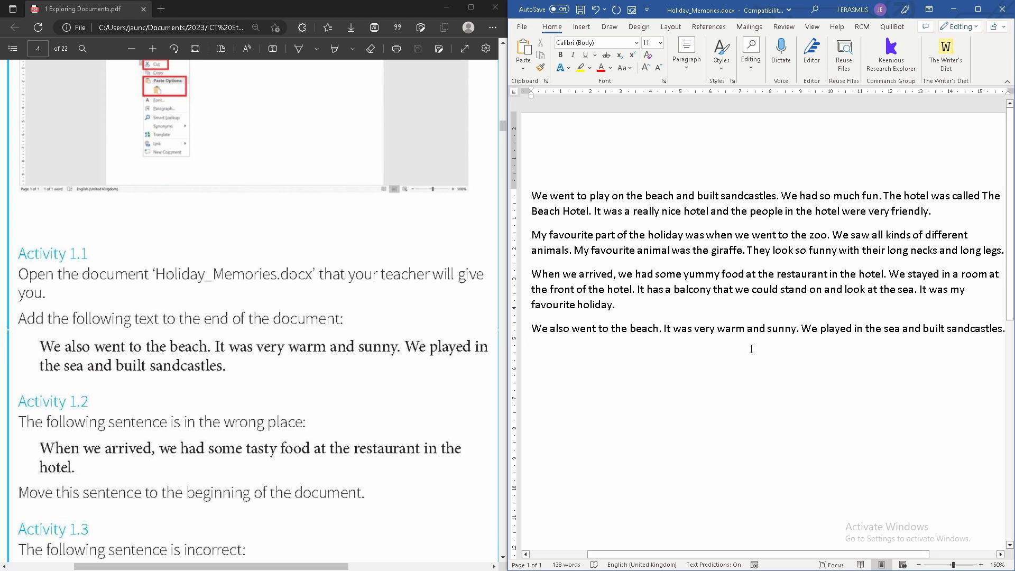
scroll(751, 349, down, 3)
scroll(753, 347, up, 3)
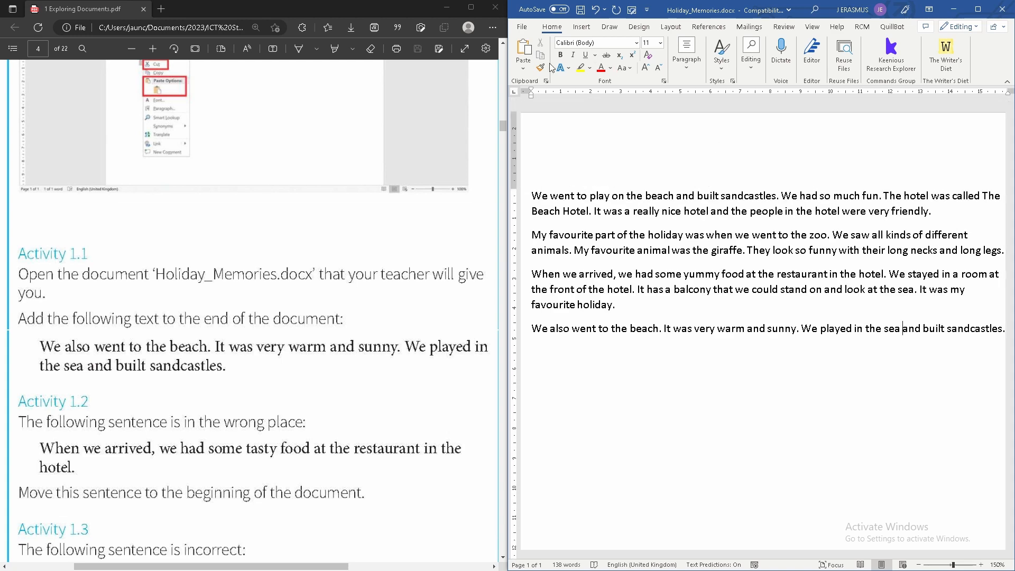
click(525, 29)
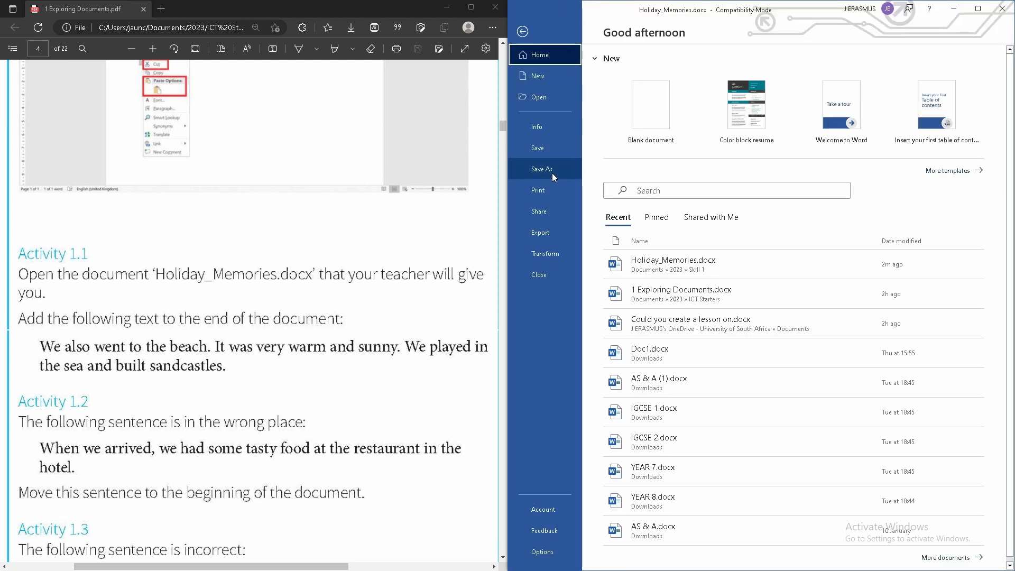
click(522, 32)
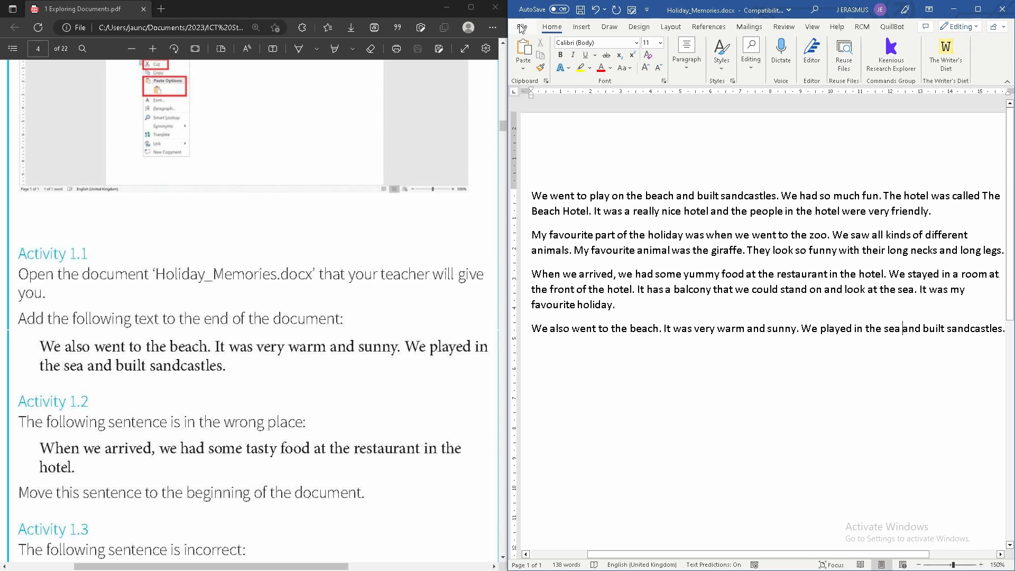
click(521, 29)
click(547, 169)
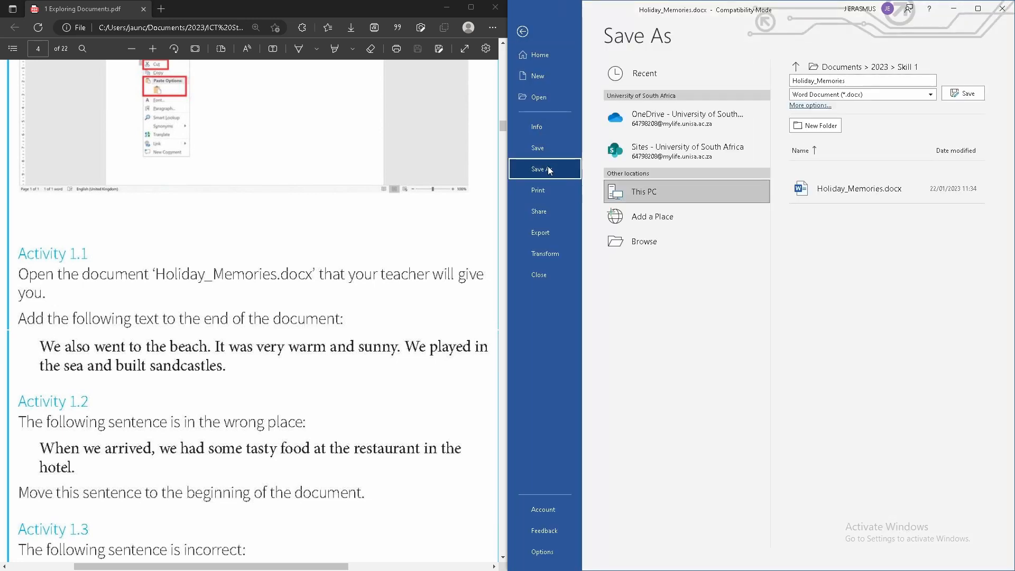
click(658, 239)
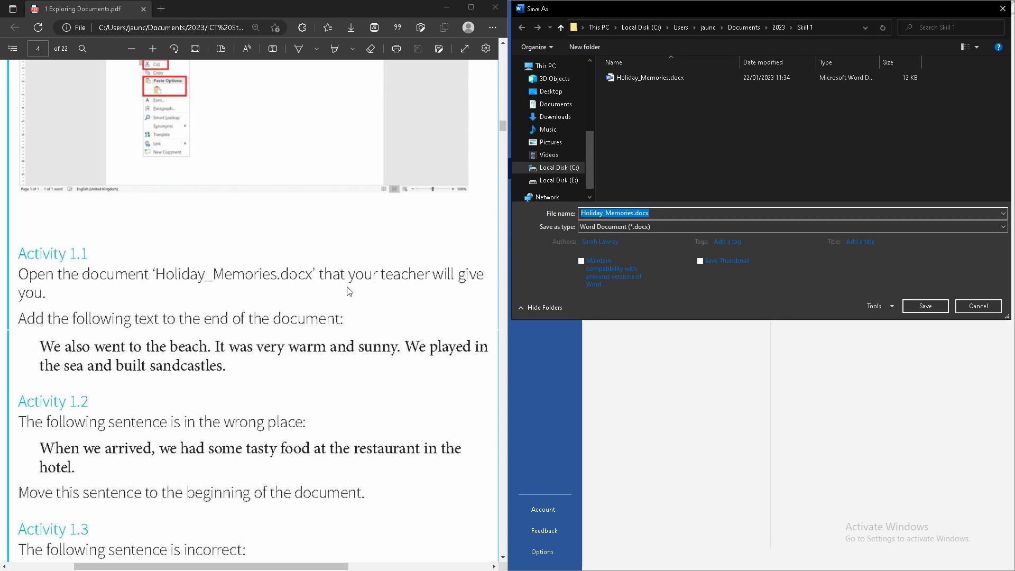
text(Acti)
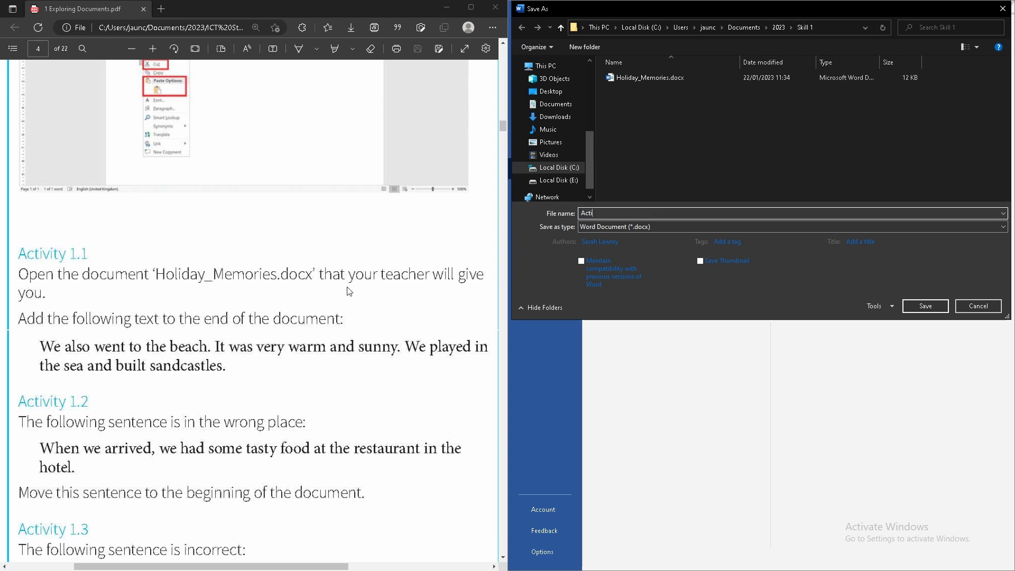
text(vity 1.1)
click(660, 233)
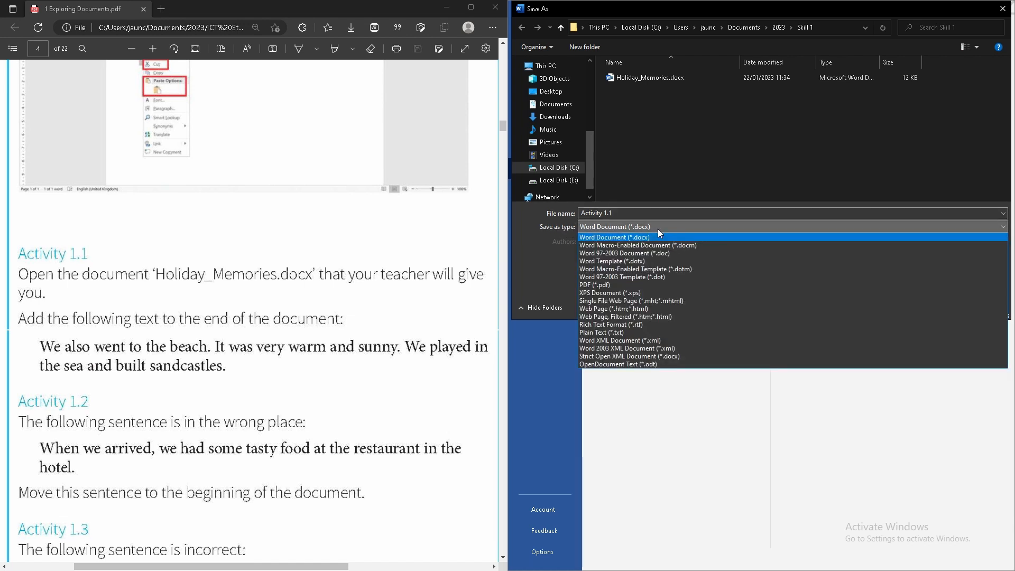
click(604, 285)
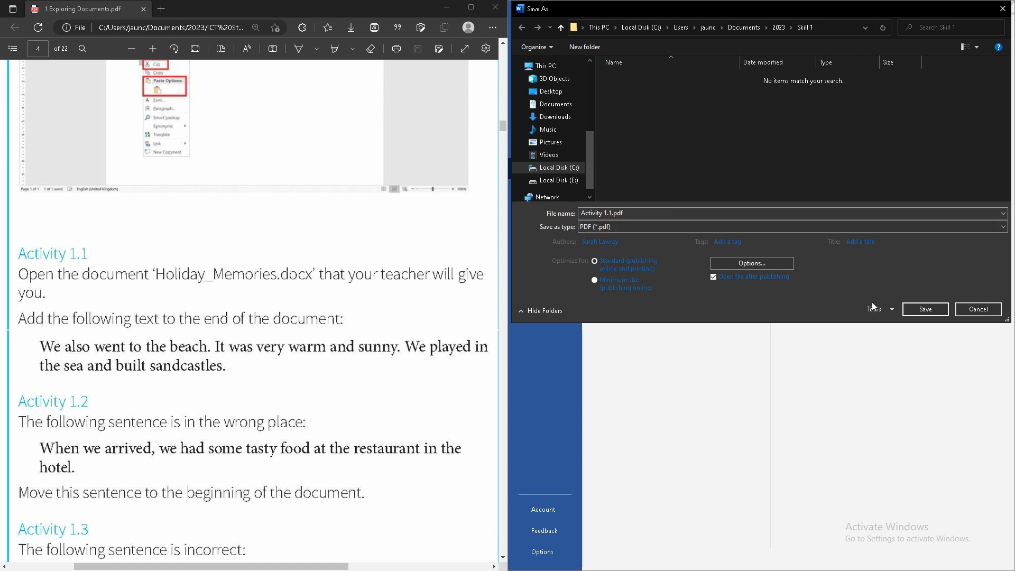
click(923, 309)
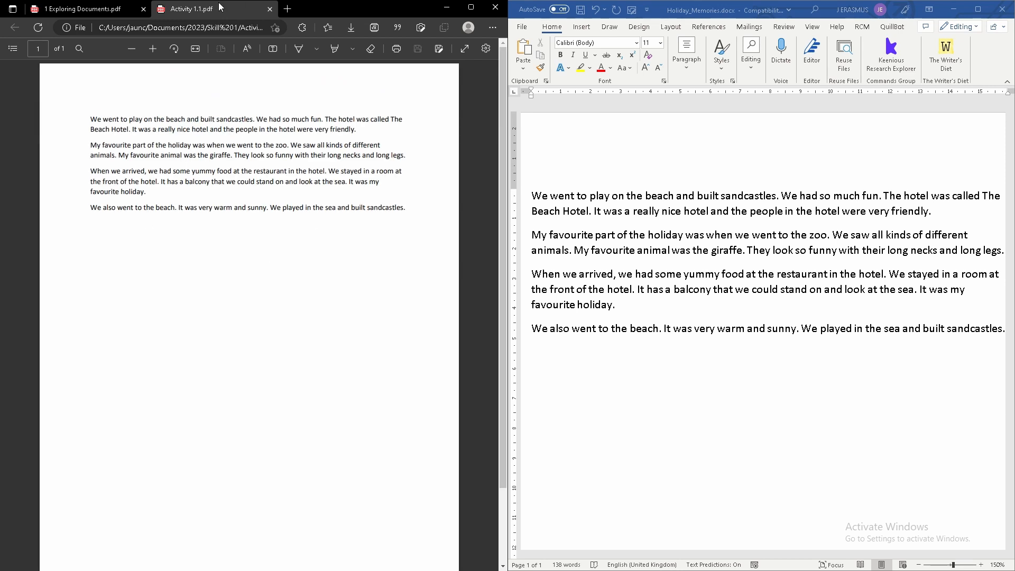
- Draw several freehand tick marks across the paragraphs of the Activity 1.1 PDF
click(300, 48)
drag(275, 107, 312, 84)
drag(295, 145, 354, 117)
drag(316, 188, 377, 167)
drag(359, 216, 417, 190)
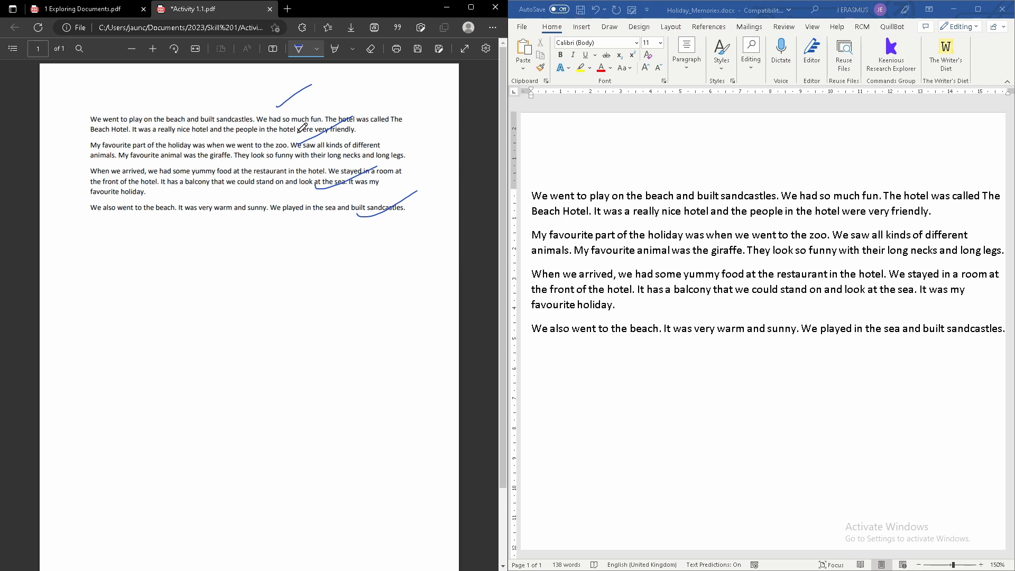
drag(166, 156, 220, 152)
drag(212, 219, 301, 190)
- Close the Activity 1.1 PDF without saving the pen marks and return to the Activity 1.2 instructions
click(270, 9)
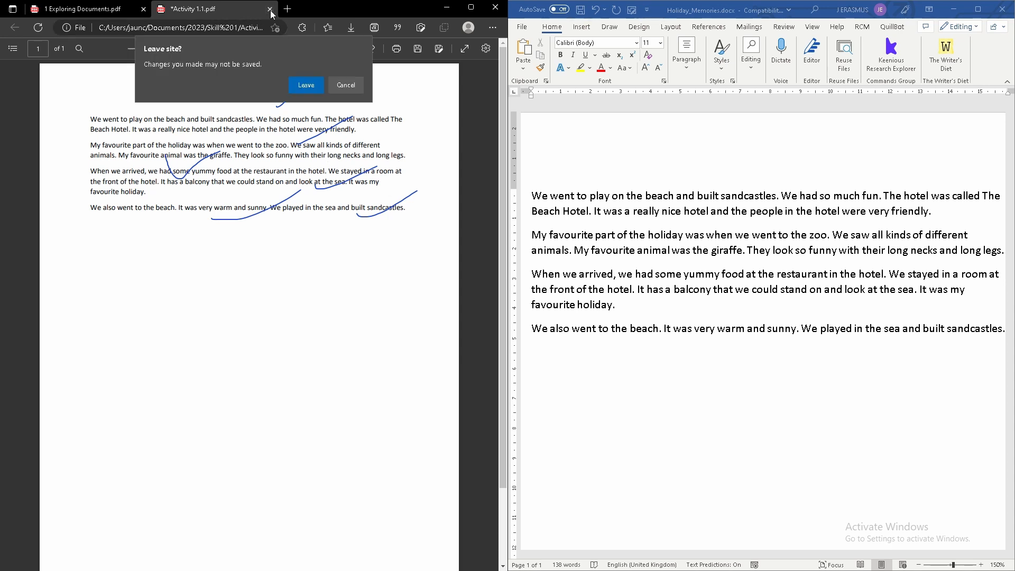
click(306, 85)
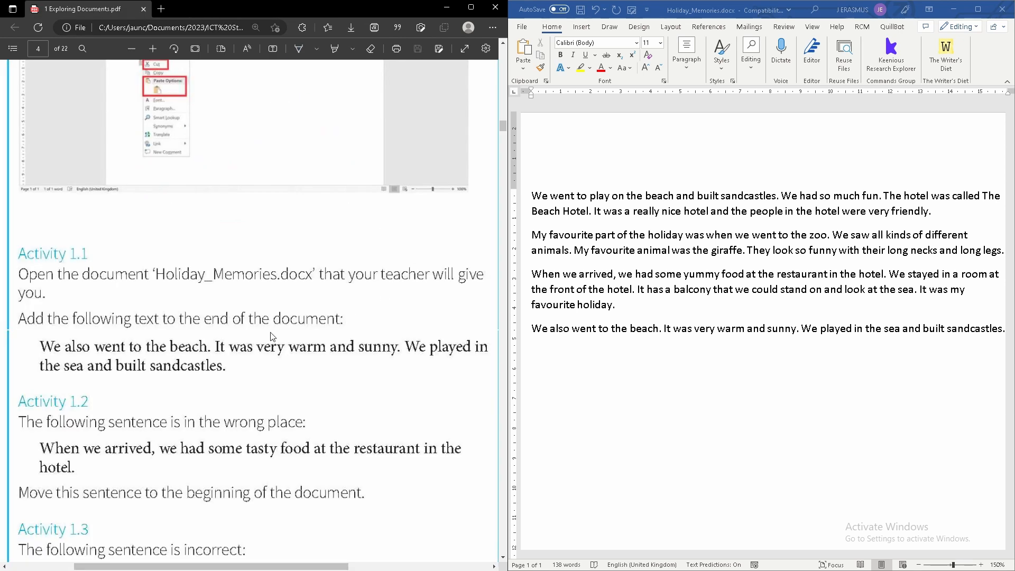
scroll(109, 404, down, 2)
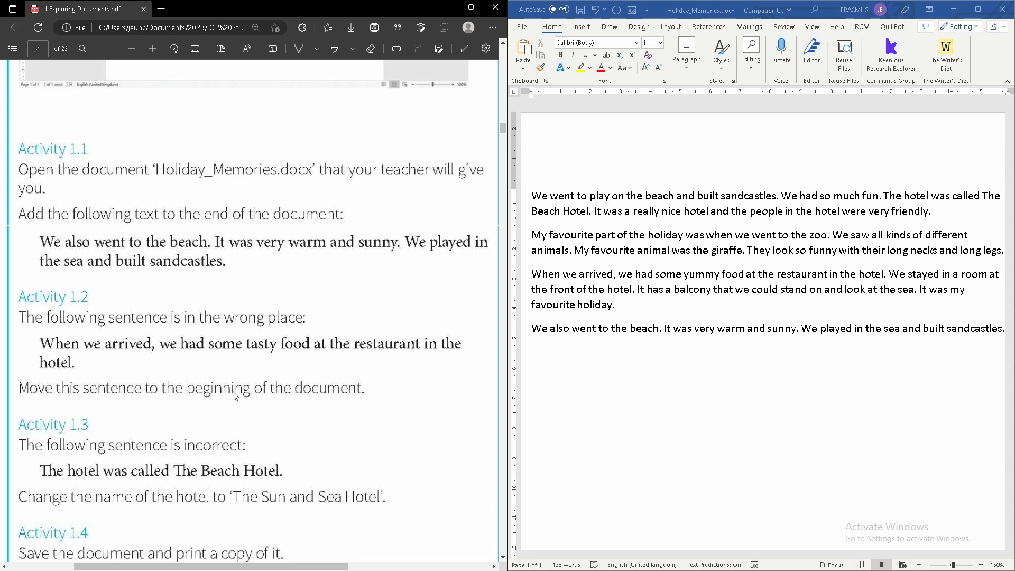
- Try moving the sentence "When we arrived, we had some yummy food at the restaurant in the hotel." to the document's beginning, and undo the move
click(536, 276)
drag(536, 276, 887, 275)
key(ctrl+c)
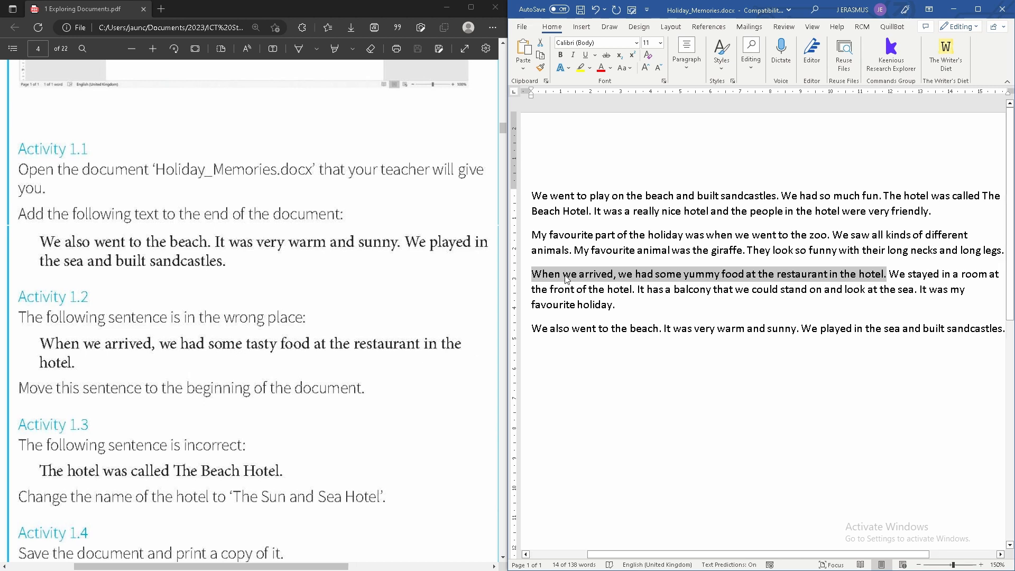
drag(567, 280, 533, 197)
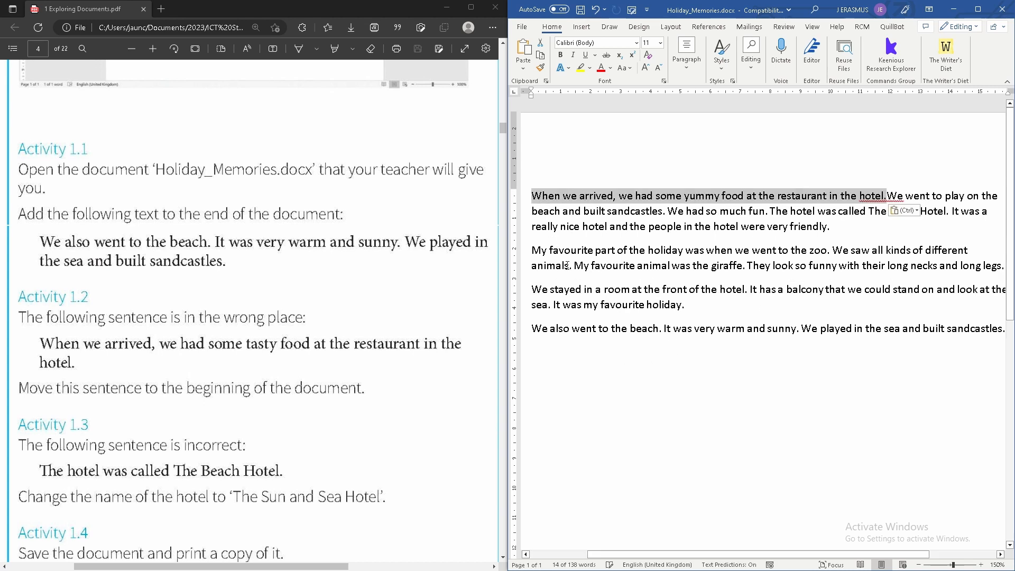
key(ctrl+z)
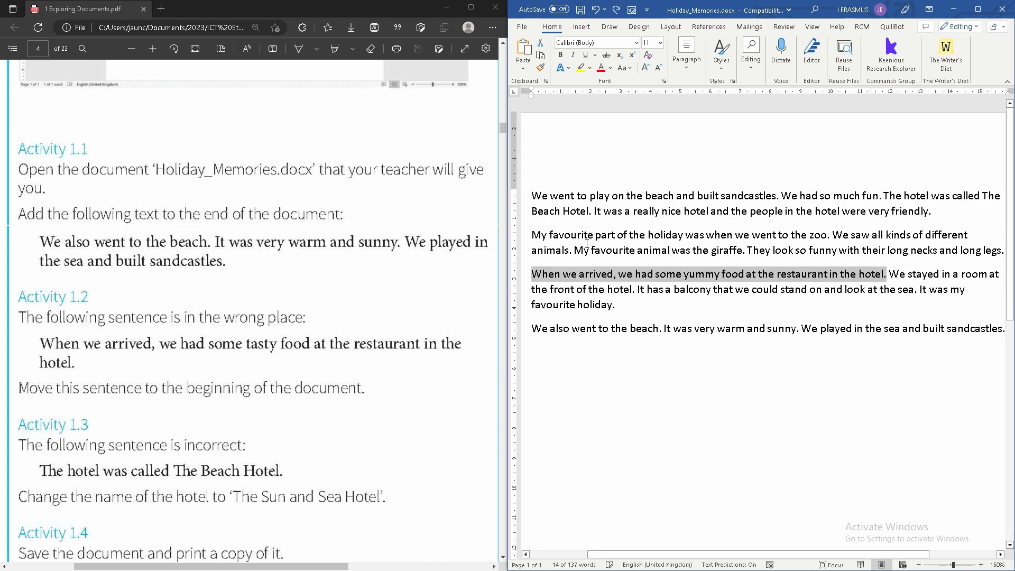
- Cut the sentence "When we arrived, we had some yummy food at the restaurant in the hotel." for insertion before the document's first word
right_click(563, 281)
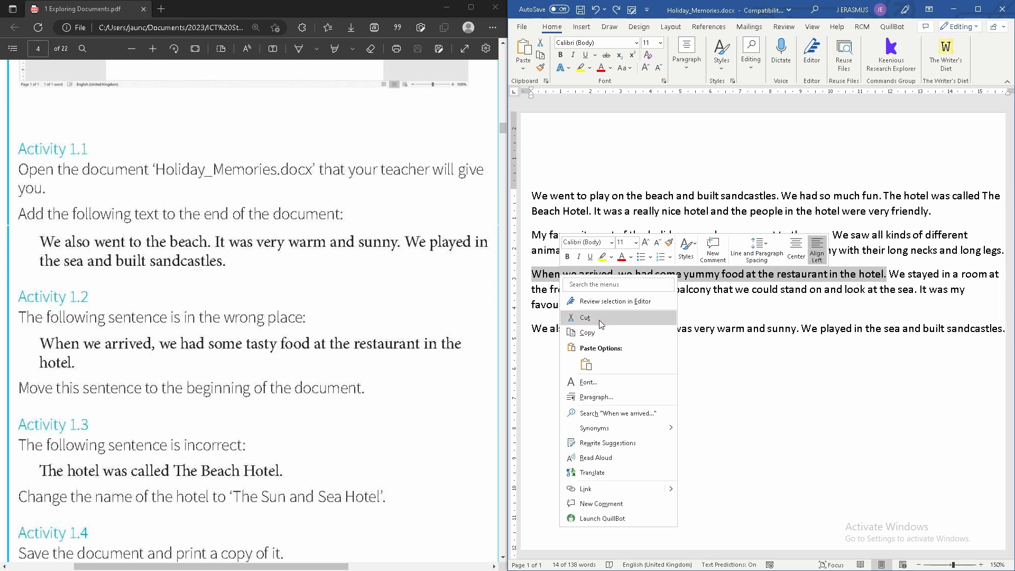
click(585, 317)
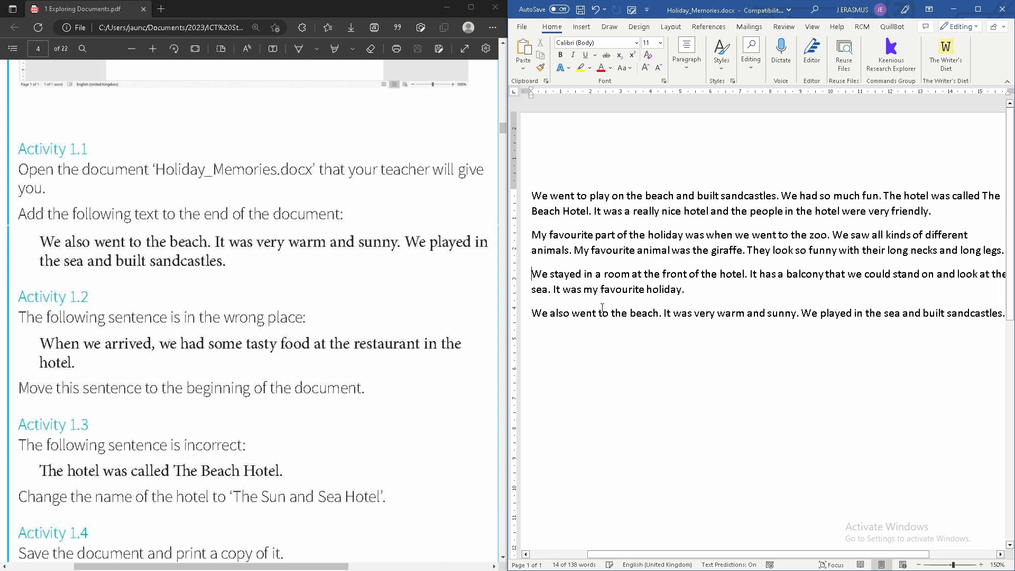
click(533, 195)
- Try pasting the cut sentence at the document's beginning, undo the paste, and dismiss the Font dialog
click(524, 50)
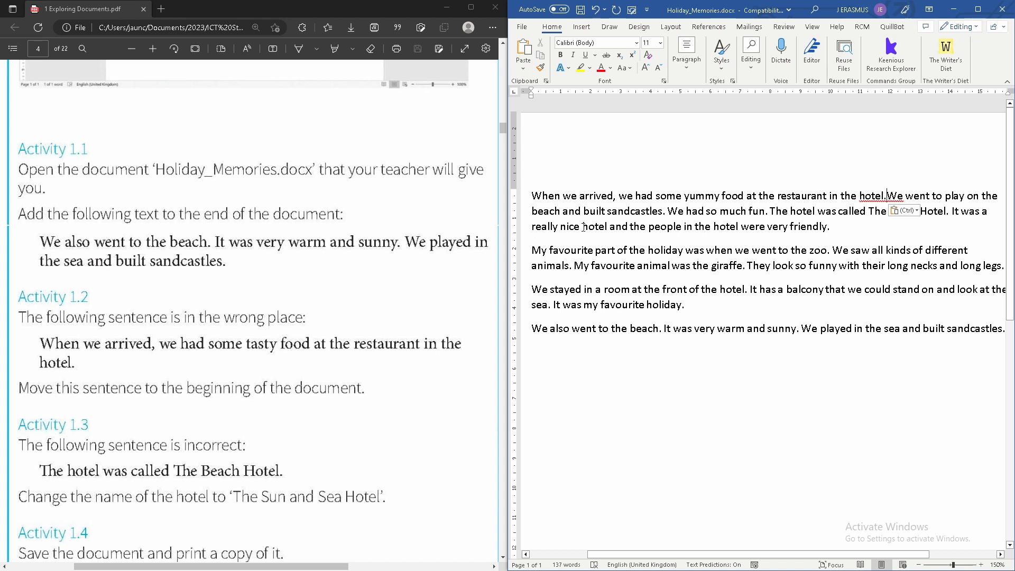
key(ctrl+z)
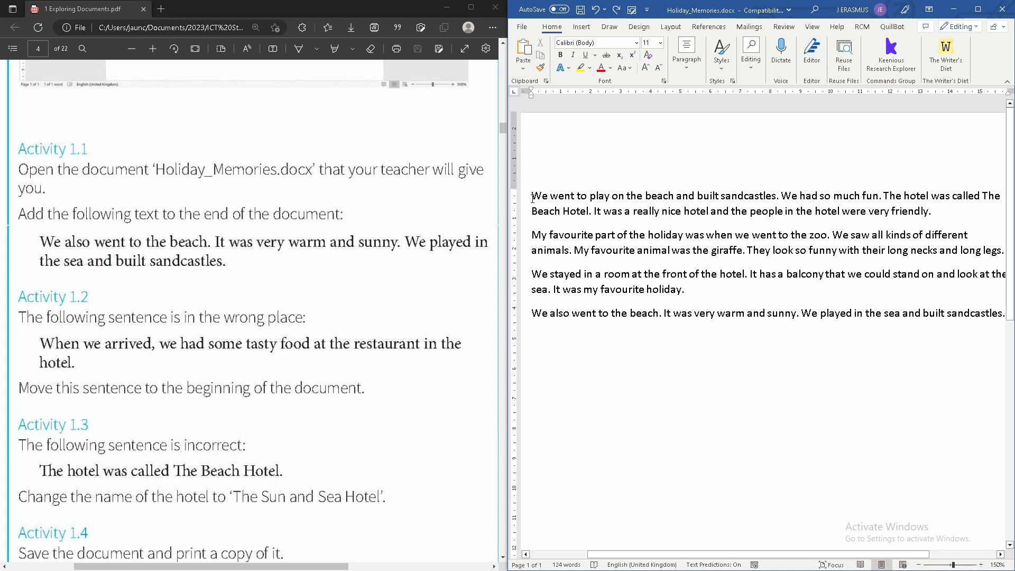
right_click(532, 198)
click(559, 290)
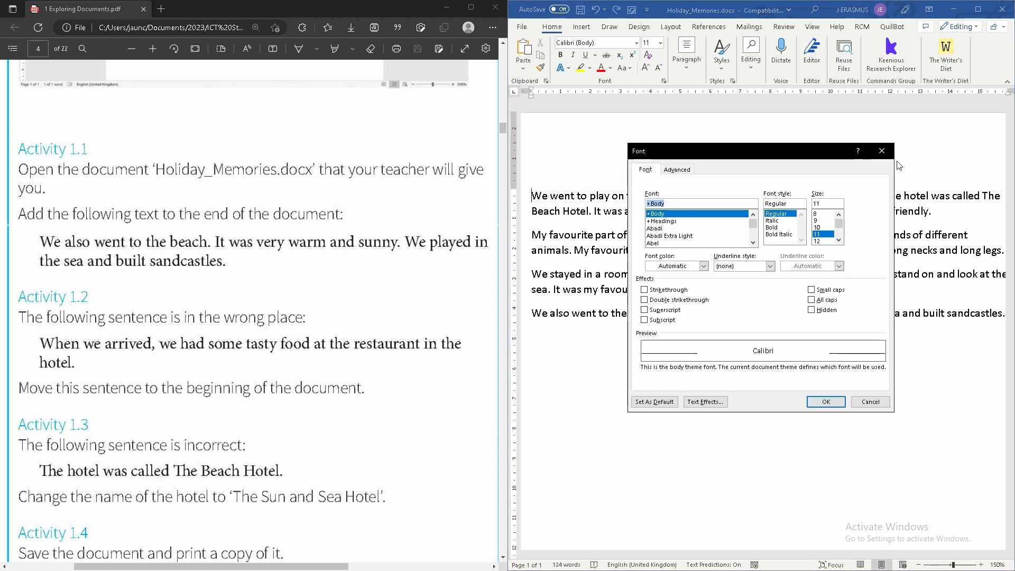
click(882, 151)
- Paste the cut sentence at the beginning of the first paragraph and add a space after it
right_click(532, 198)
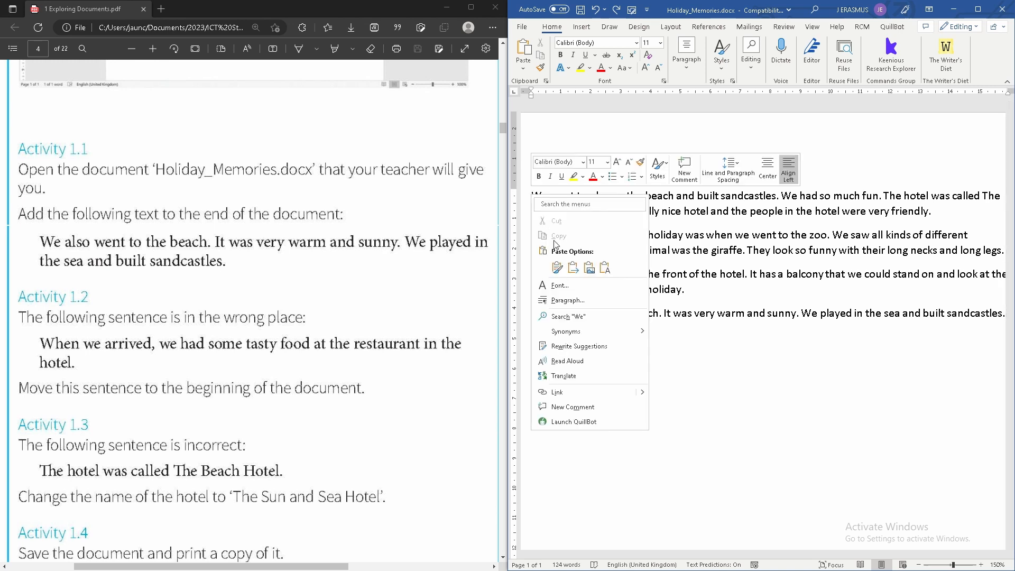
click(589, 267)
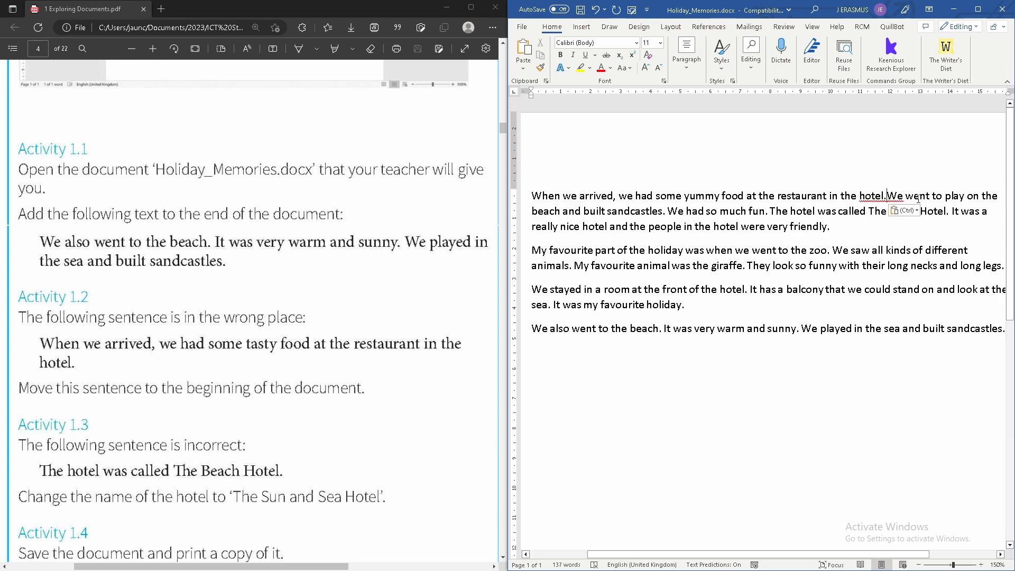
click(863, 250)
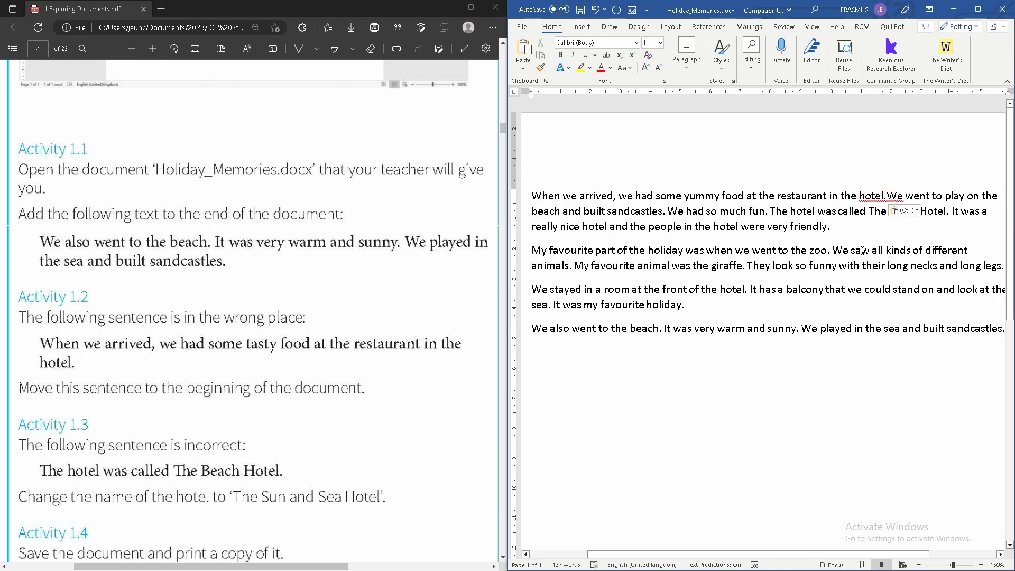
click(888, 195)
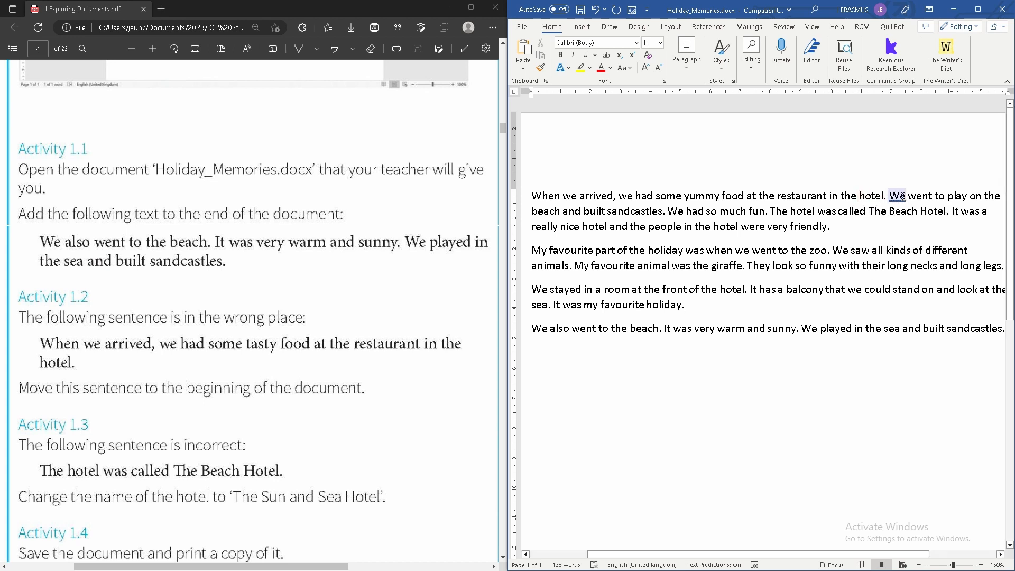
click(806, 365)
- Save a copy of the document in the Skill 1 folder as a PDF named Activity 1.2, and close the PDF
click(521, 26)
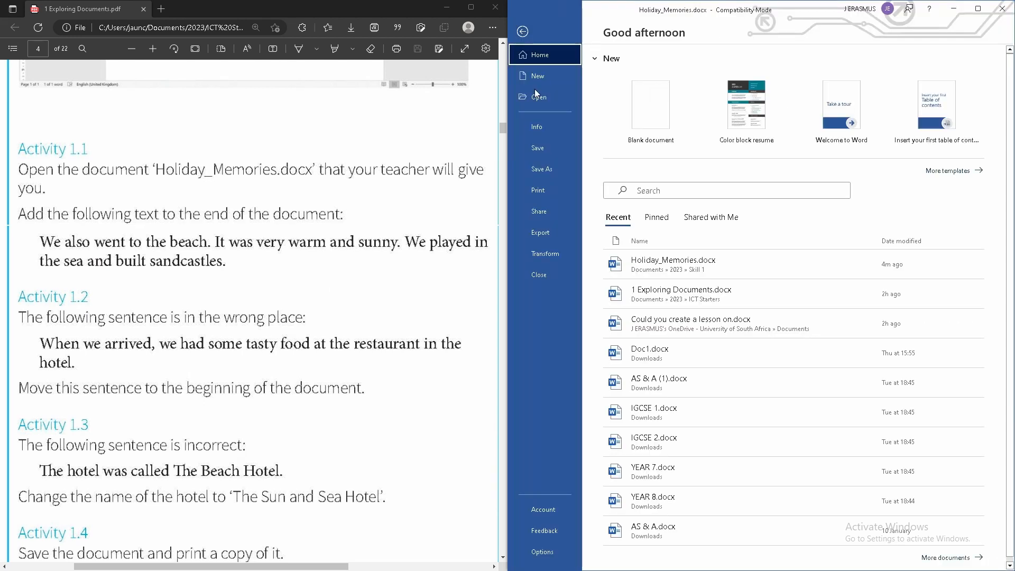
click(548, 172)
click(668, 239)
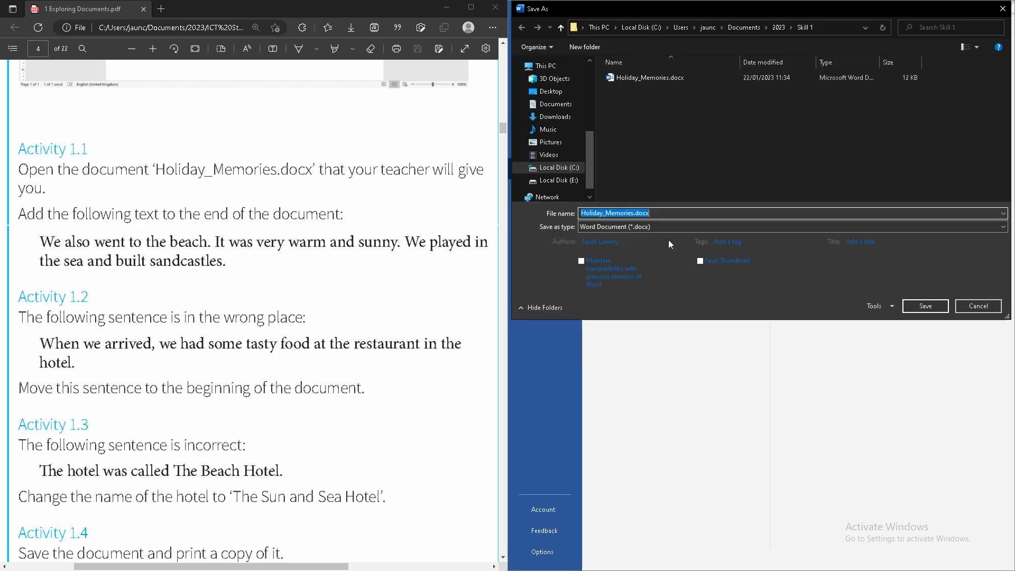
text(A)
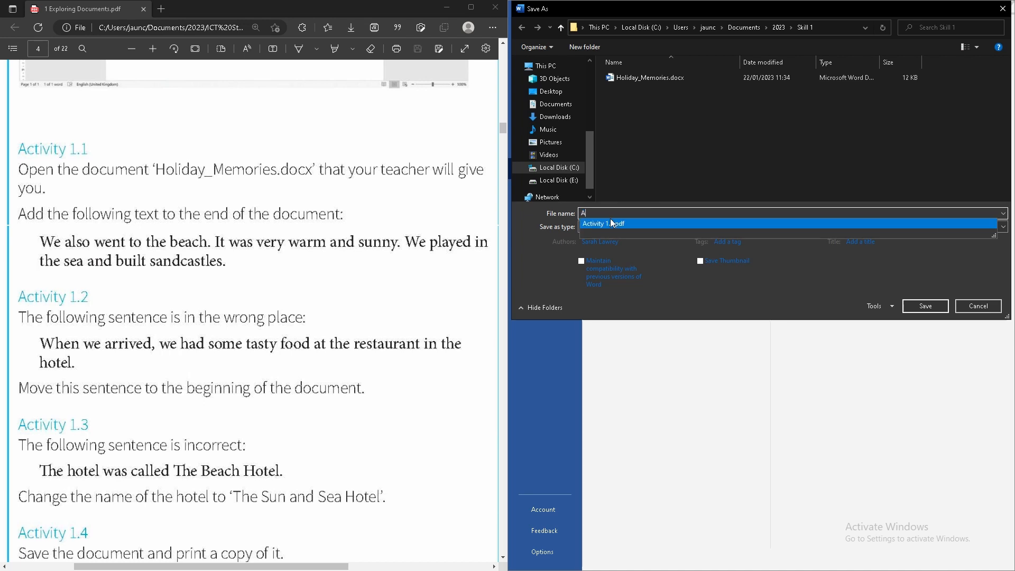
text(ctibi)
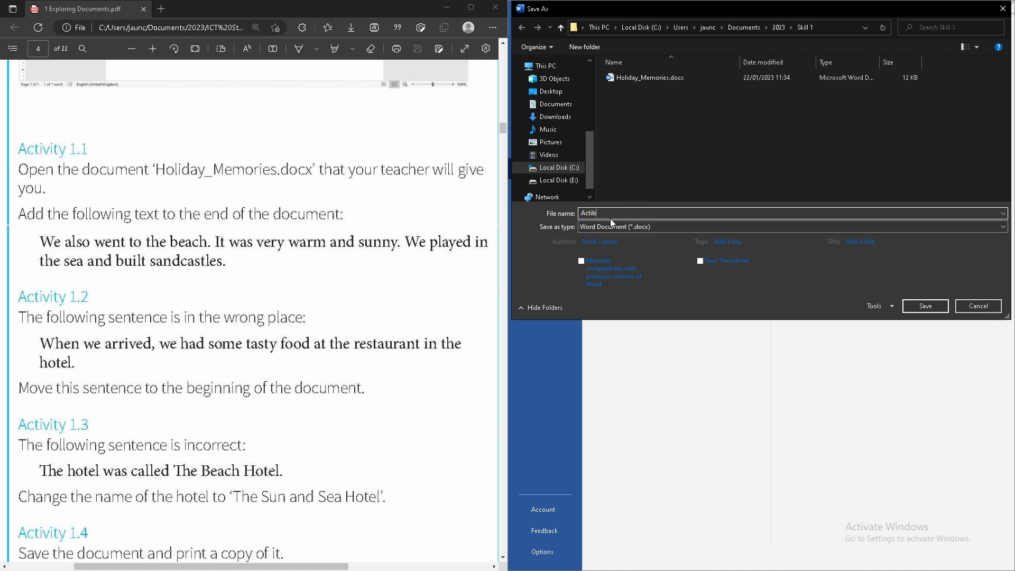
key(BackSpace)
key(BackSpace)
text(vi)
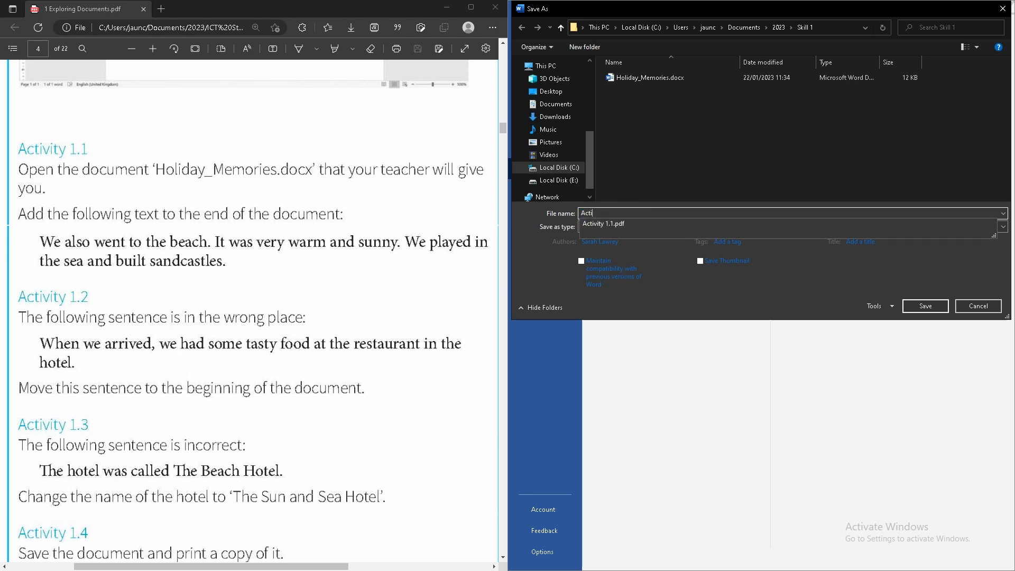
text(ty 1.2)
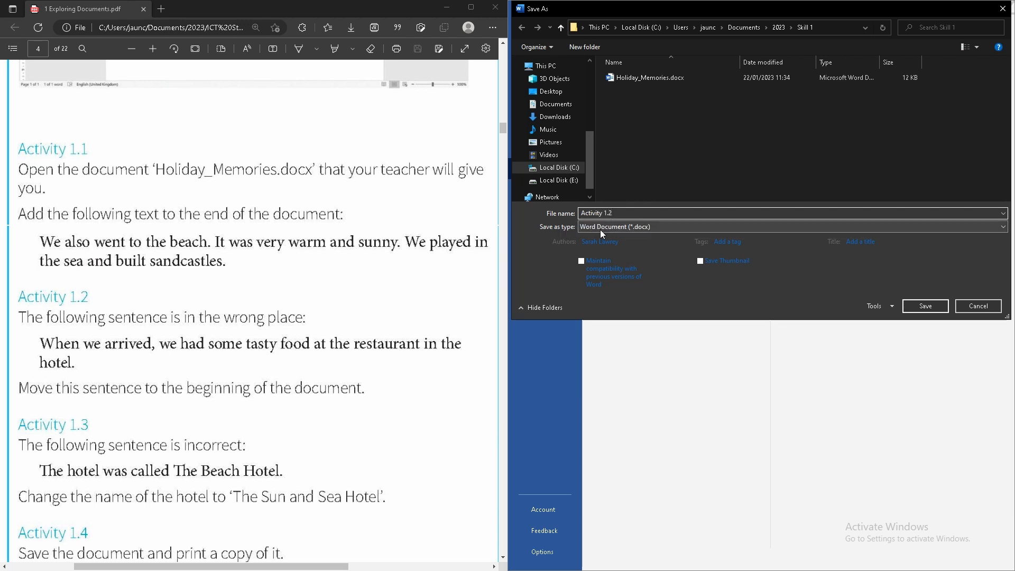
click(600, 228)
click(610, 285)
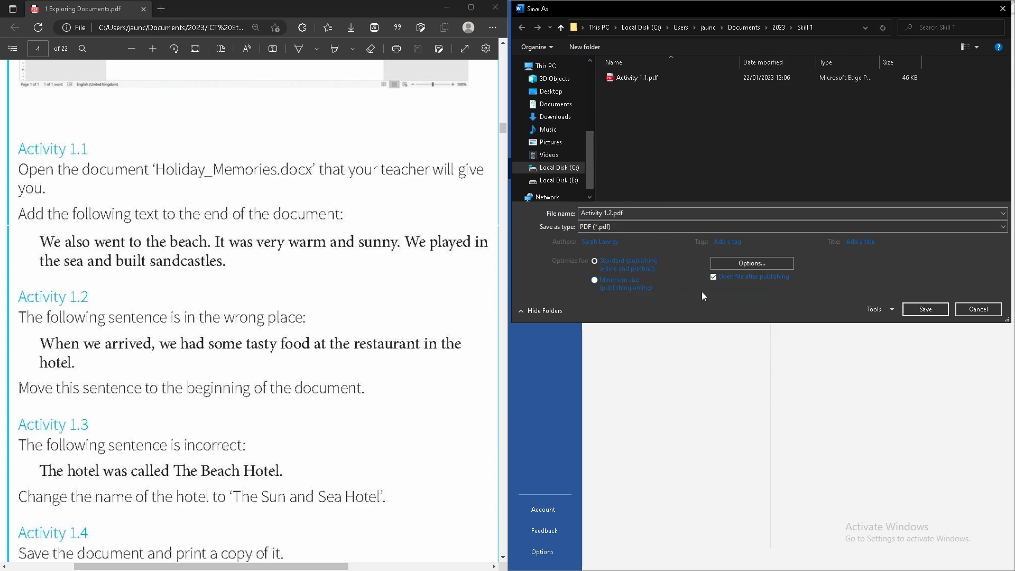
click(925, 309)
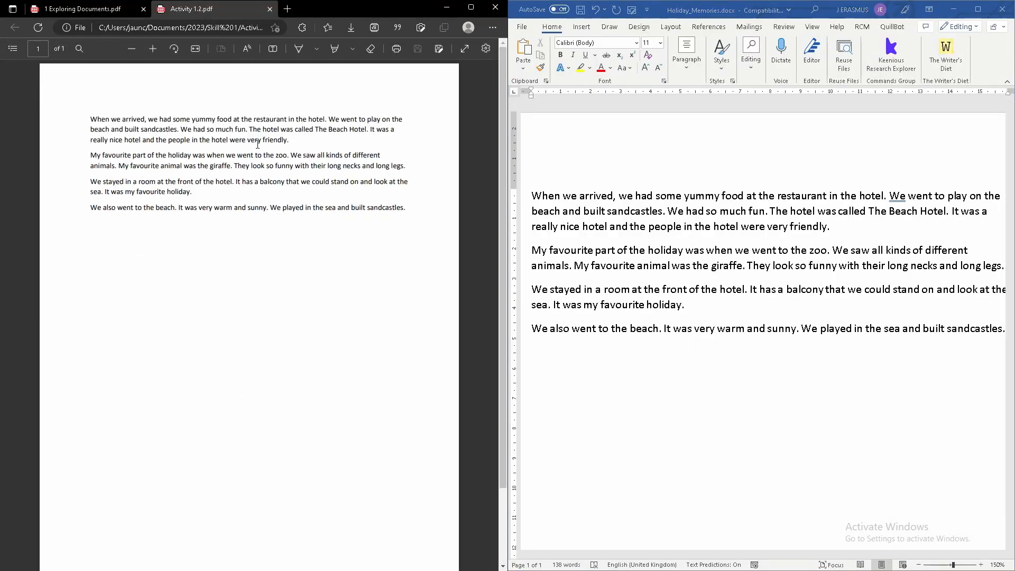
click(270, 9)
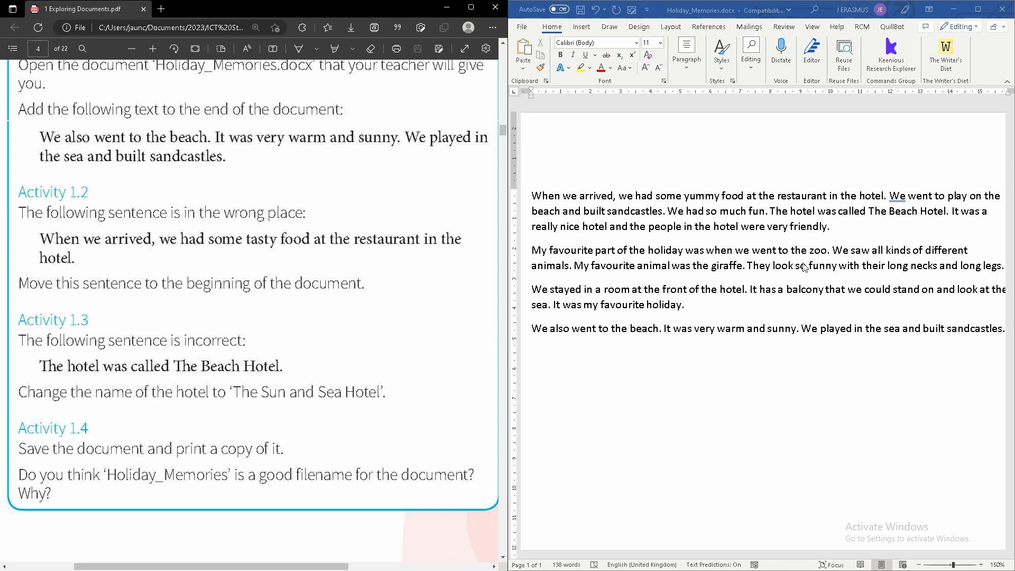
- Search the document for "The beach Hotel" to locate the hotel name, and close the search
click(712, 234)
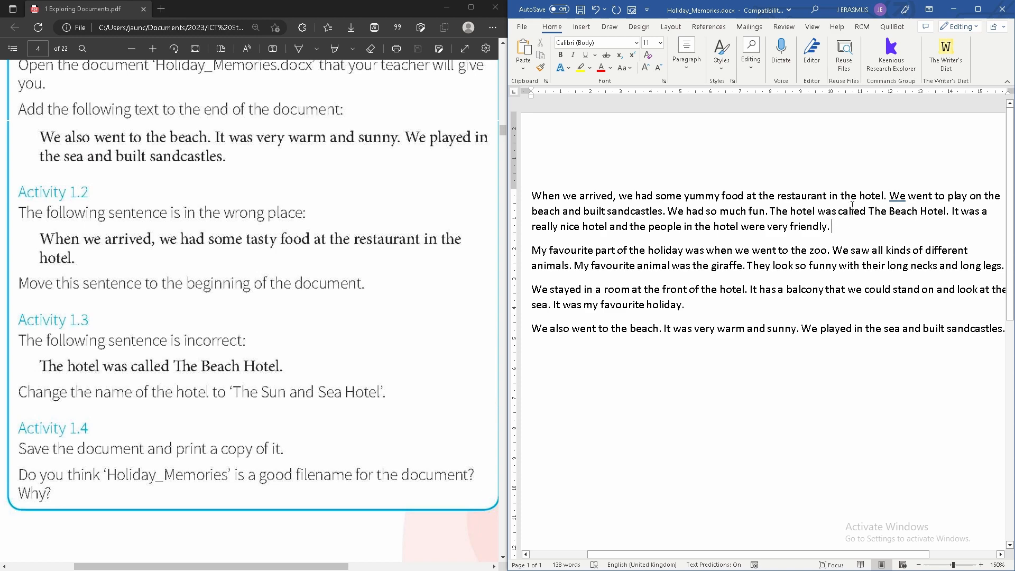
scroll(805, 243, down, 5)
scroll(804, 269, up, 5)
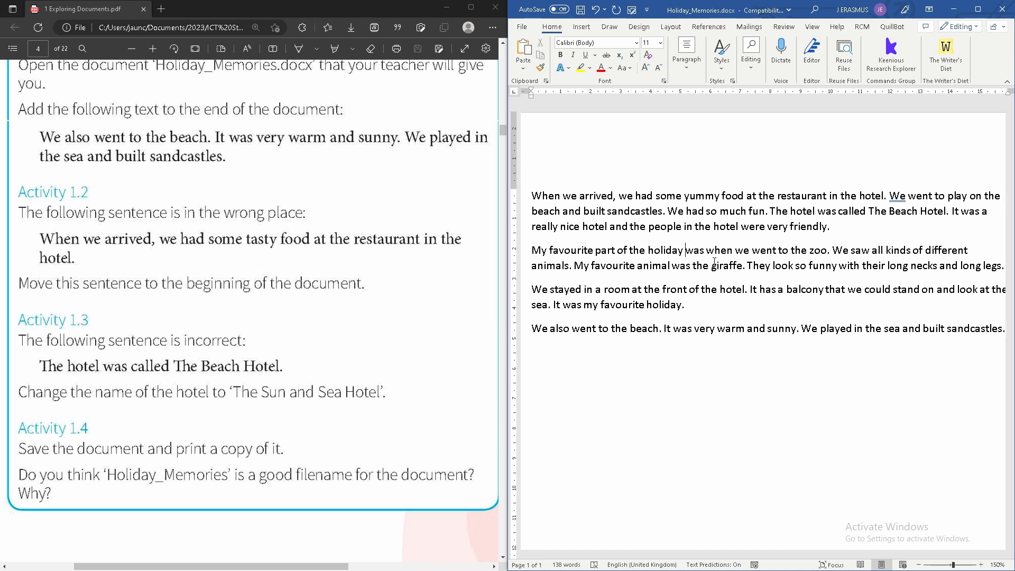
key(ctrl+f)
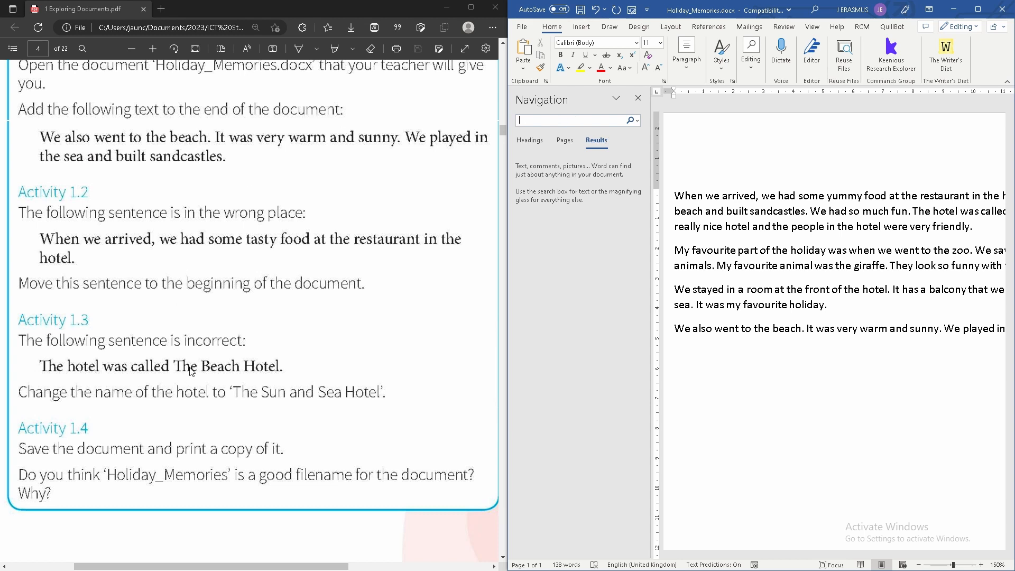
text(Th)
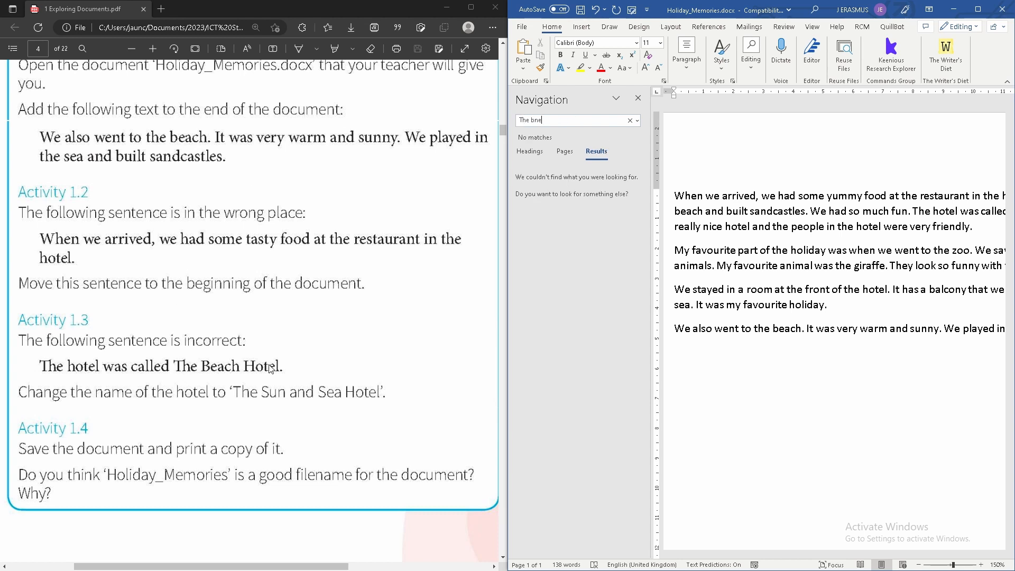
text(e beach H)
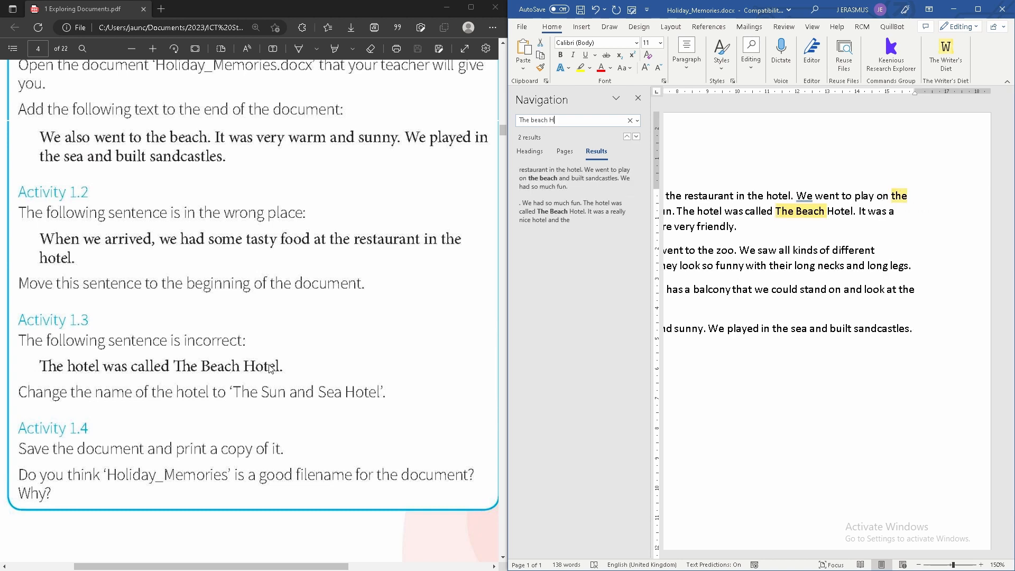
text(otel)
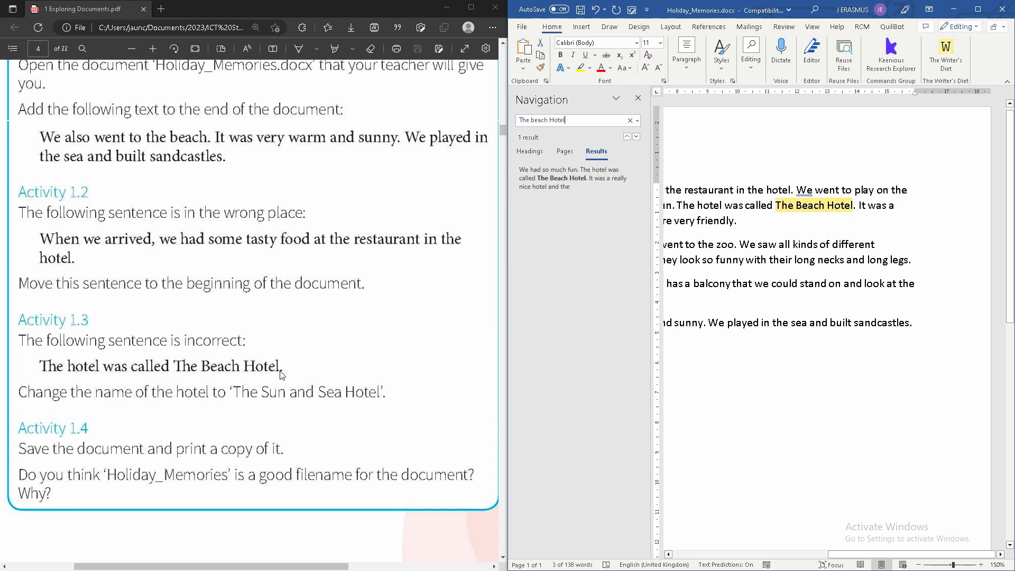
drag(827, 555, 780, 556)
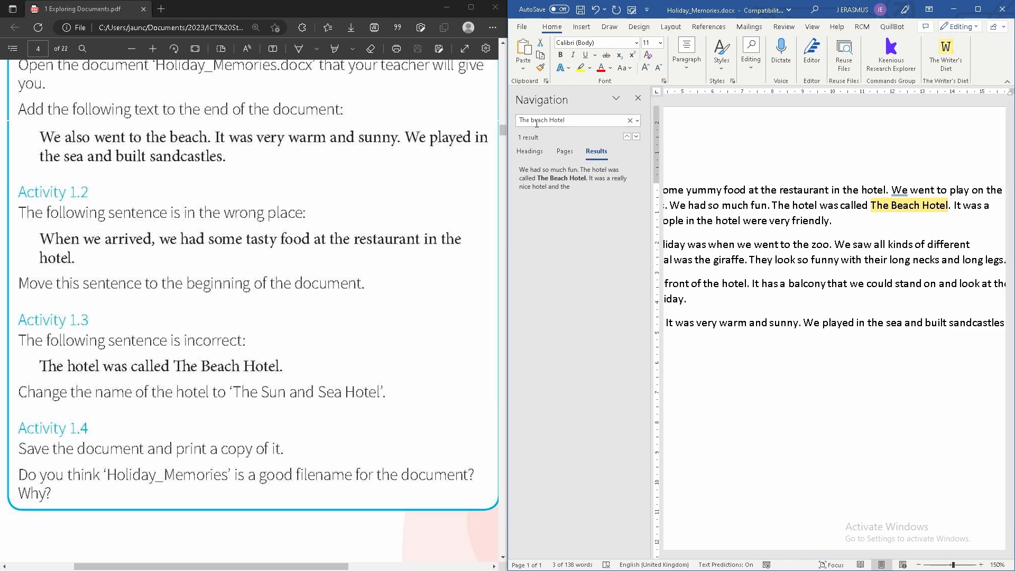
ctrl+scroll(793, 350, down, 5)
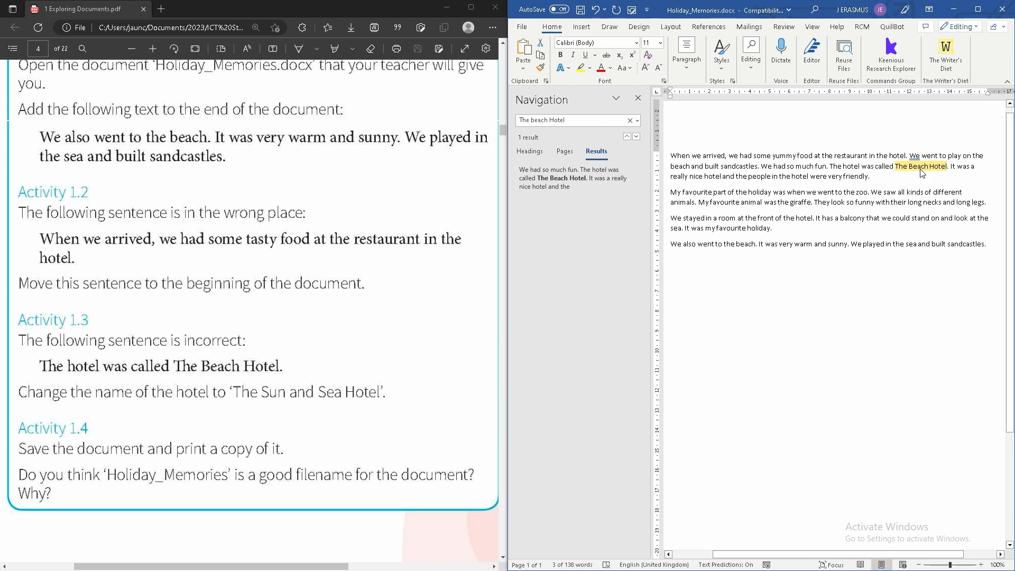
click(637, 98)
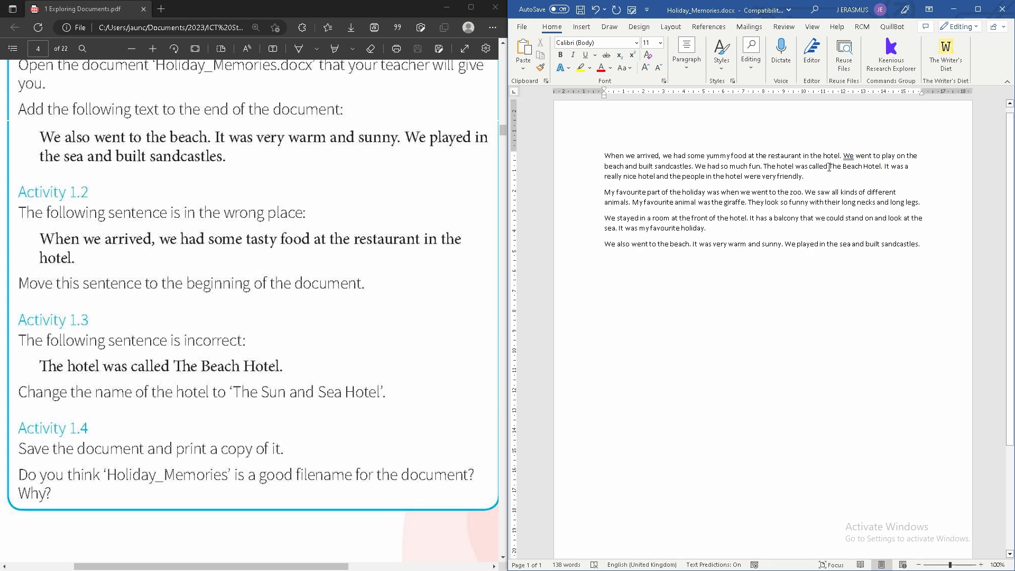
- Replace "The Beach Hotel" in the first paragraph with "The sun and Sea Hotel"
drag(831, 165, 881, 167)
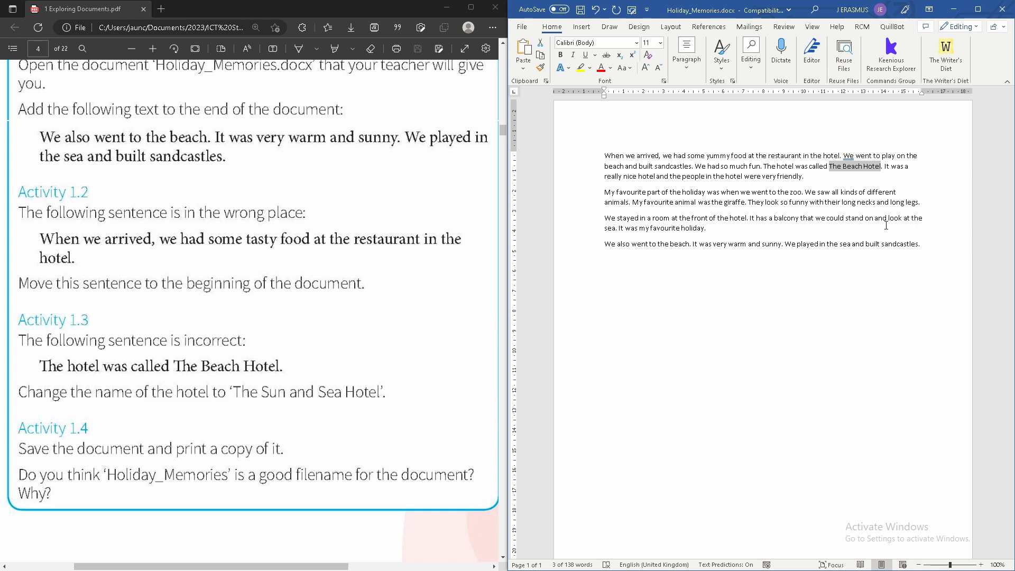
text(The sun a)
text(nd Sea Hotel. It was a rea)
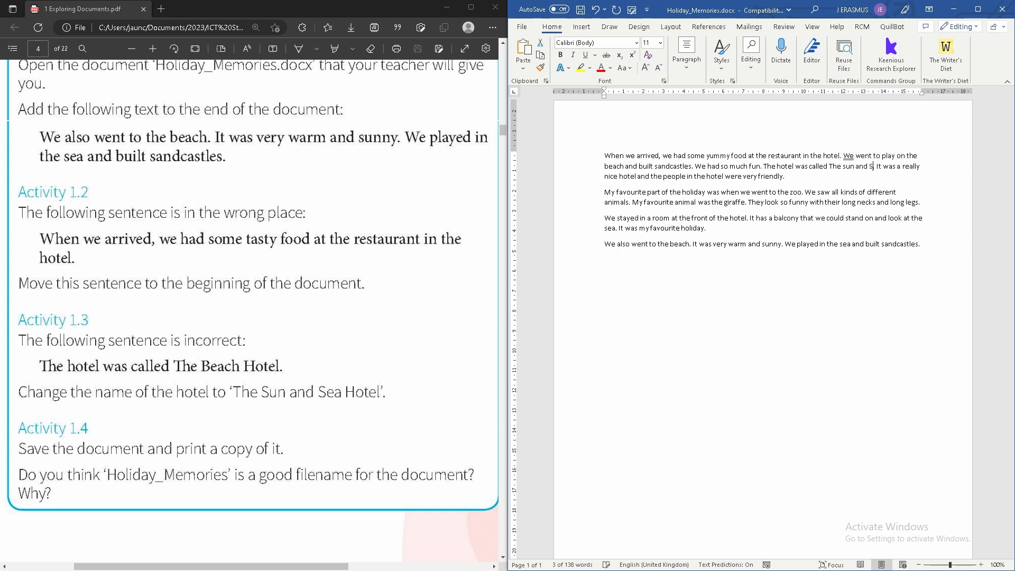
text(l)
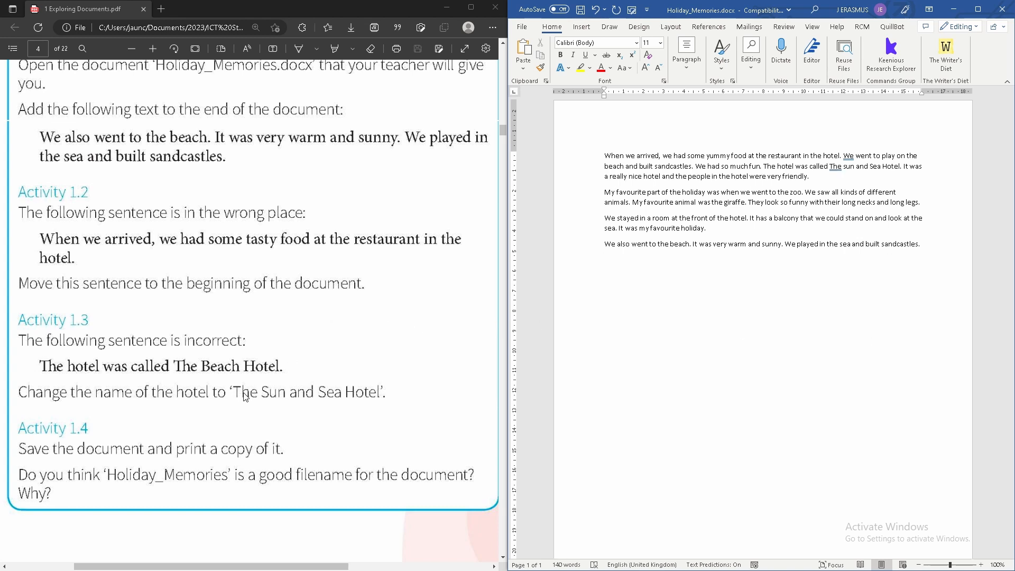
- Check the grammar suggestion for "The" in the hotel name without applying it, and capitalise the S of "sun"
right_click(835, 168)
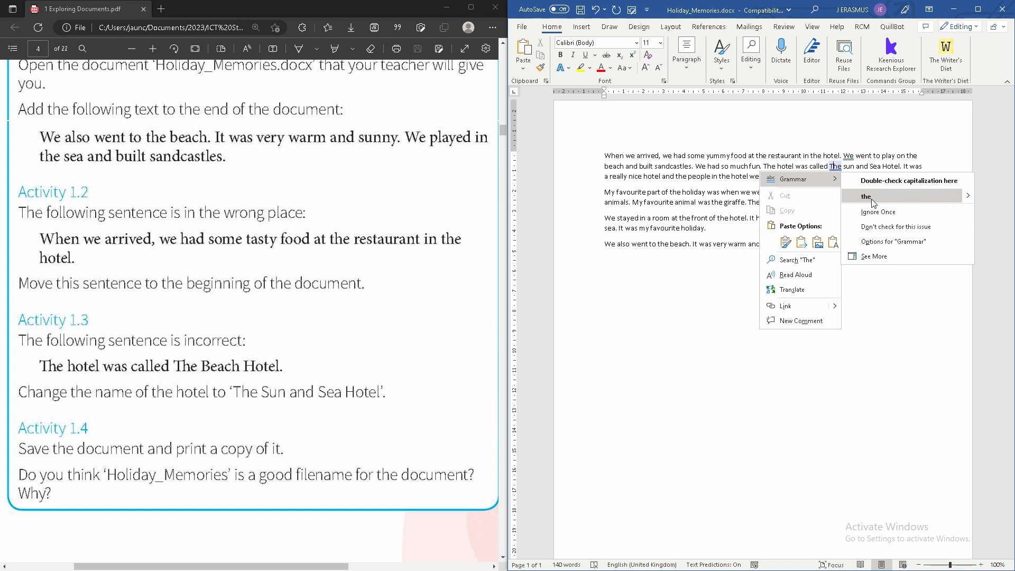
click(693, 324)
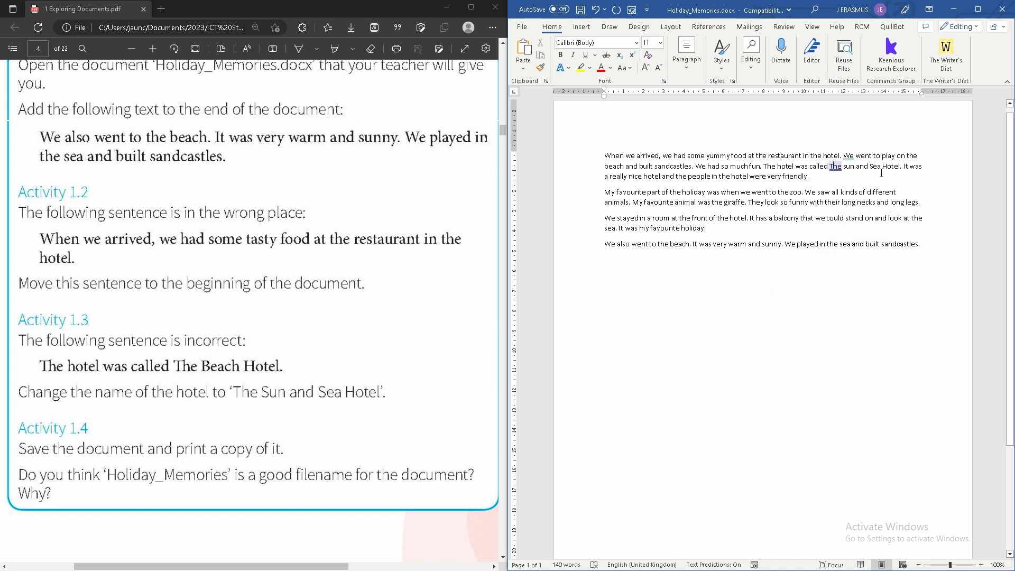
double_click(839, 166)
text(S)
click(829, 166)
- Start saving a copy of the document in the Skill 1 folder under the file name Activity 1.3
click(522, 26)
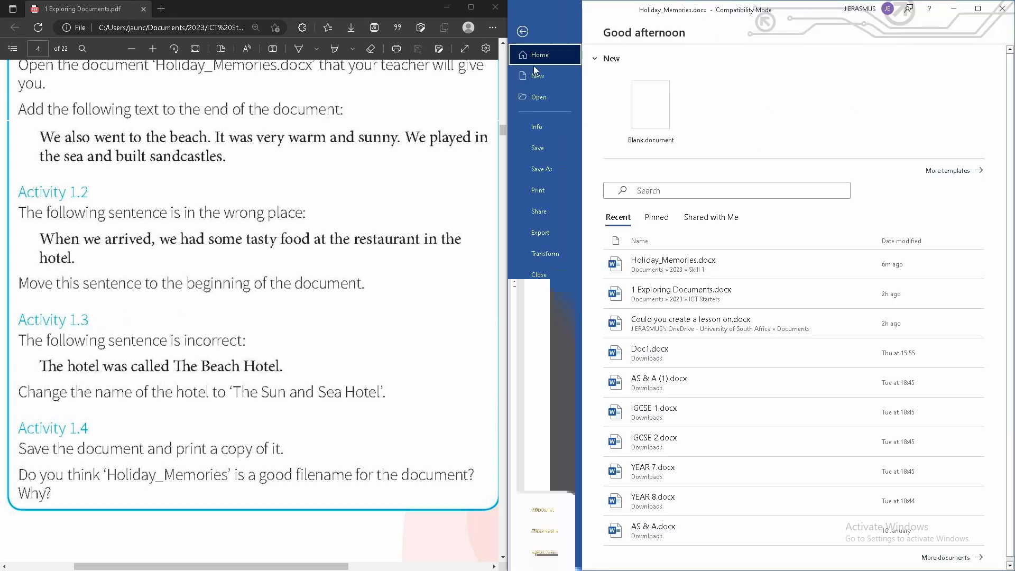
click(561, 167)
click(678, 242)
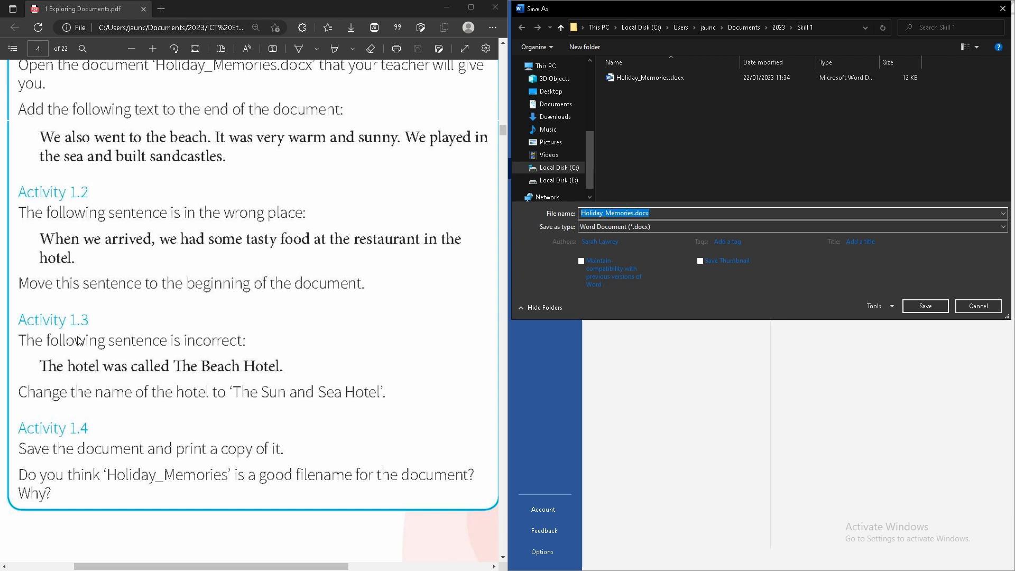
text(Activ)
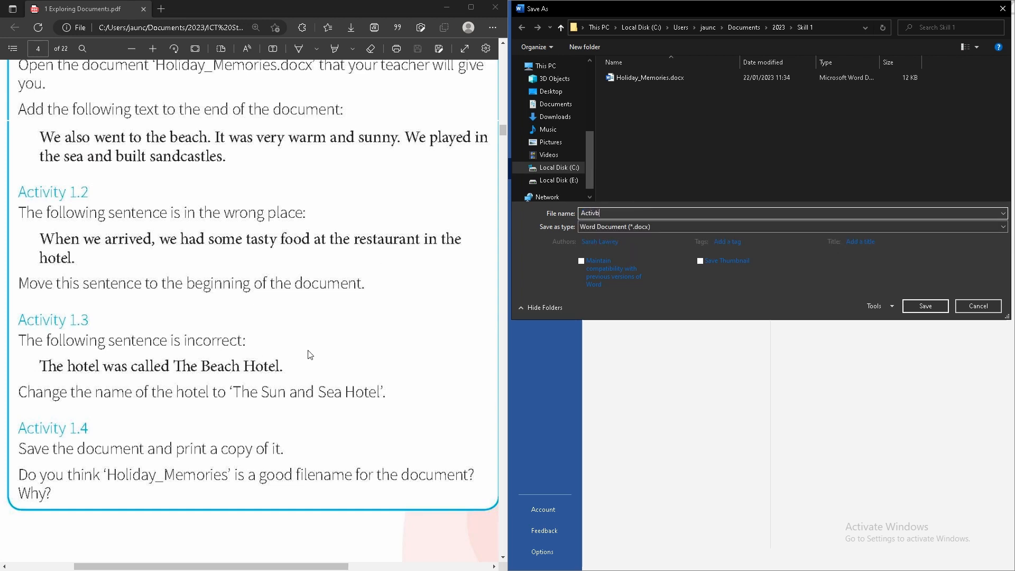
key(Down)
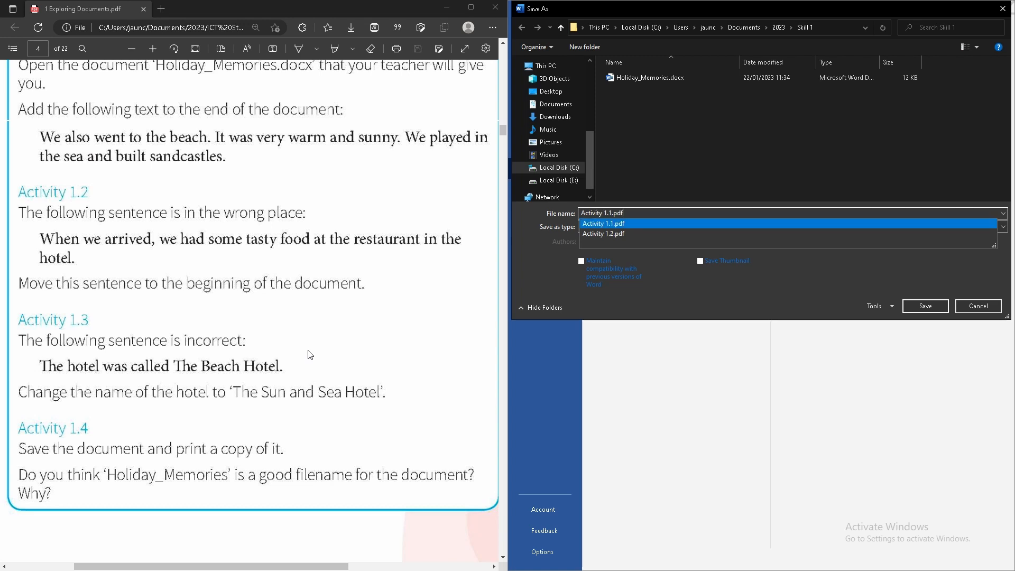
key(shift+Right)
key(Left)
key(BackSpace)
text(3)
key(shift+End)
key(Delete)
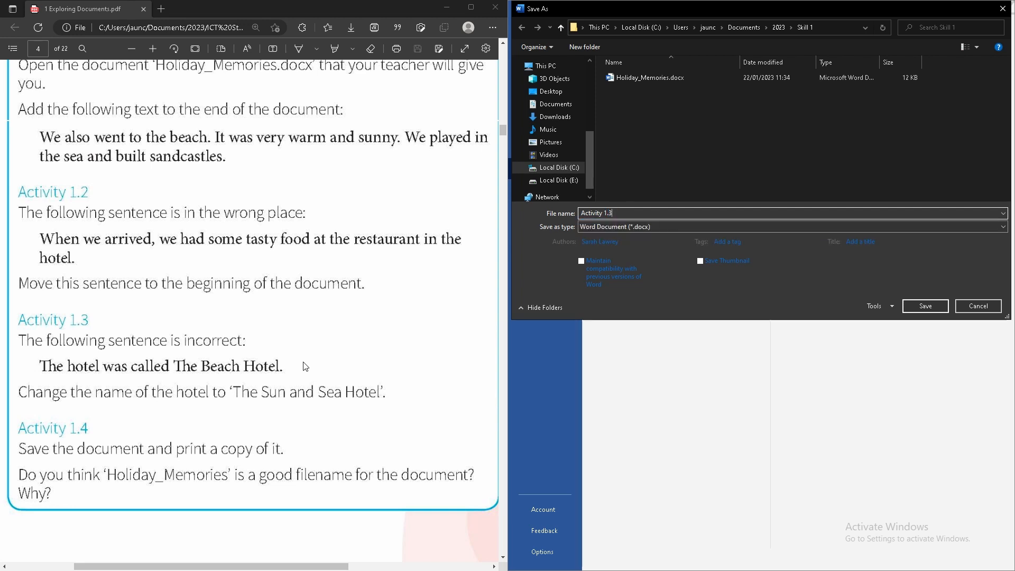
- Save the Activity 1.3 copy in PDF format, and close the PDF
click(628, 227)
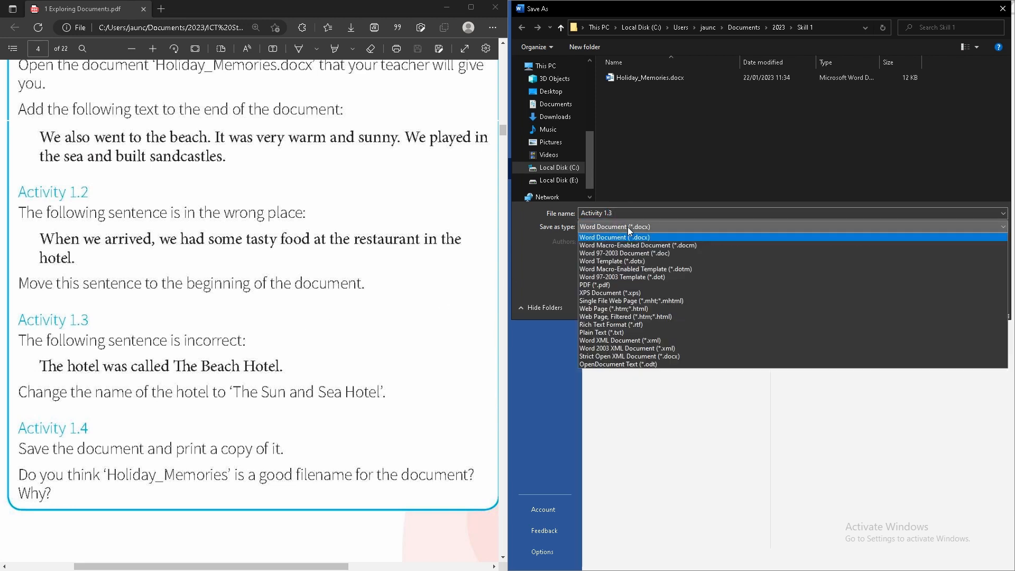
click(603, 285)
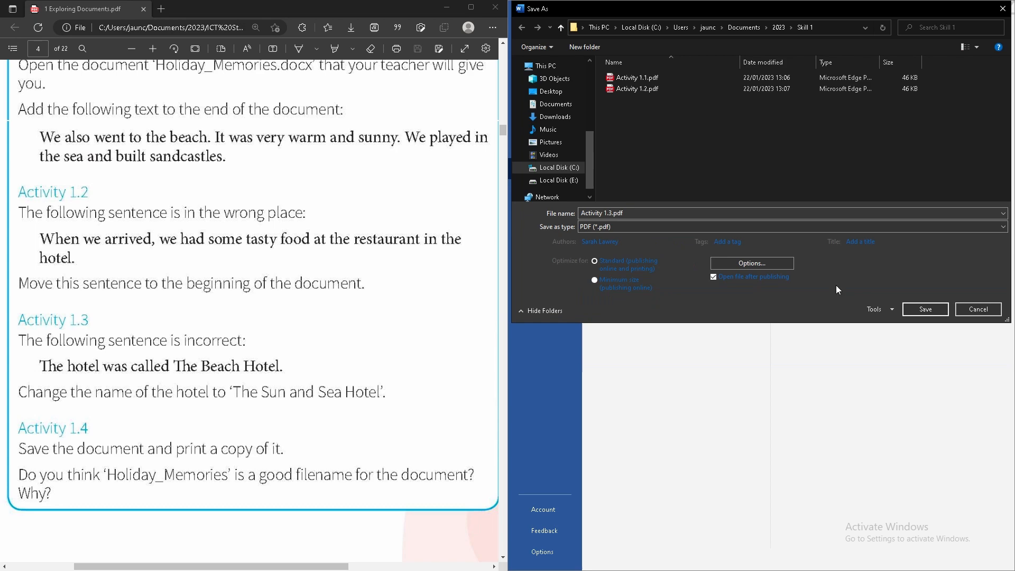
click(920, 310)
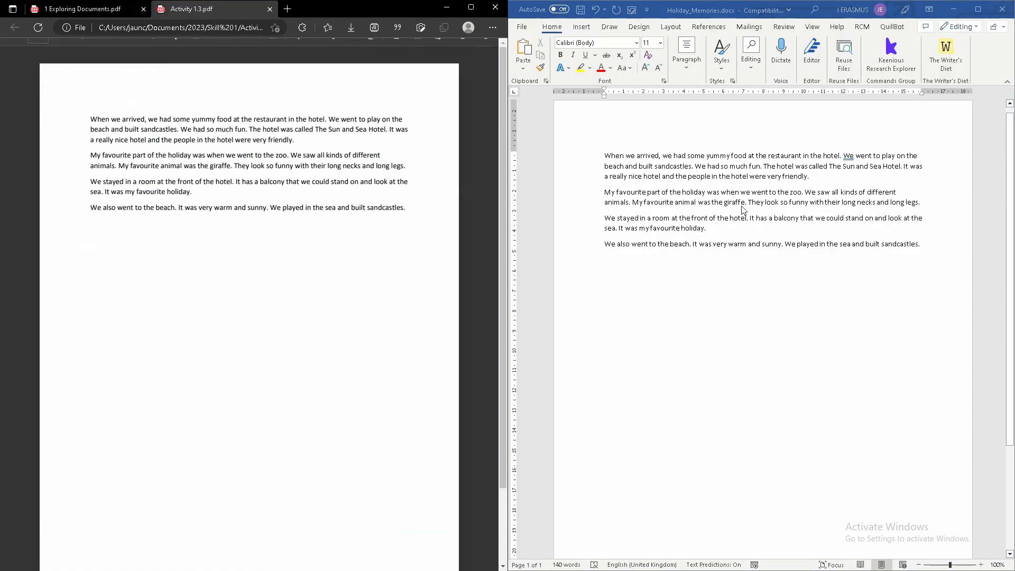
click(269, 9)
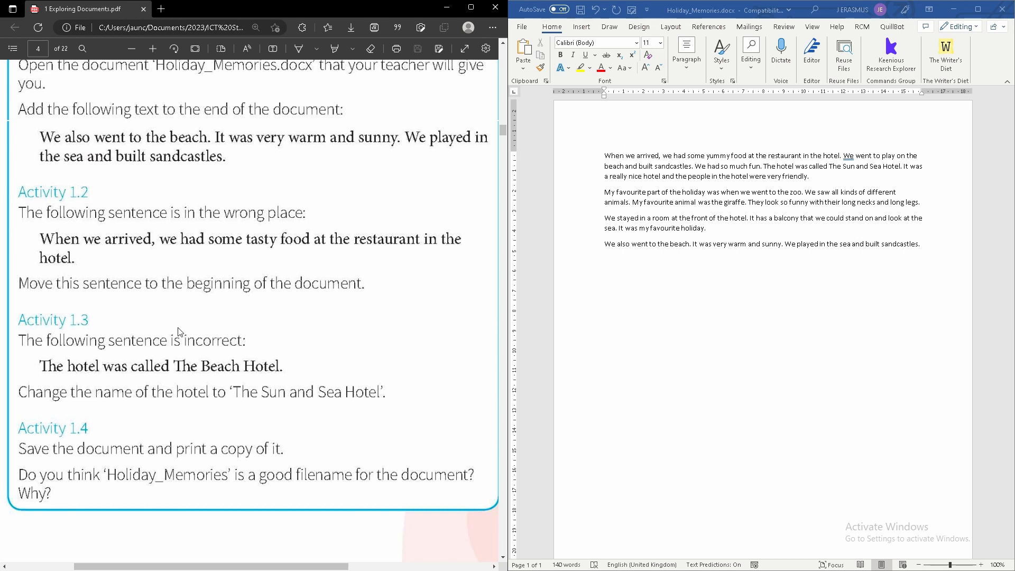
- Read the Activity 1.4 task in the Exploring Documents PDF, and open the document's print settings with the list of printers
scroll(177, 331, down, 2)
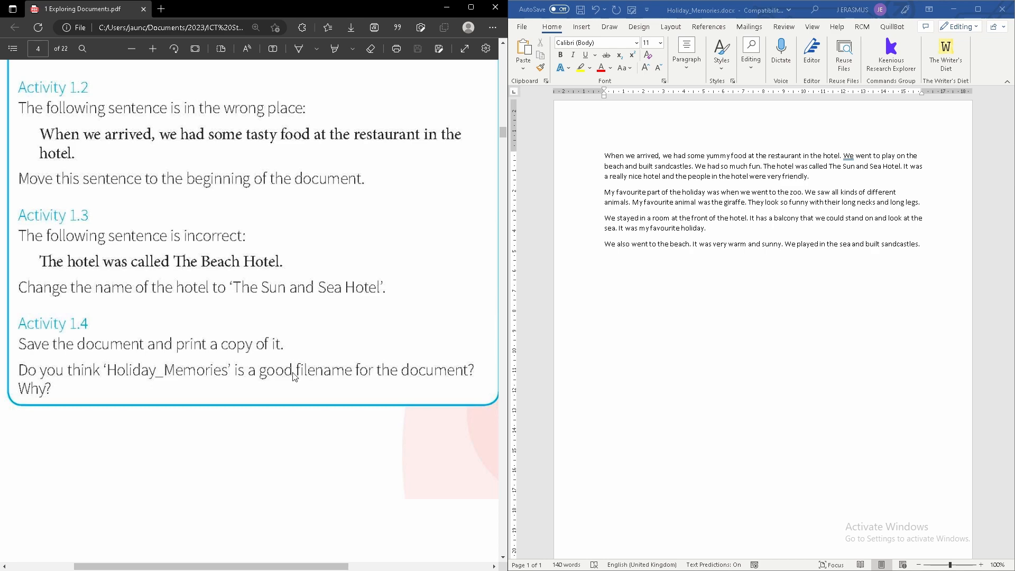
scroll(241, 383, down, 5)
scroll(241, 383, up, 5)
click(778, 285)
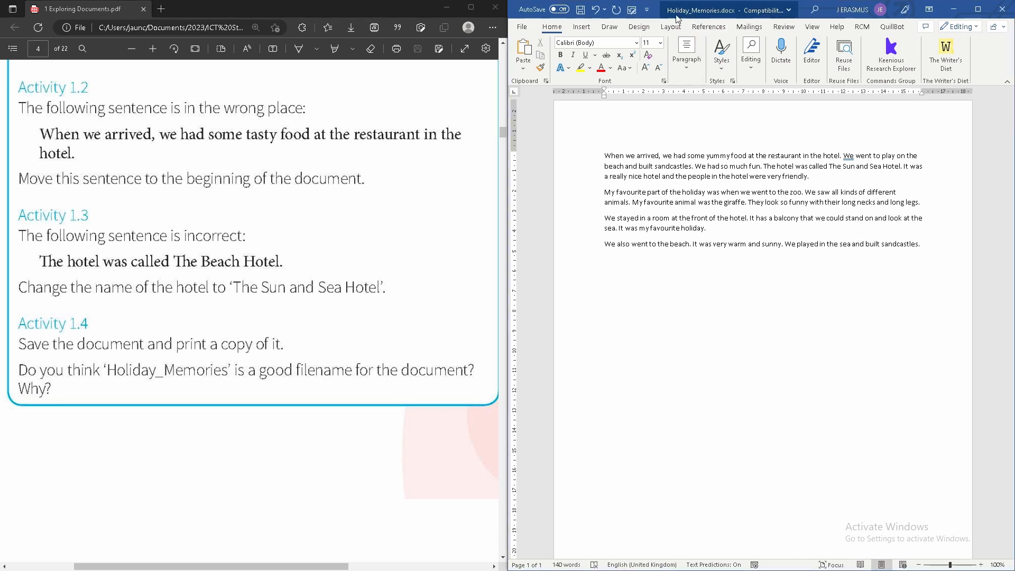
click(523, 33)
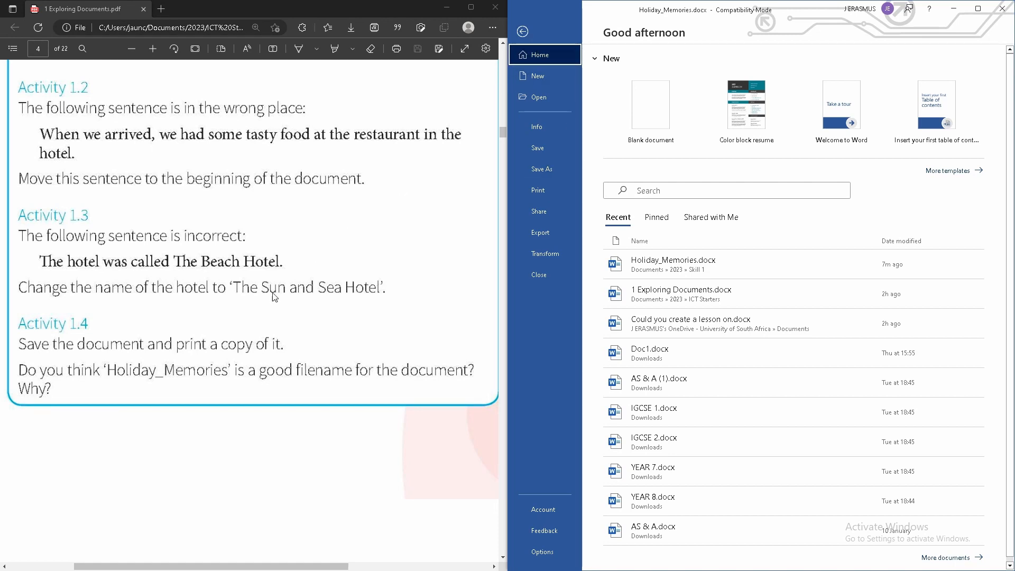
click(561, 191)
click(684, 144)
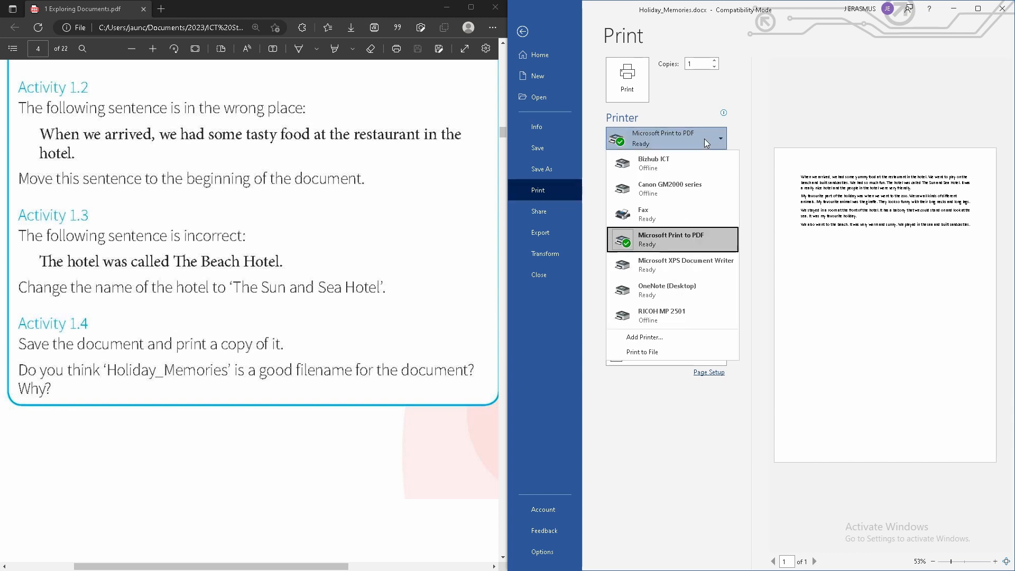
- Try the Canon GM2000 series as the printer, and switch back to Microsoft Print to PDF
click(658, 189)
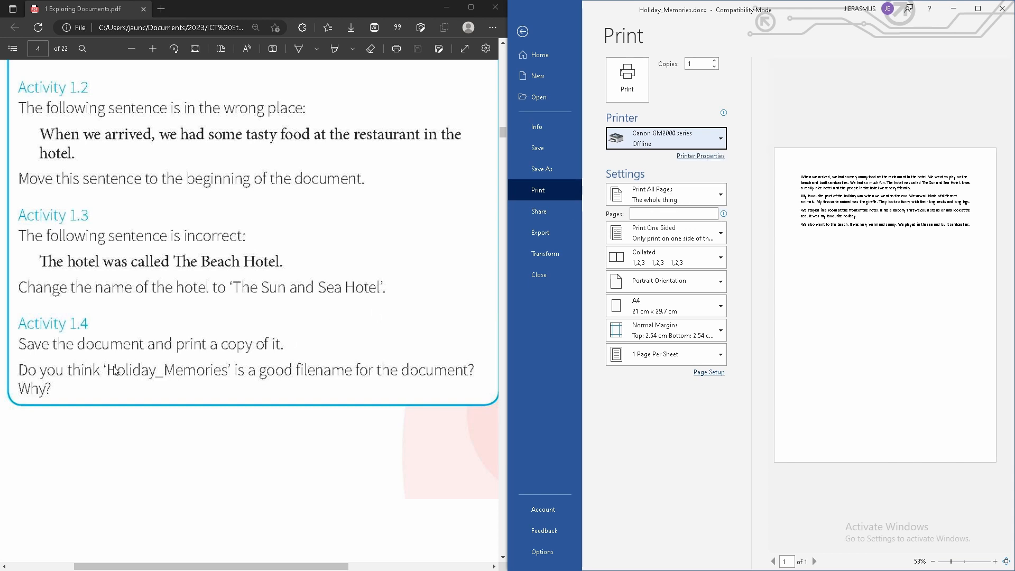
click(718, 143)
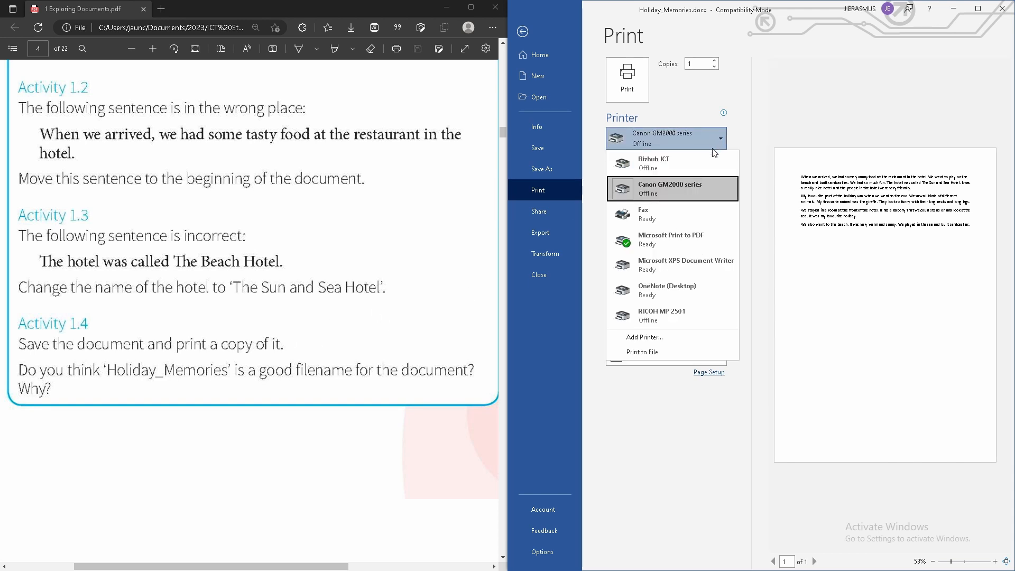
click(698, 136)
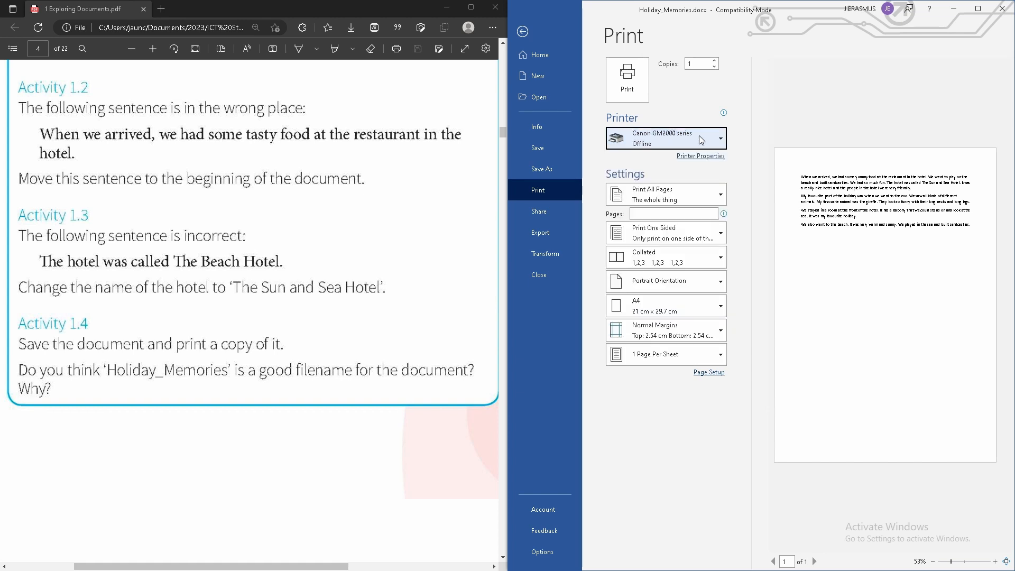
click(690, 134)
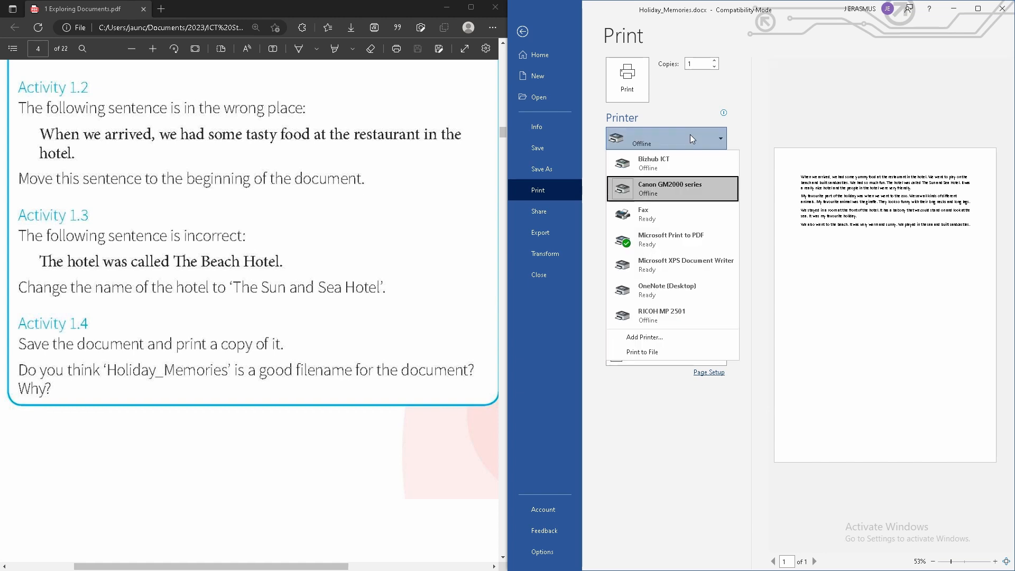
click(684, 236)
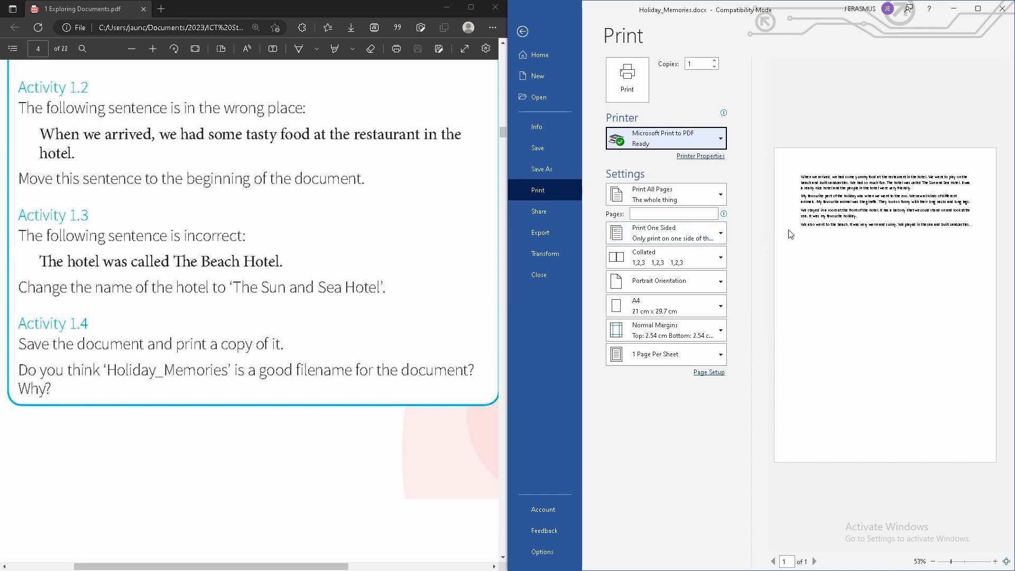
- Print the document with Microsoft Print to PDF to a file named Activity 1.4 in the 2023 > Skill 1 folder
click(644, 96)
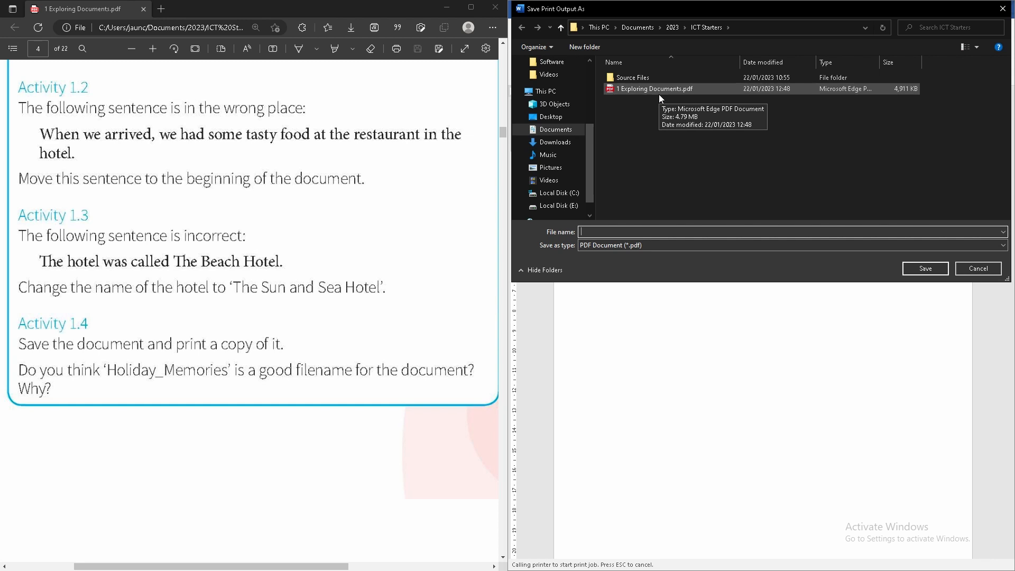
click(673, 29)
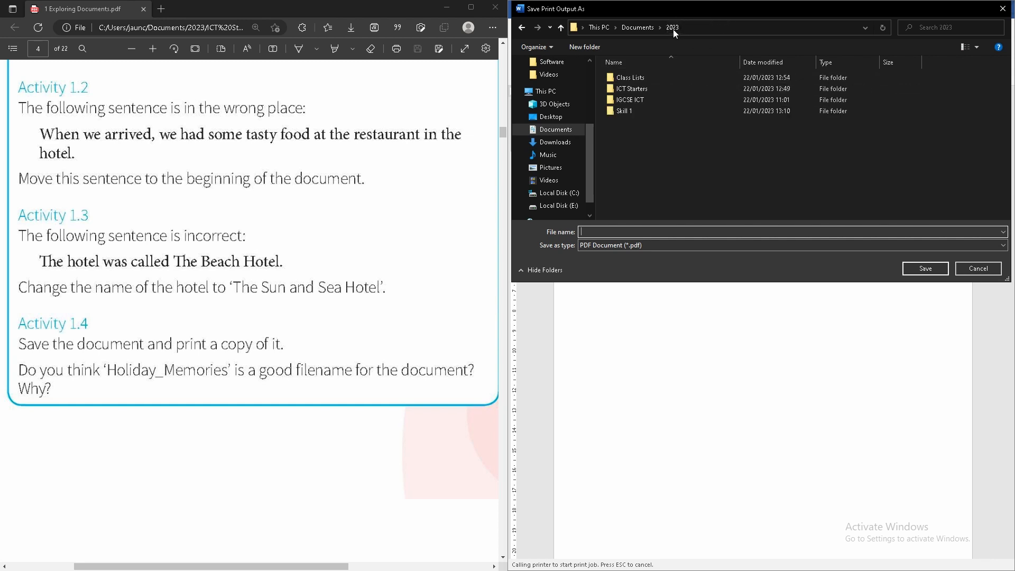
double_click(628, 110)
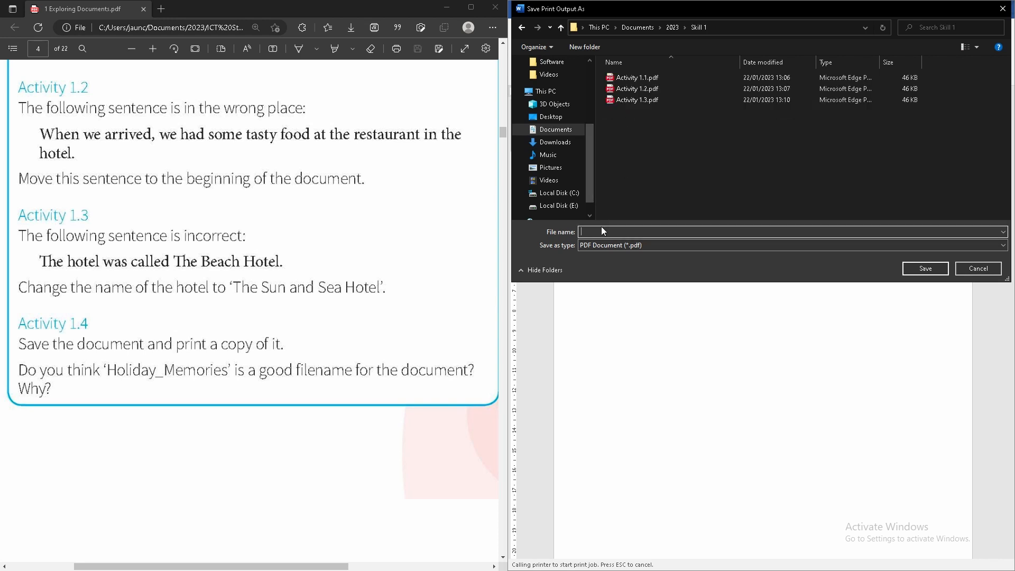
text(Activity 1)
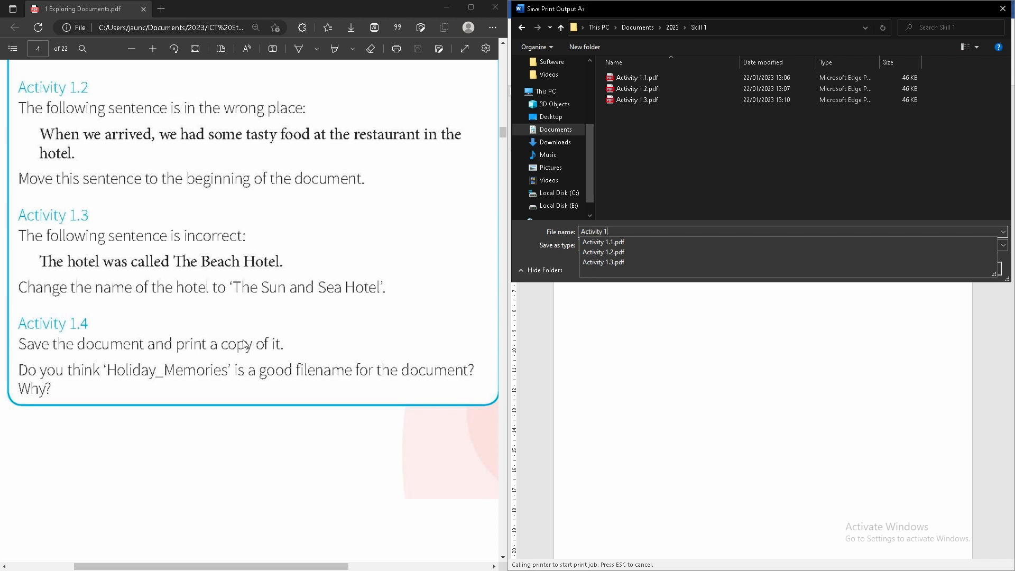
text(.4)
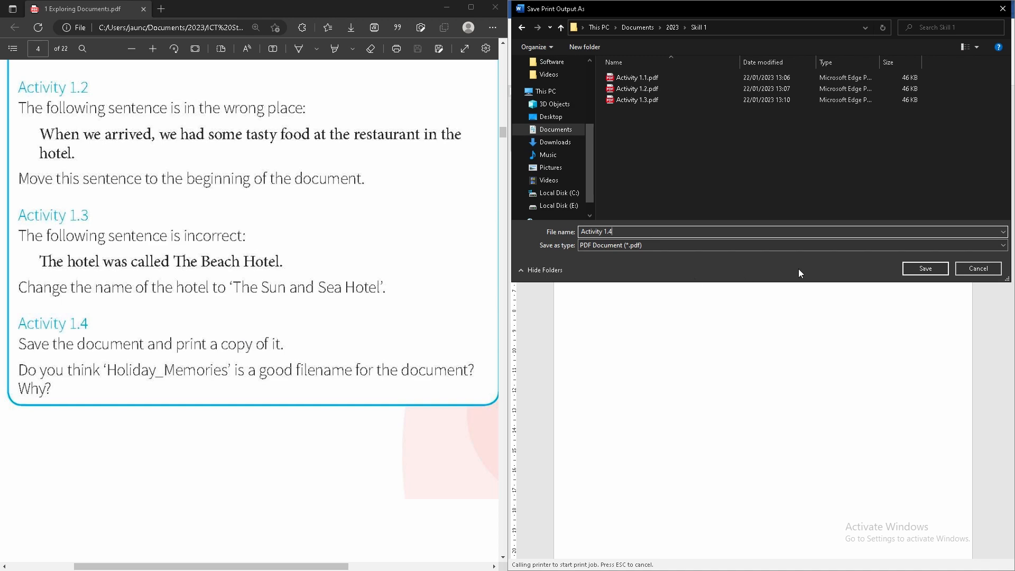
click(925, 268)
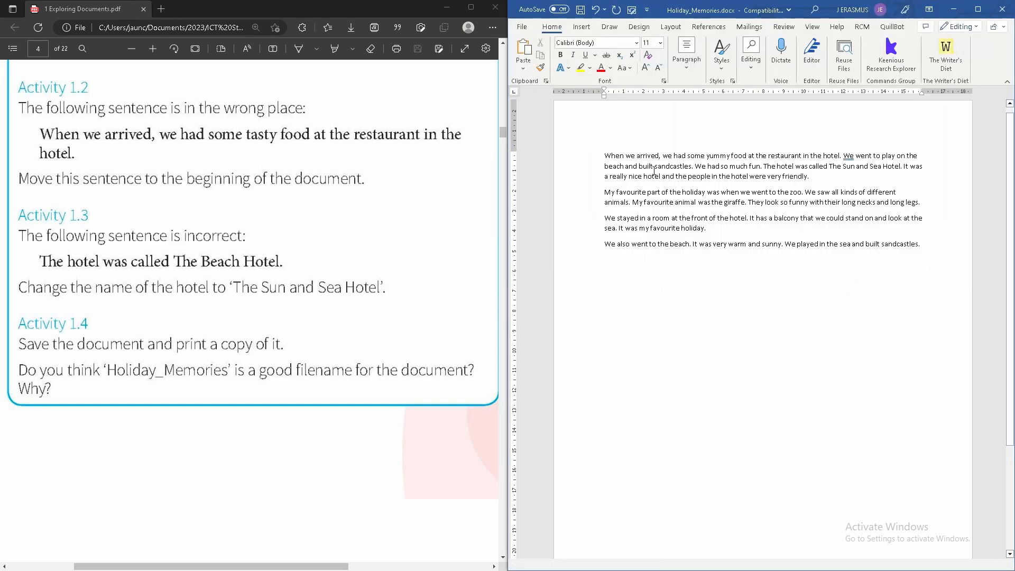
scroll(317, 267, down, 10)
scroll(322, 269, up, 5)
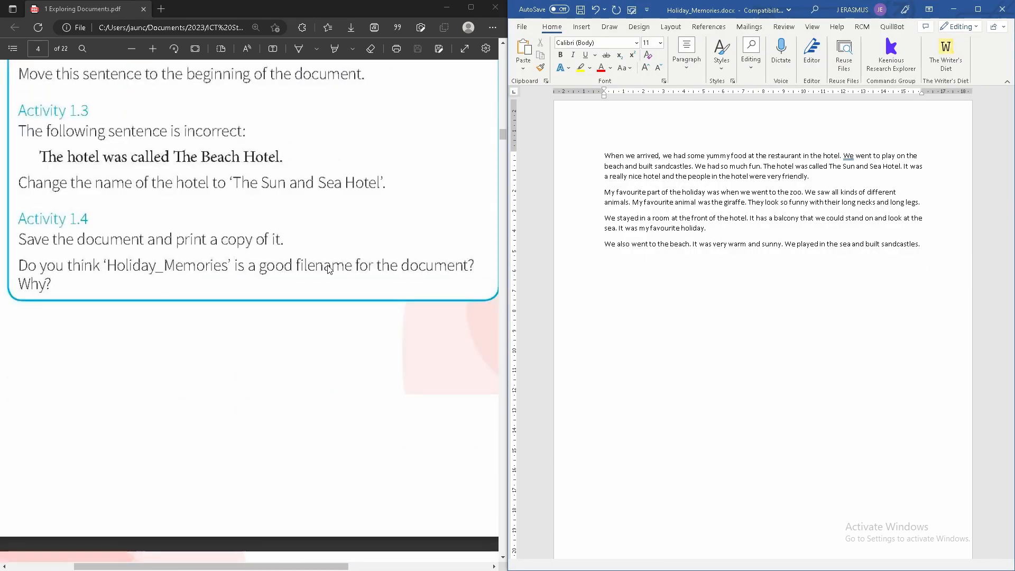
scroll(325, 268, down, 3)
scroll(328, 268, up, 8)
scroll(328, 265, up, 15)
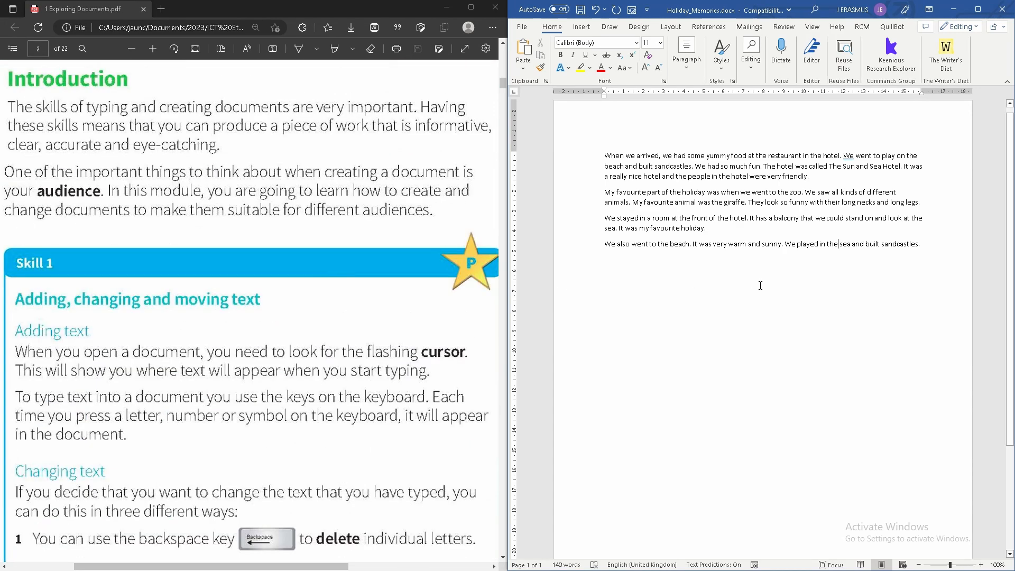
- Close Holiday_Memories.docx and the untitled document about cheese without saving their changes
click(1013, 8)
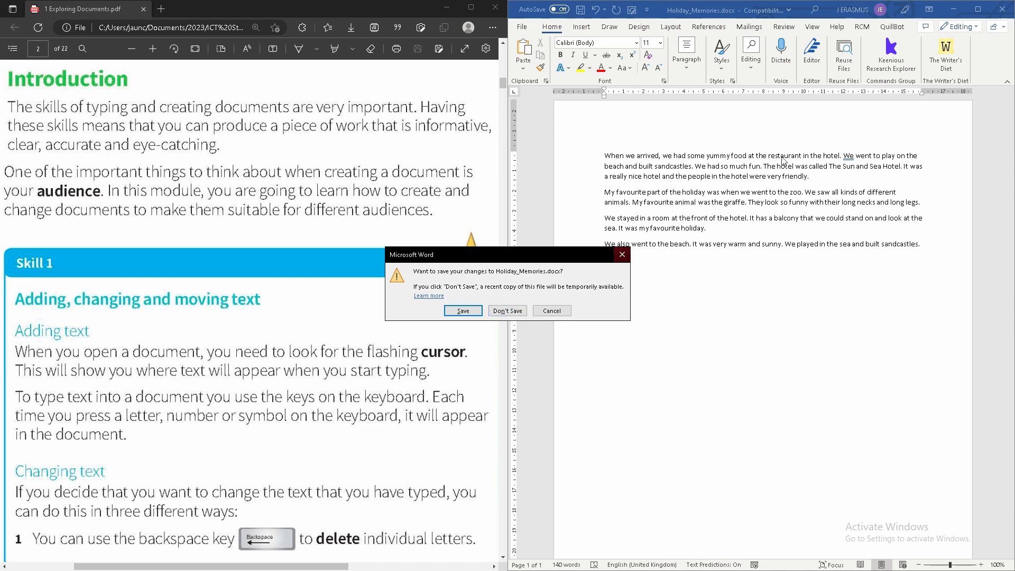
click(507, 311)
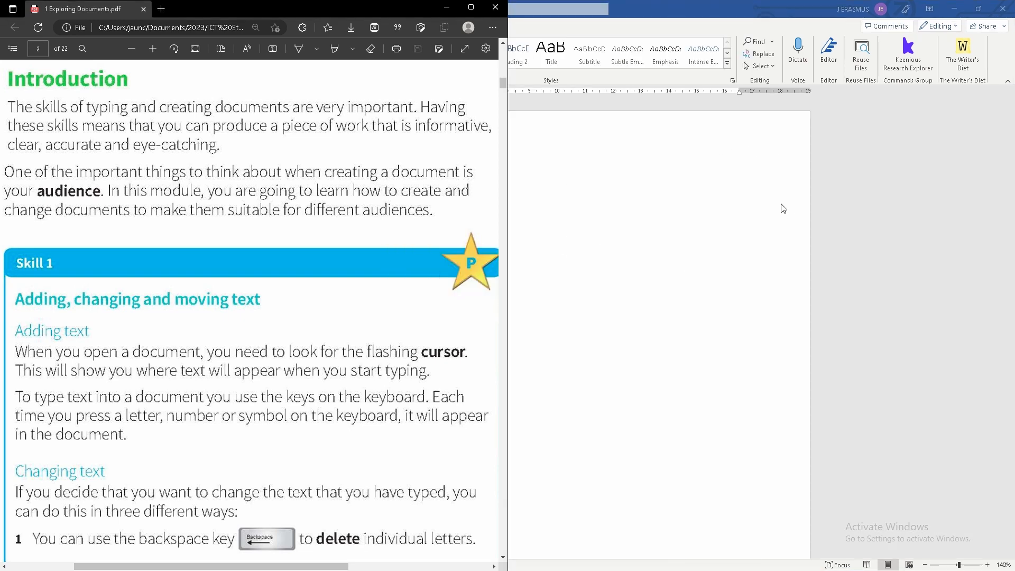
click(1003, 9)
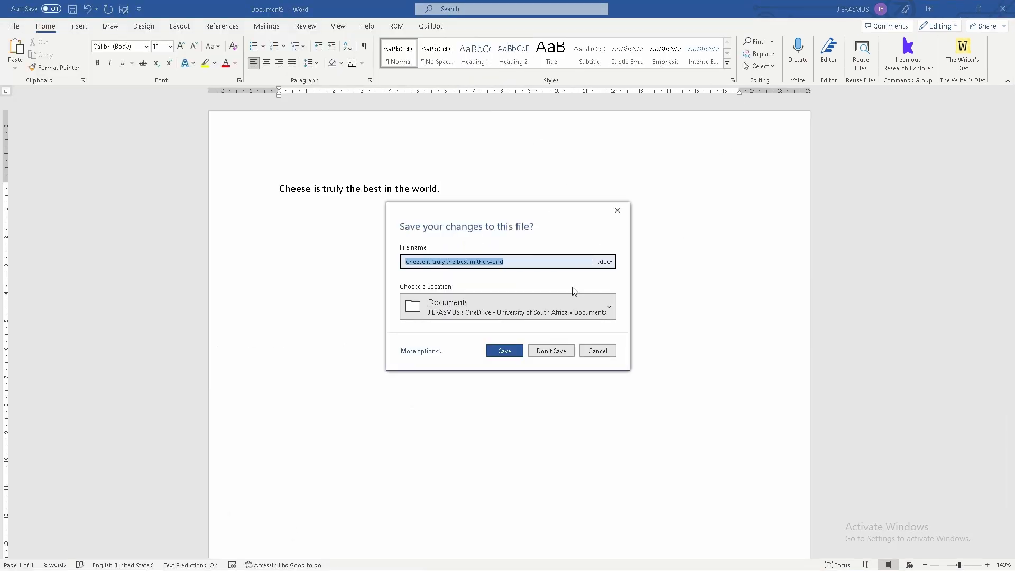
click(551, 351)
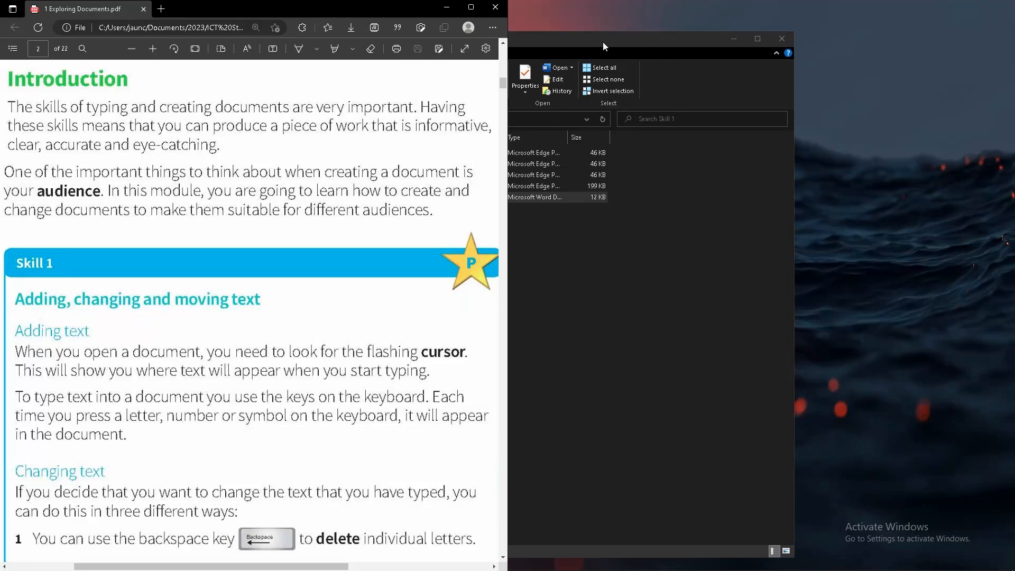
- Close the Exploring Documents PDF, and select the four activity PDFs in the maximised Skill 1 folder window
drag(602, 42, 729, 44)
click(499, 6)
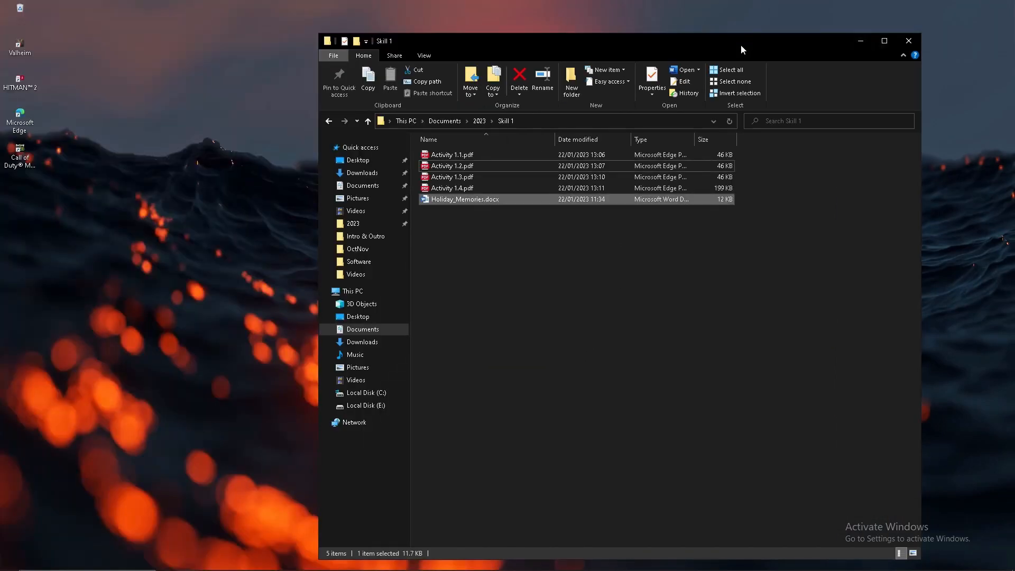
double_click(741, 44)
click(365, 244)
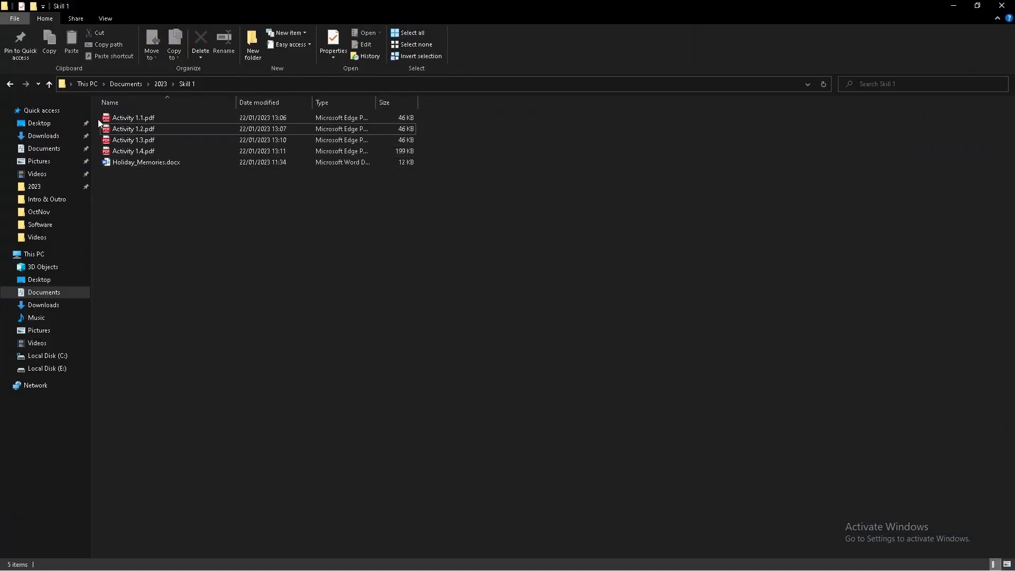
drag(98, 119, 141, 154)
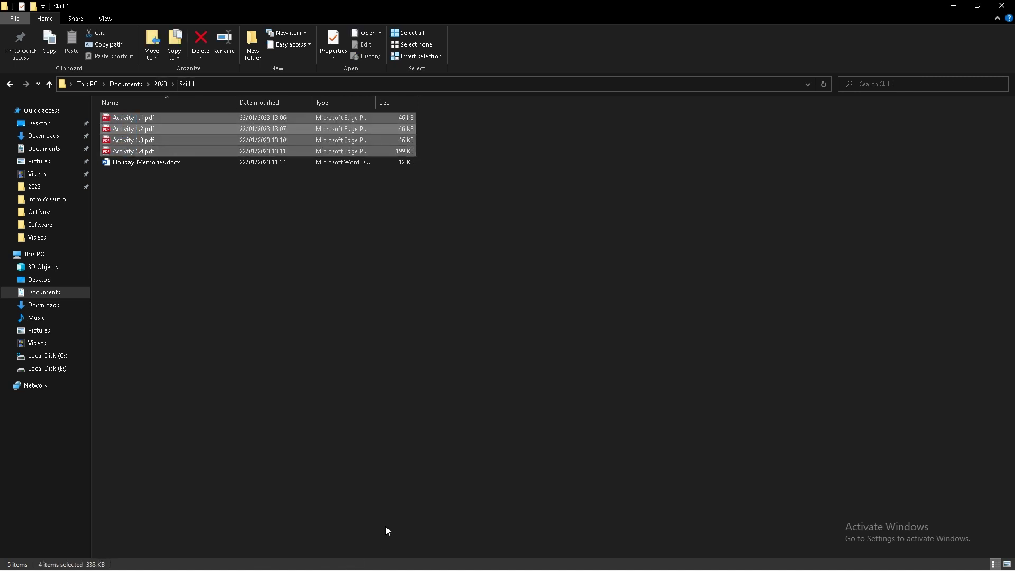
- Switch to Microsoft Edge and open the Gmail inbox
key(super)
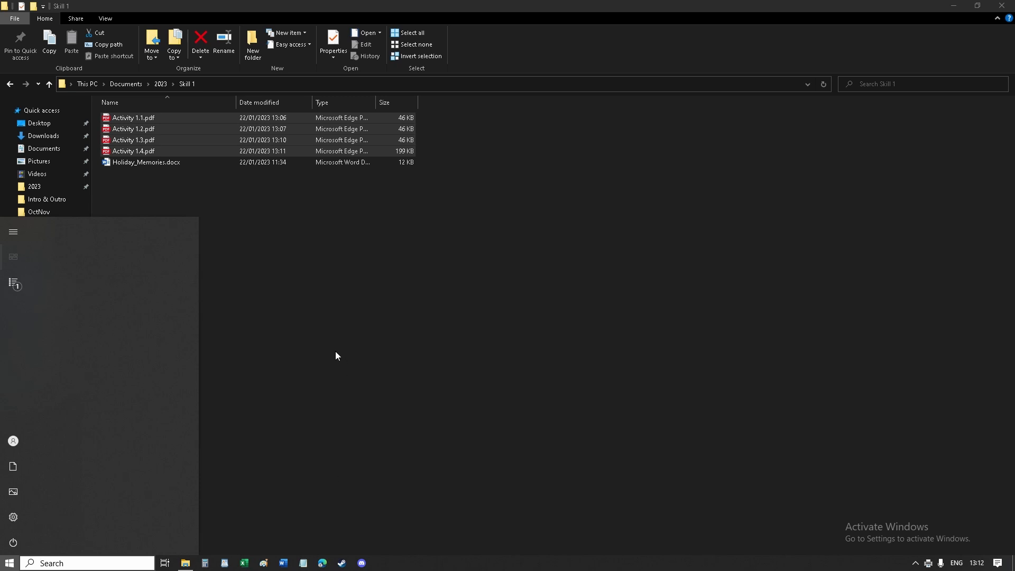
click(336, 355)
key(super)
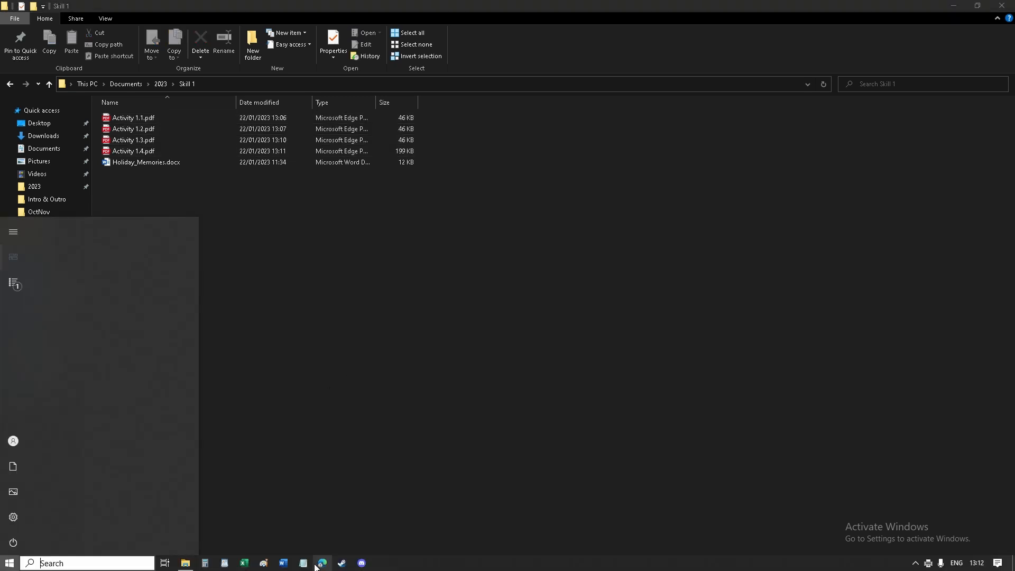
click(322, 563)
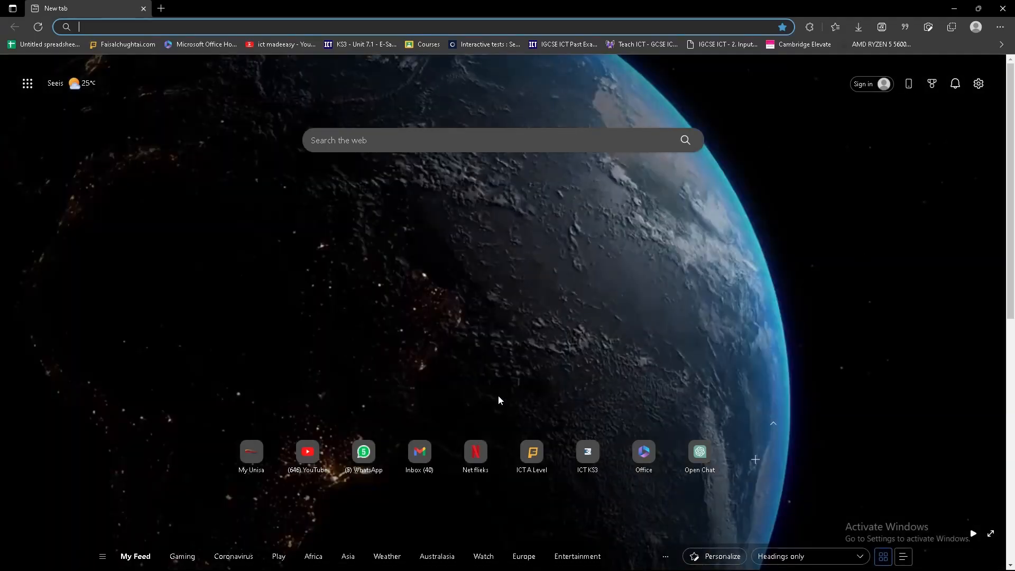
click(419, 451)
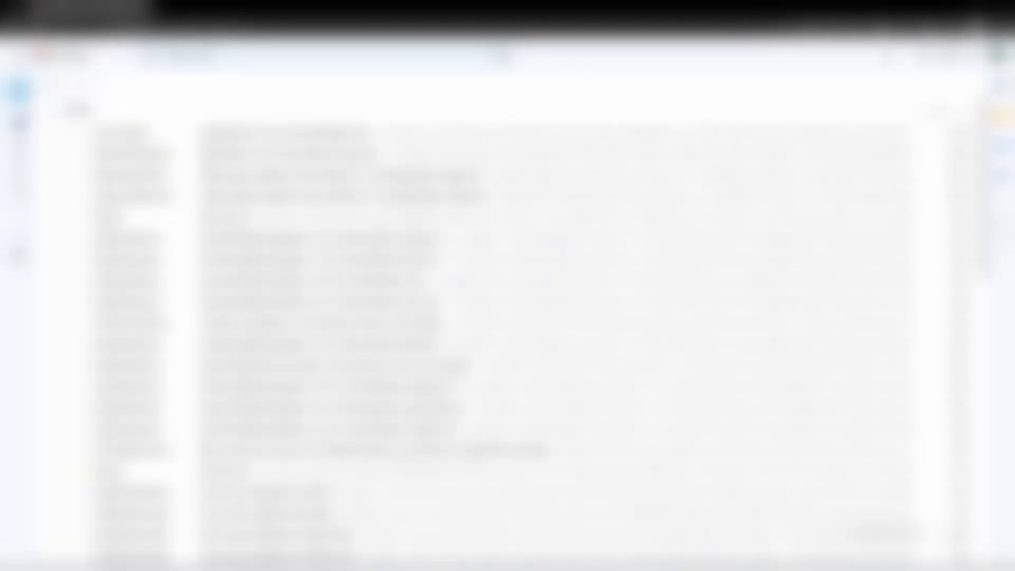
- Open Google Classroom from the Google apps and show the Classwork page of the ICT Year 8 2023 class
click(971, 56)
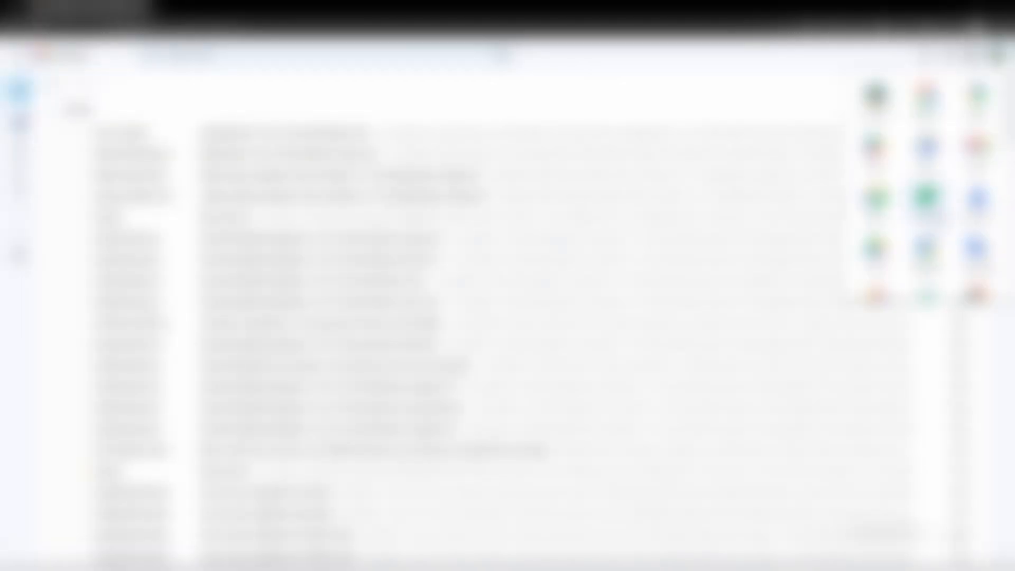
scroll(925, 185, down, 5)
scroll(926, 236, down, 2)
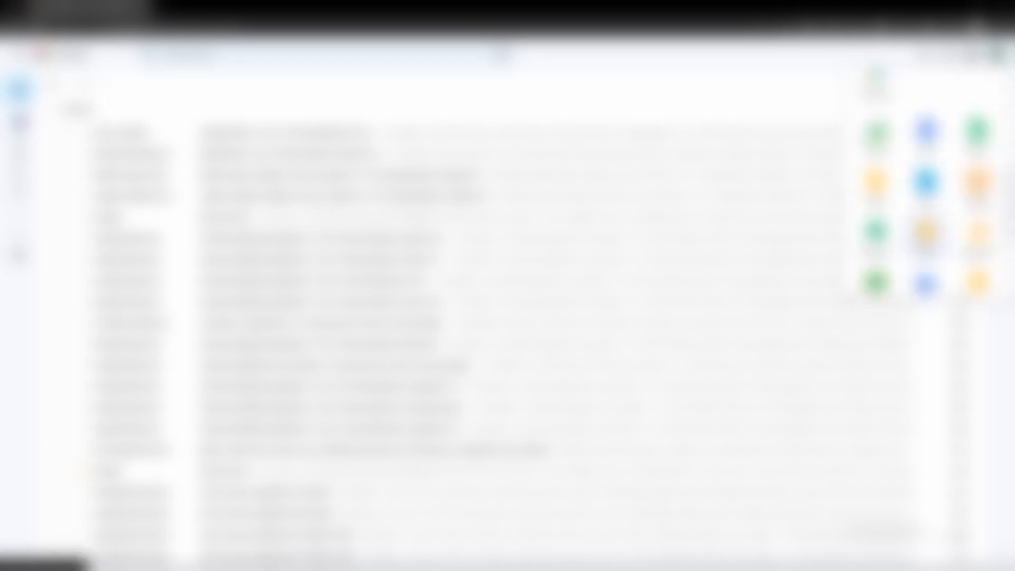
click(877, 249)
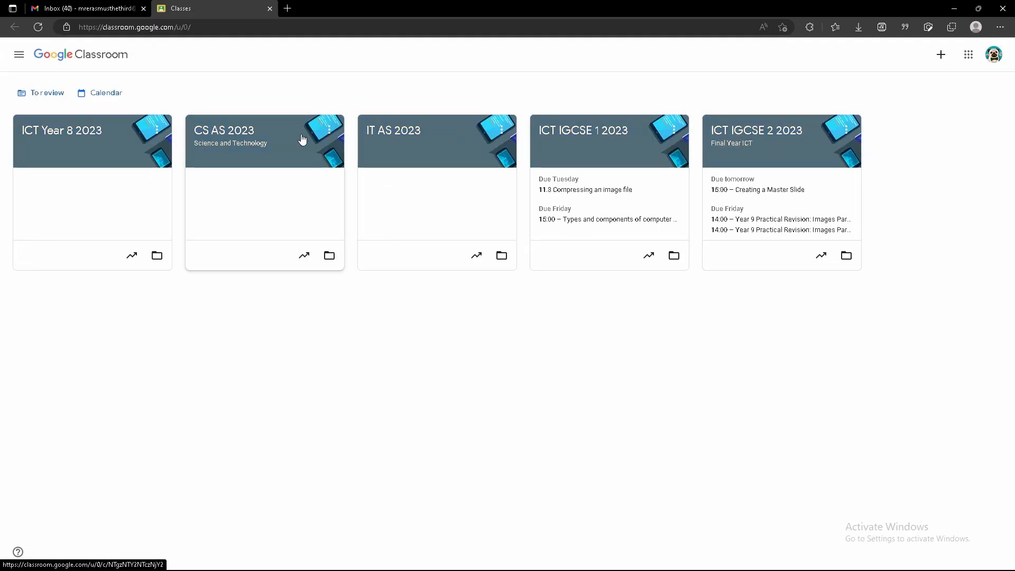
click(78, 137)
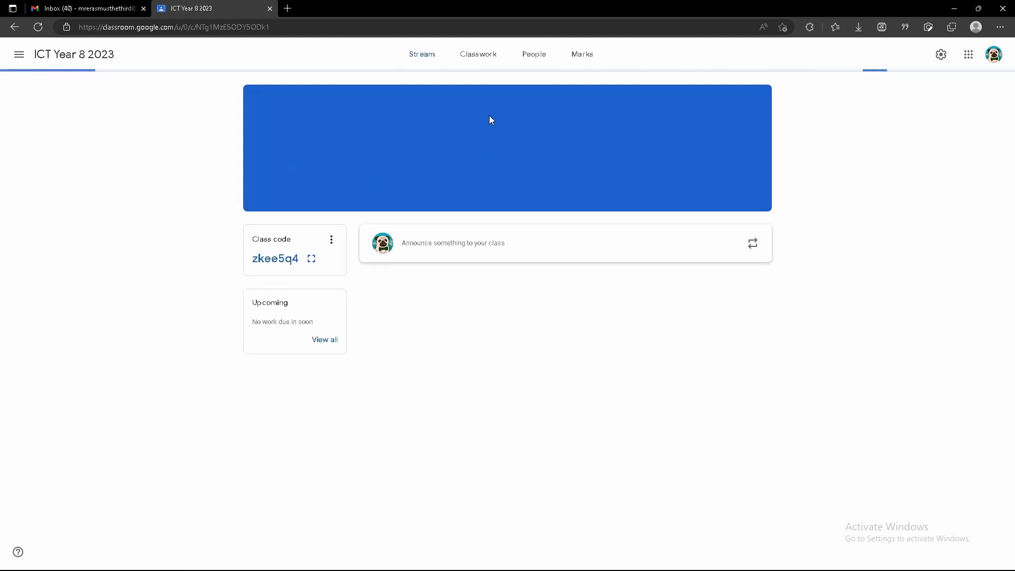
click(477, 70)
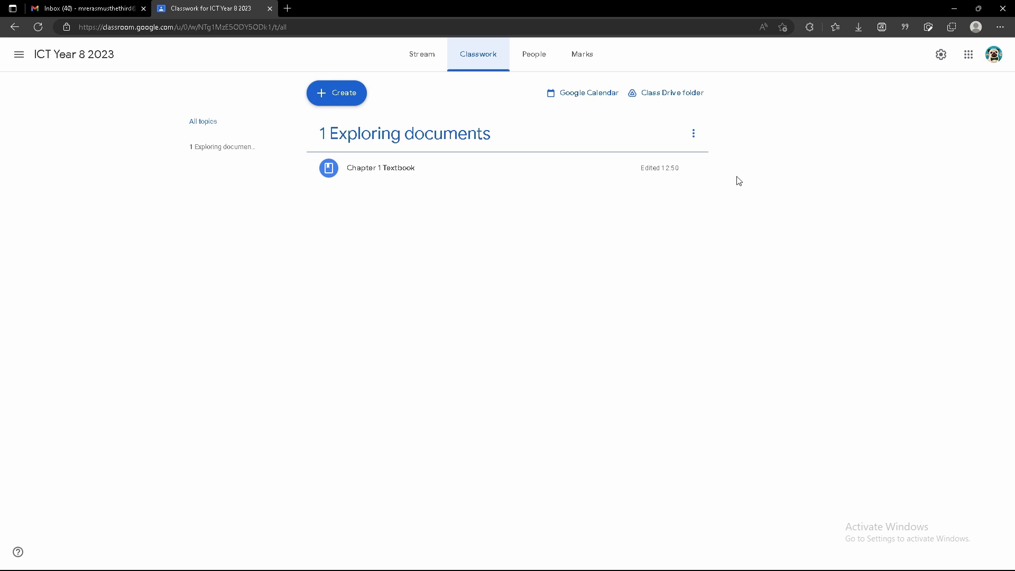
- Check the activity PDFs in the Skill 1 folder and return to the Classwork page in Google Classroom
key(alt+Tab)
key(alt+Tab)
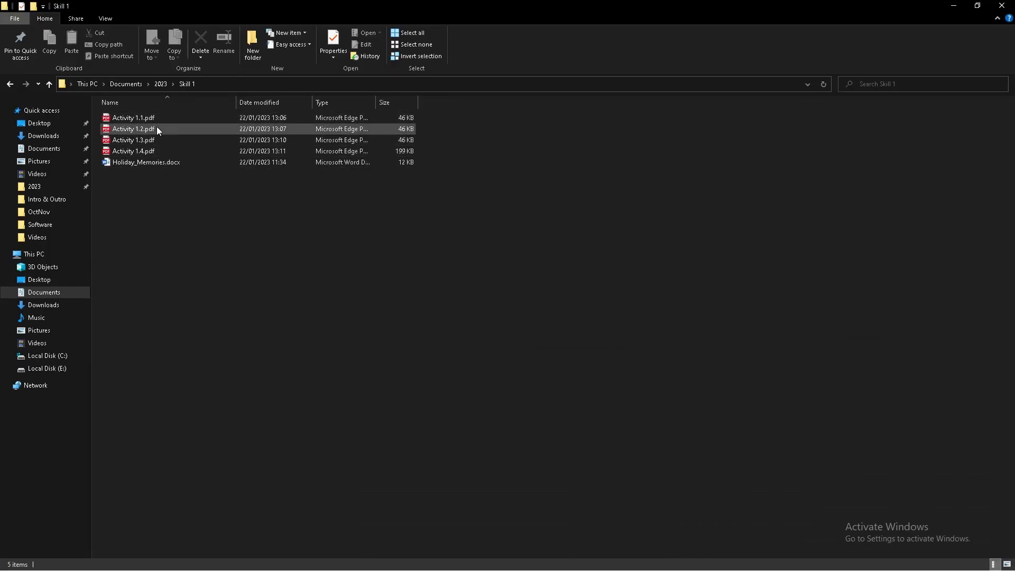
key(alt+Tab)
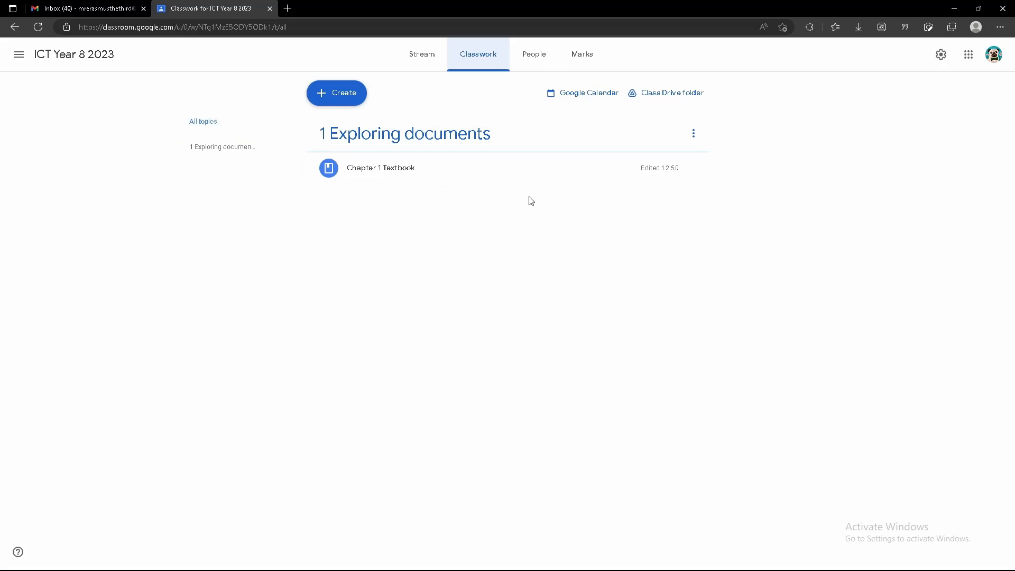